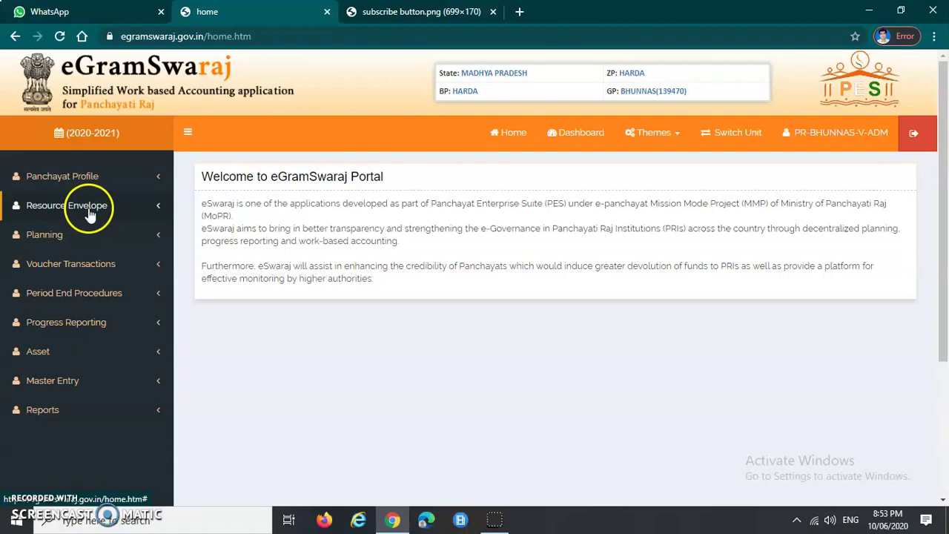
Open the Budget Allocation page under Resource Envelope and expand the Center Schemes/Grants section
click(87, 212)
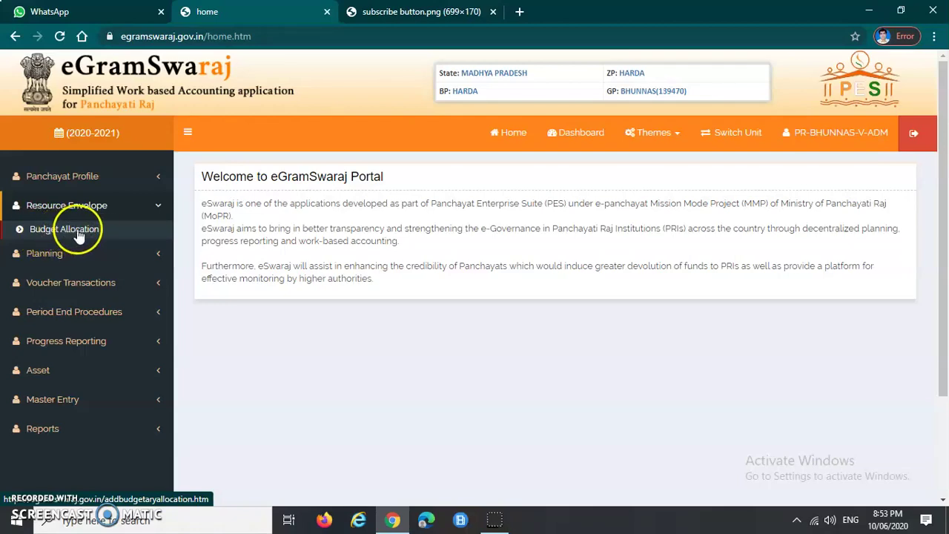
click(78, 236)
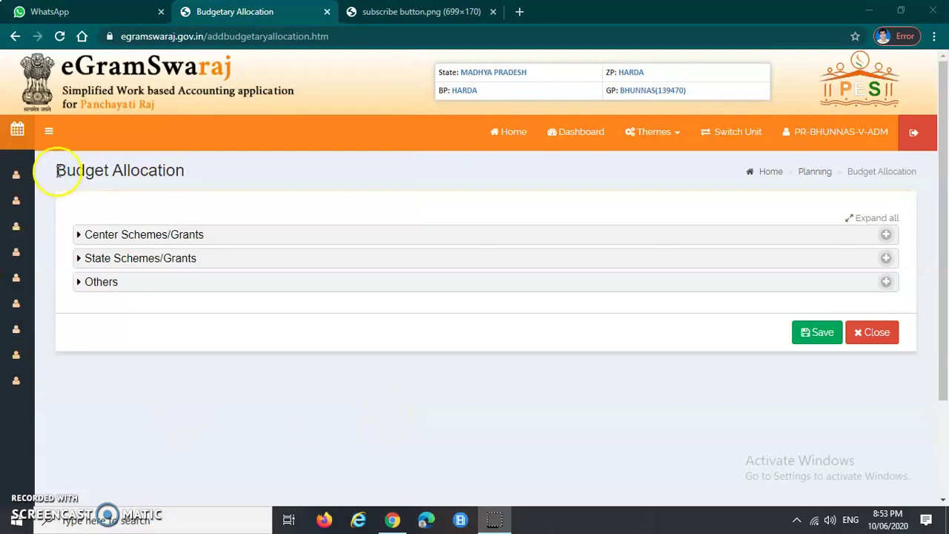
drag(51, 170, 211, 177)
click(194, 172)
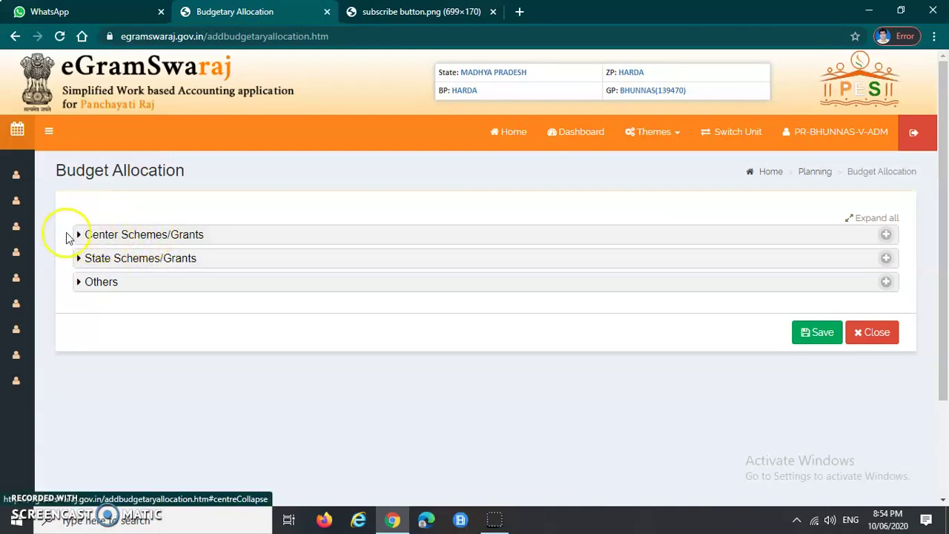
click(231, 239)
scroll(222, 381, down, 2)
scroll(209, 381, up, 2)
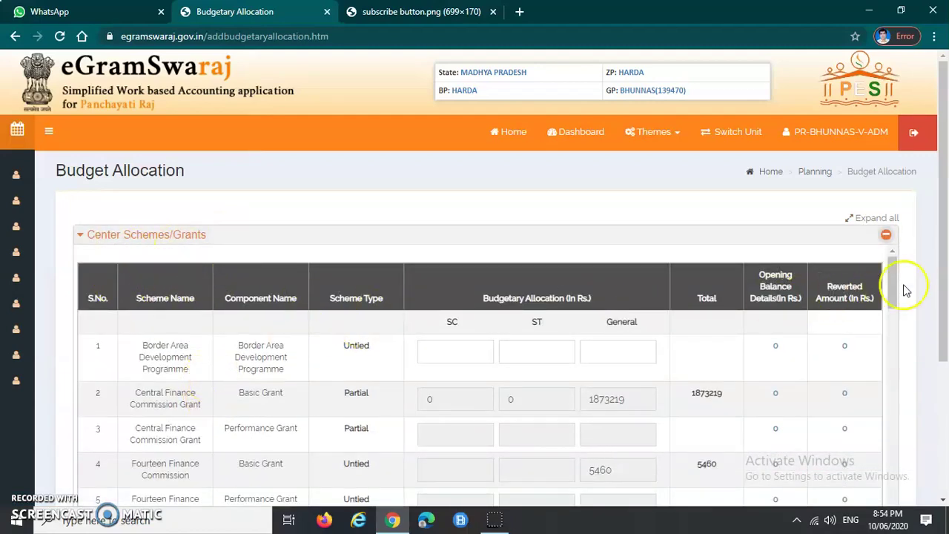
drag(940, 307, 943, 384)
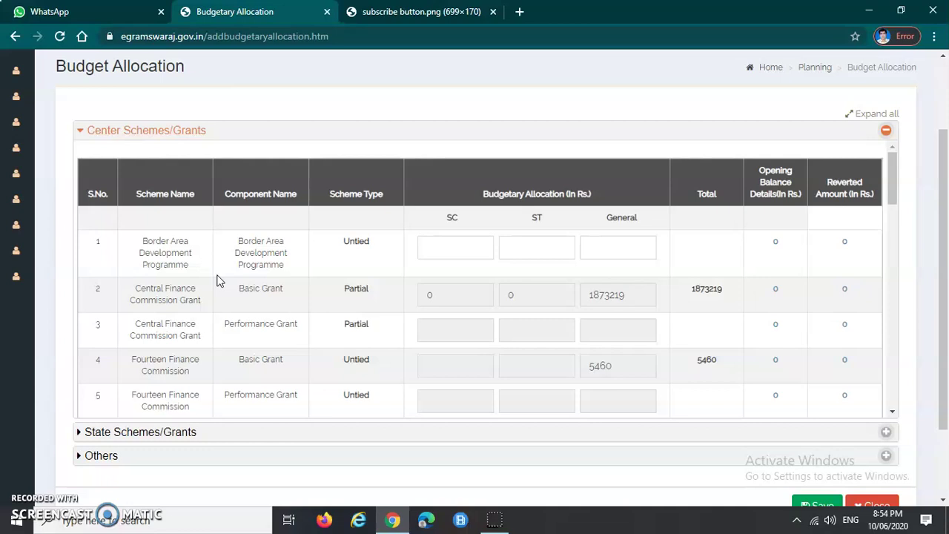
Review the scheme table's column headings, from Scheme Name and Component Name to Budgetary Allocation and Total
click(122, 300)
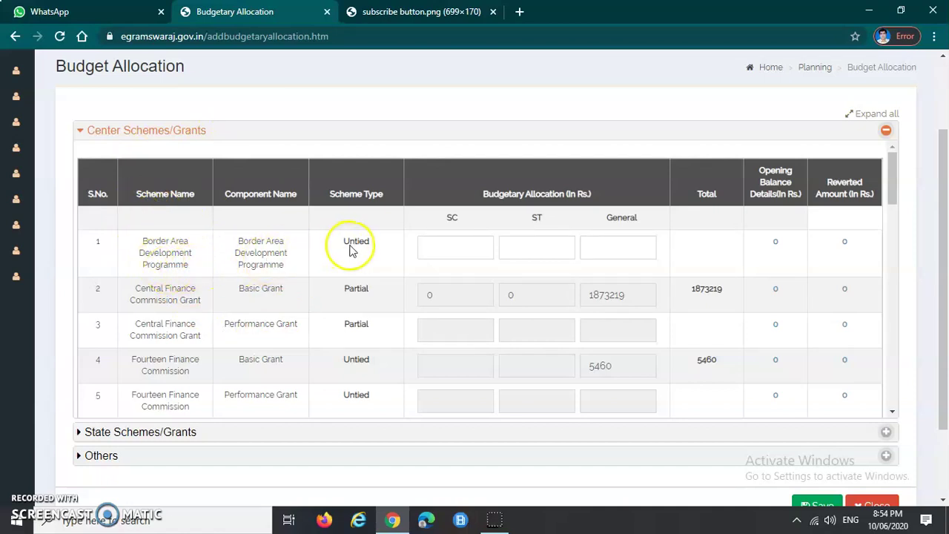
drag(127, 195, 388, 195)
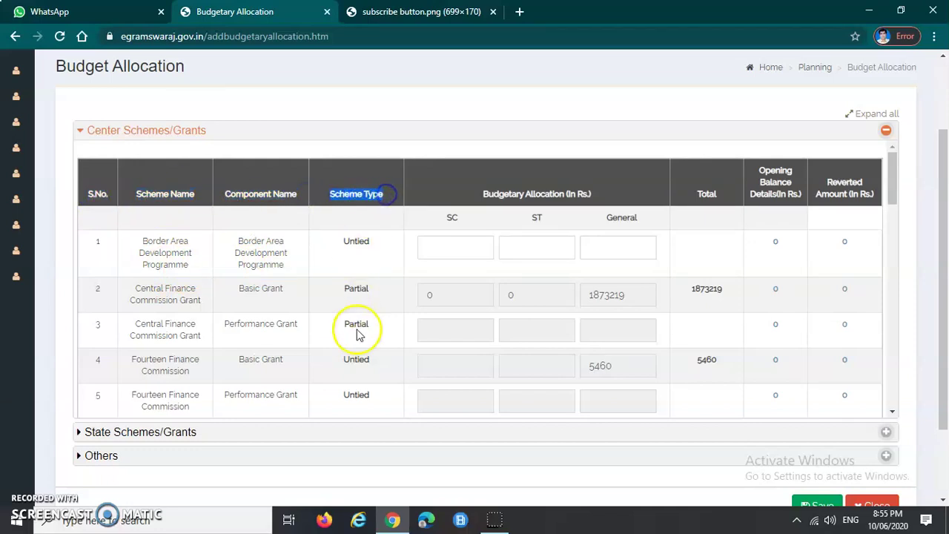
drag(473, 194, 599, 196)
drag(696, 195, 733, 193)
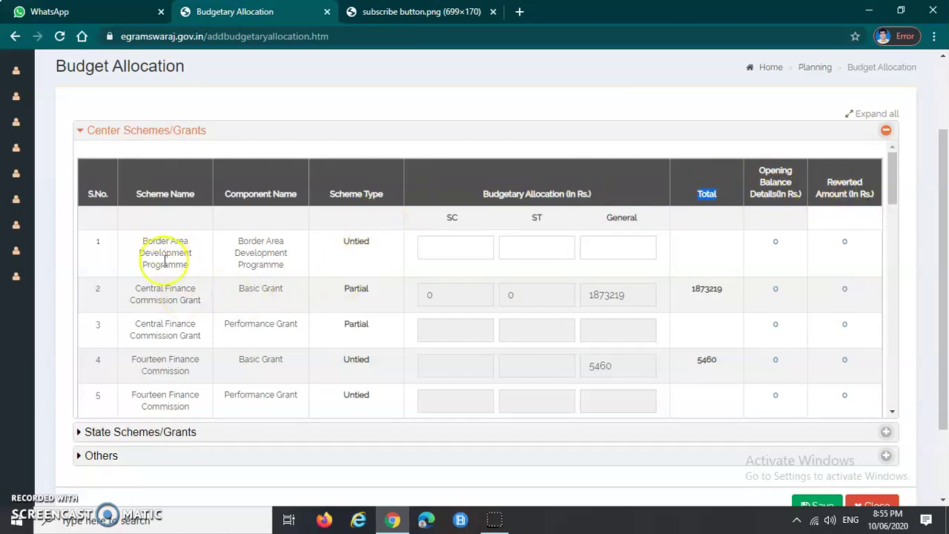
Examine the Central Finance Commission Grant's Basic Grant row, including its scheme type, SC, ST and General allocations and total
drag(135, 288, 363, 290)
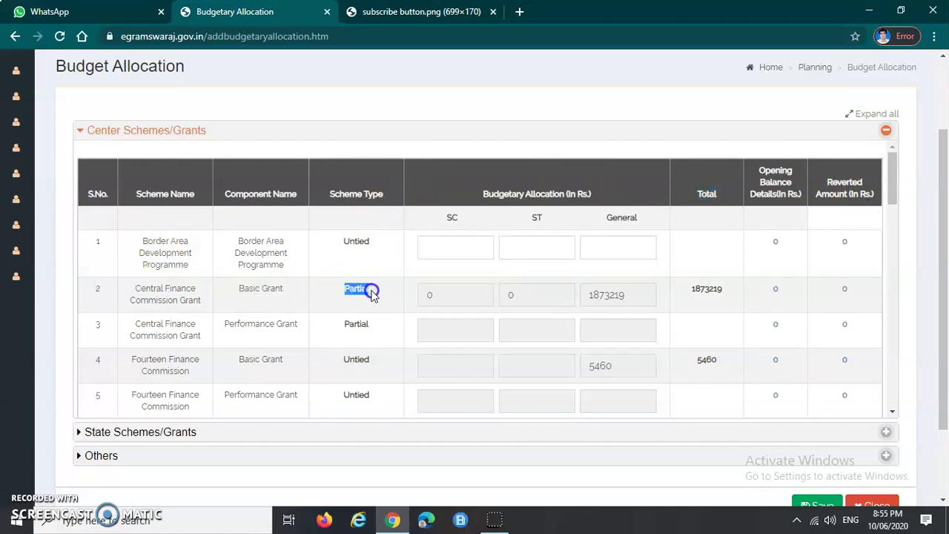
click(455, 297)
click(553, 303)
click(461, 294)
click(590, 294)
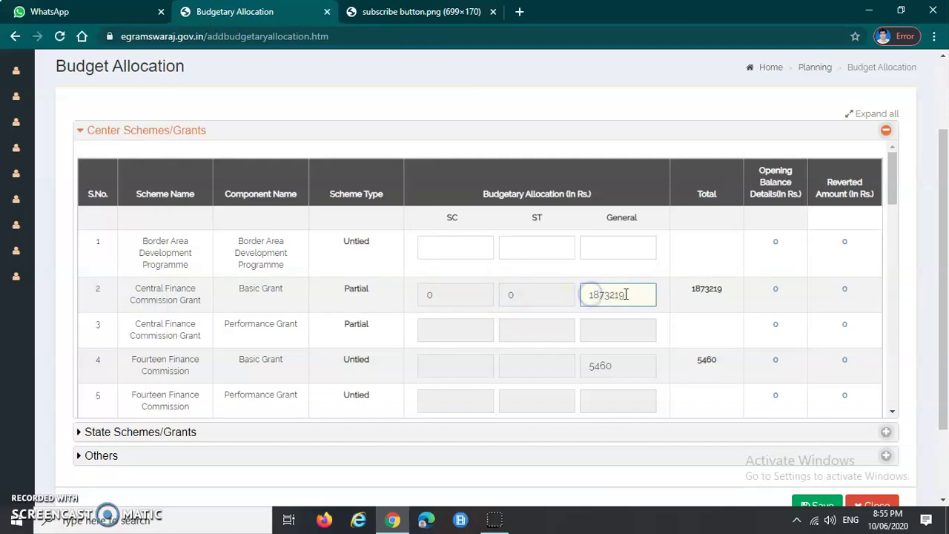
click(593, 296)
drag(591, 295, 636, 295)
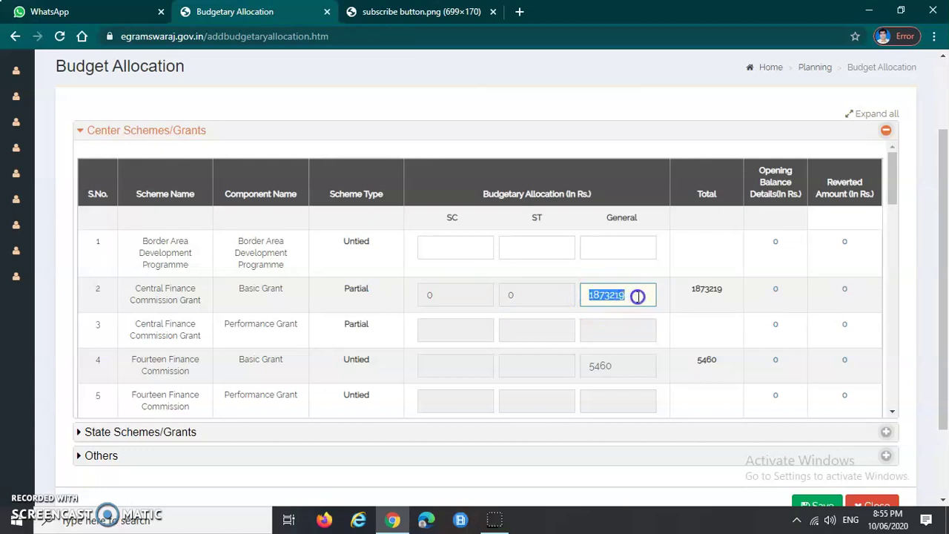
click(638, 296)
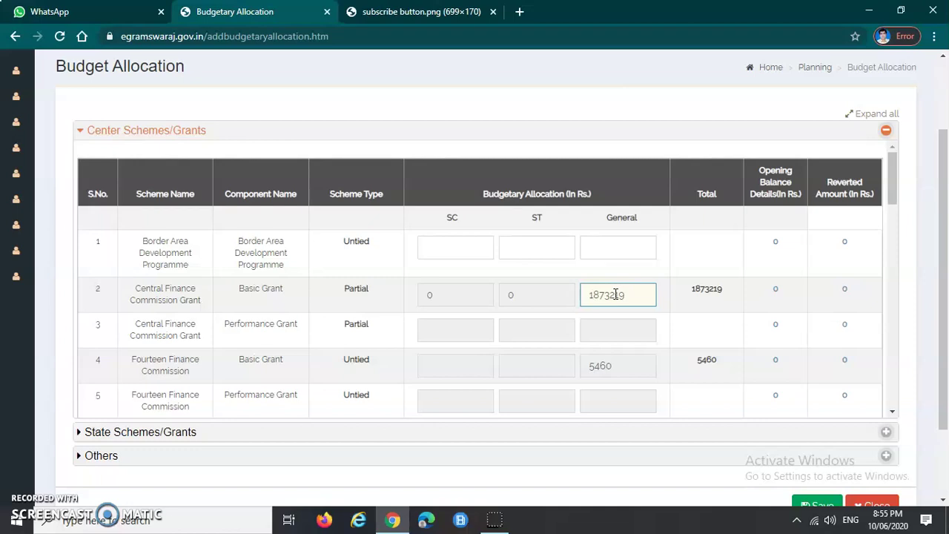
drag(676, 290, 732, 296)
click(637, 294)
scroll(240, 294, down, 1)
scroll(241, 295, up, 1)
click(134, 295)
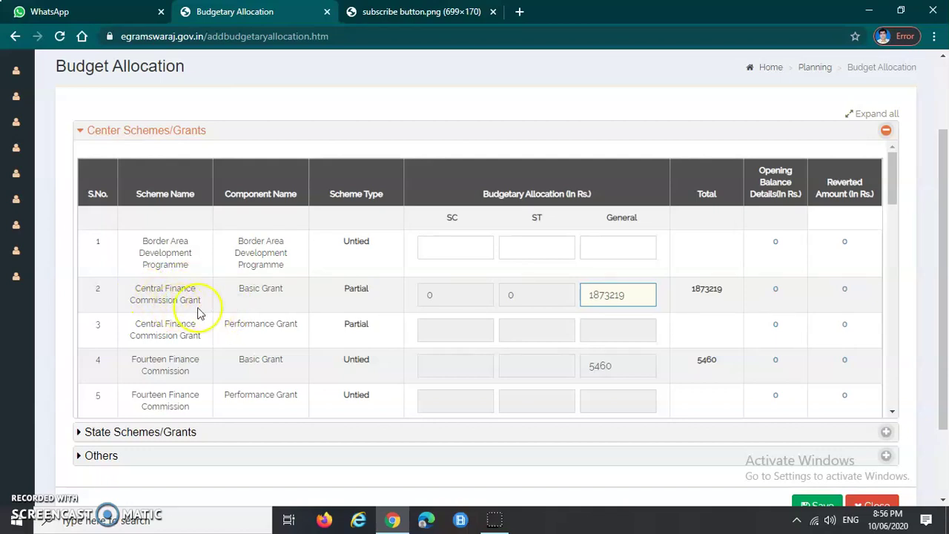
click(662, 300)
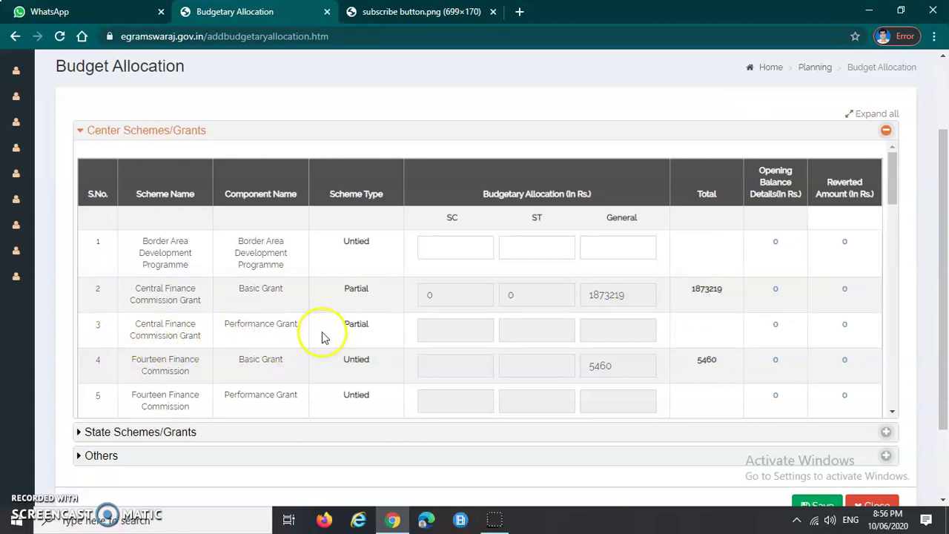
Check the Central Finance Commission Performance Grant fields and the Fourteen Finance Commission Basic Grant's General allocation and total
click(434, 335)
click(602, 329)
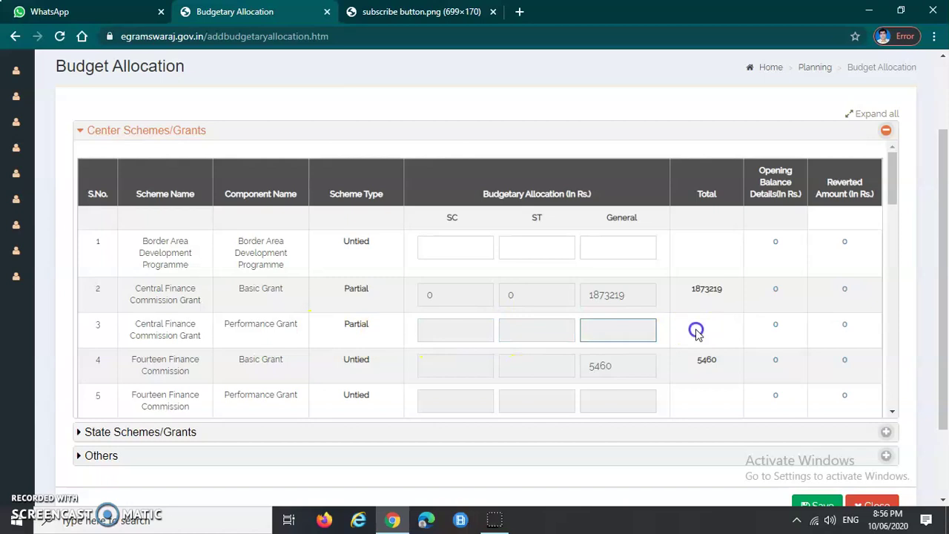
scroll(499, 364, down, 1)
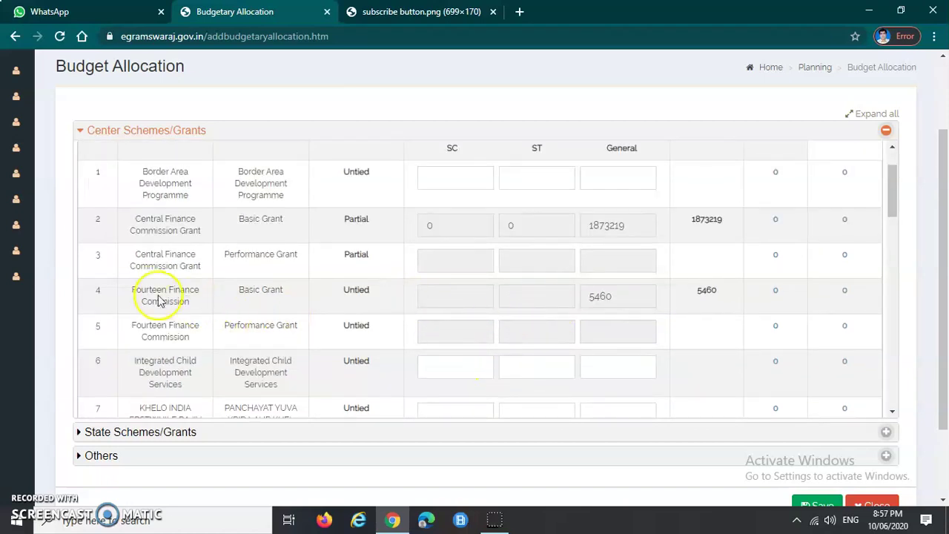
drag(132, 295, 211, 304)
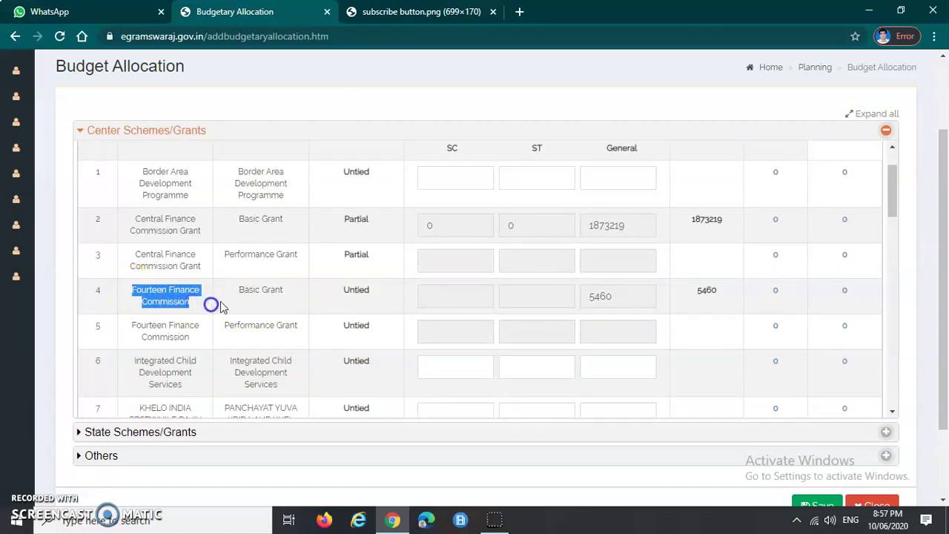
click(601, 297)
click(706, 292)
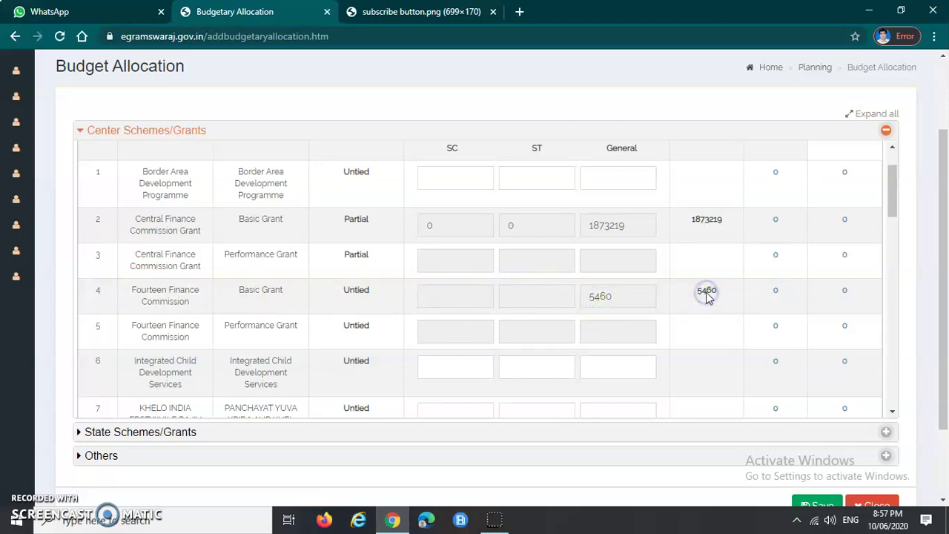
double_click(706, 292)
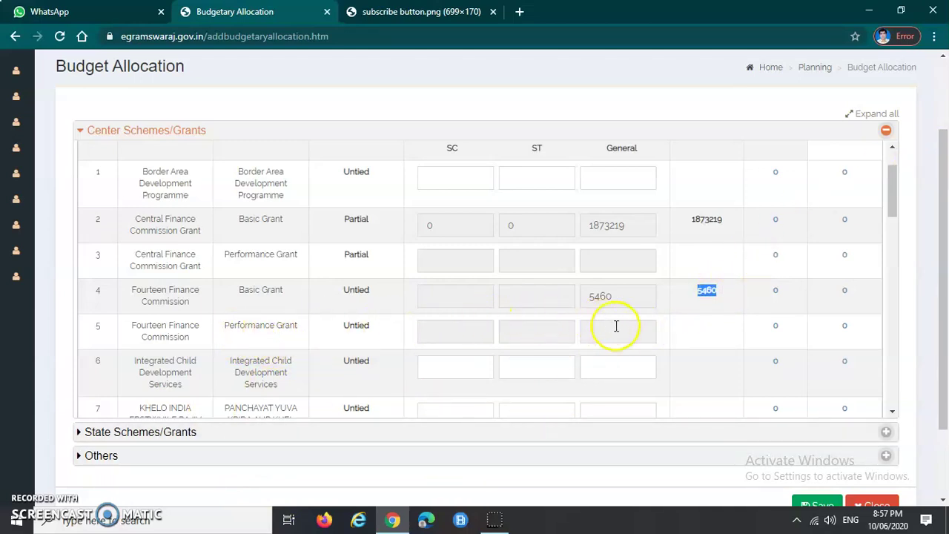
Set the SC allocation of the Integrated Child Development Services scheme to 50000
scroll(509, 318, down, 2)
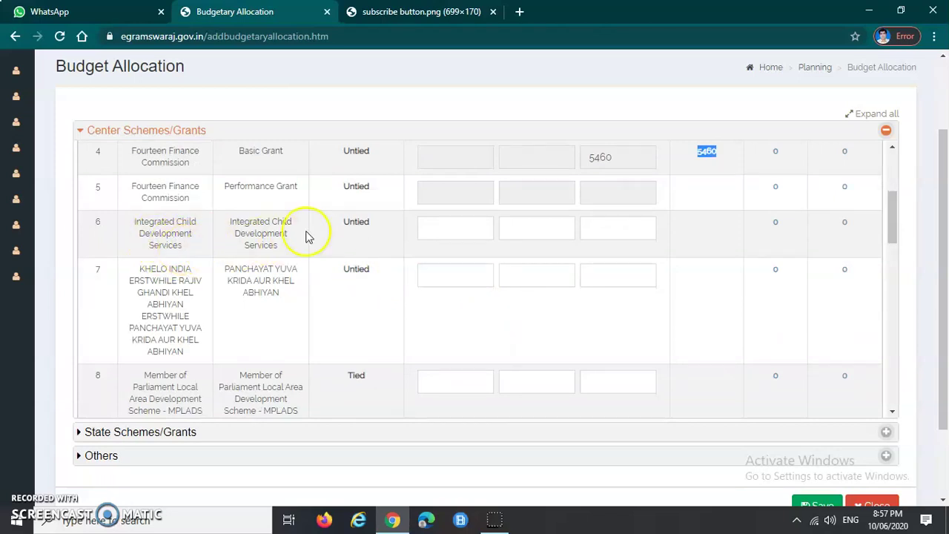
click(460, 229)
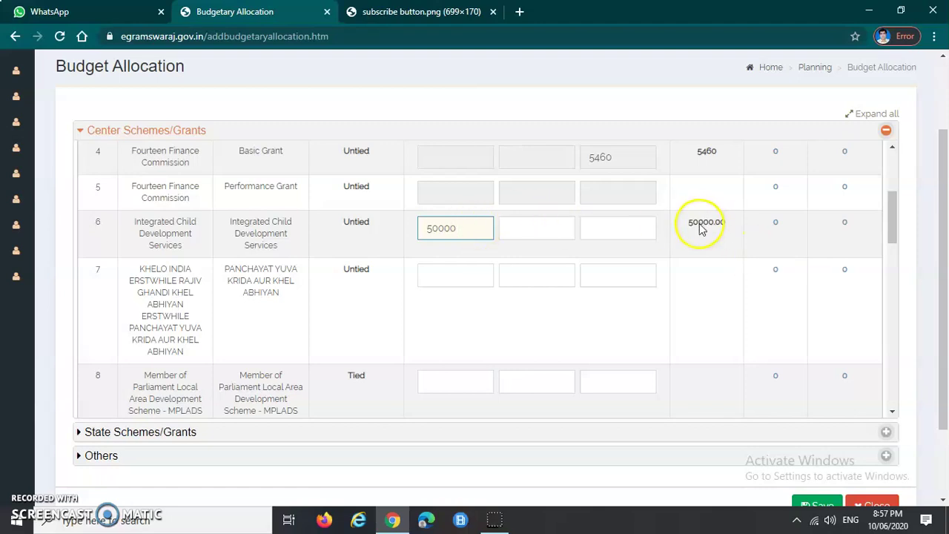
Review the SC, ST and General subheadings under Budgetary Allocation and their matching fields in the Border Area Development Programme row
scroll(485, 252, up, 5)
scroll(491, 270, down, 2)
scroll(491, 296, up, 2)
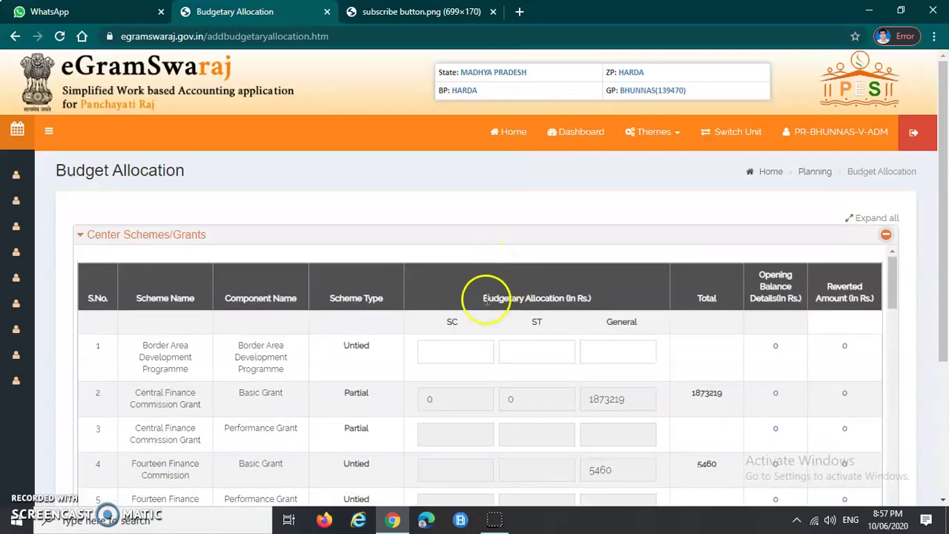
drag(451, 321, 540, 323)
click(477, 340)
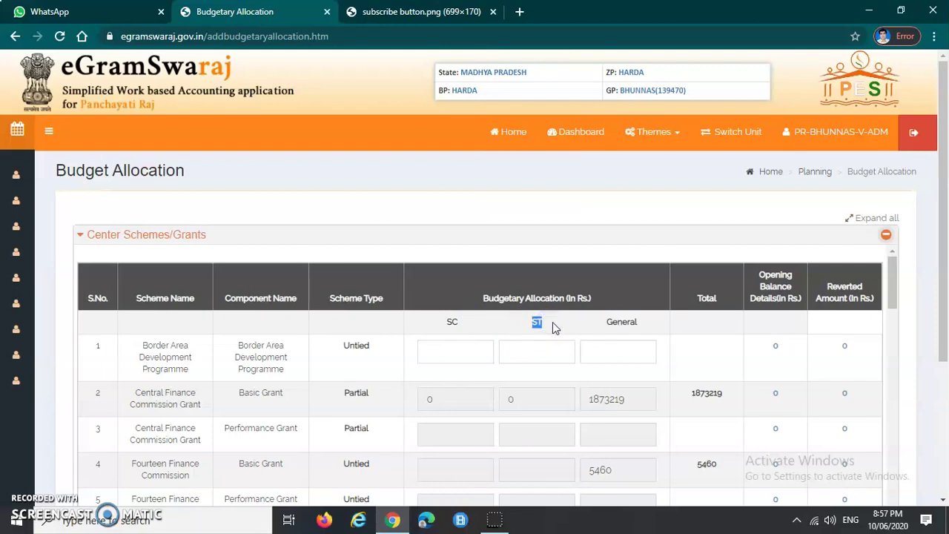
click(534, 355)
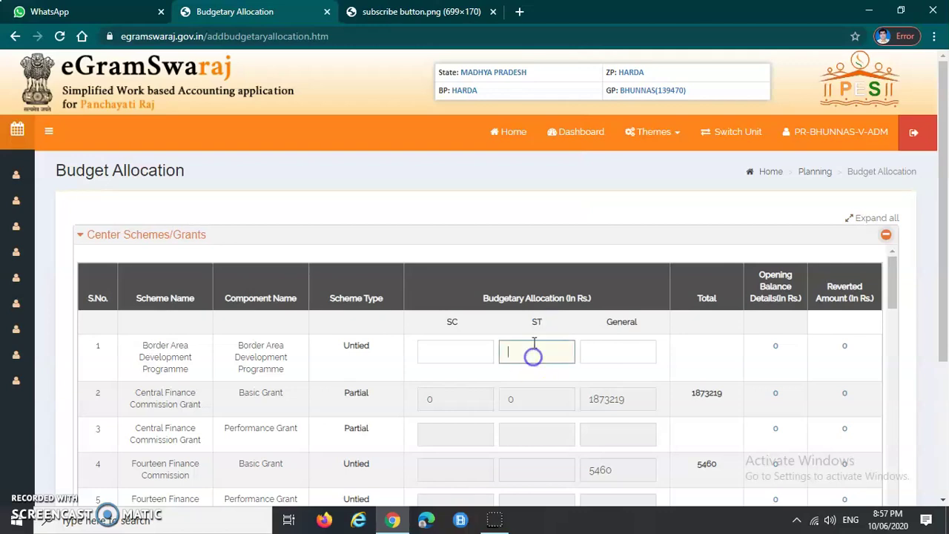
click(606, 325)
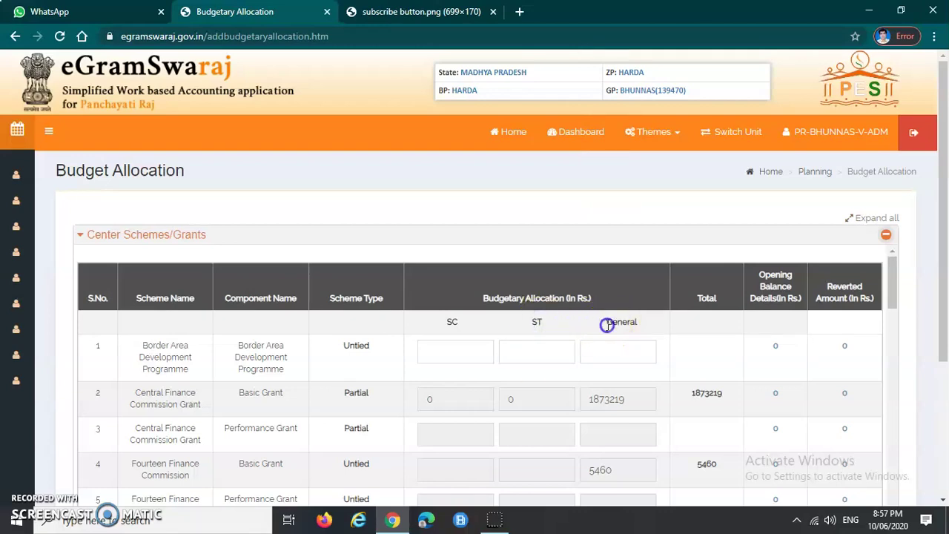
click(637, 350)
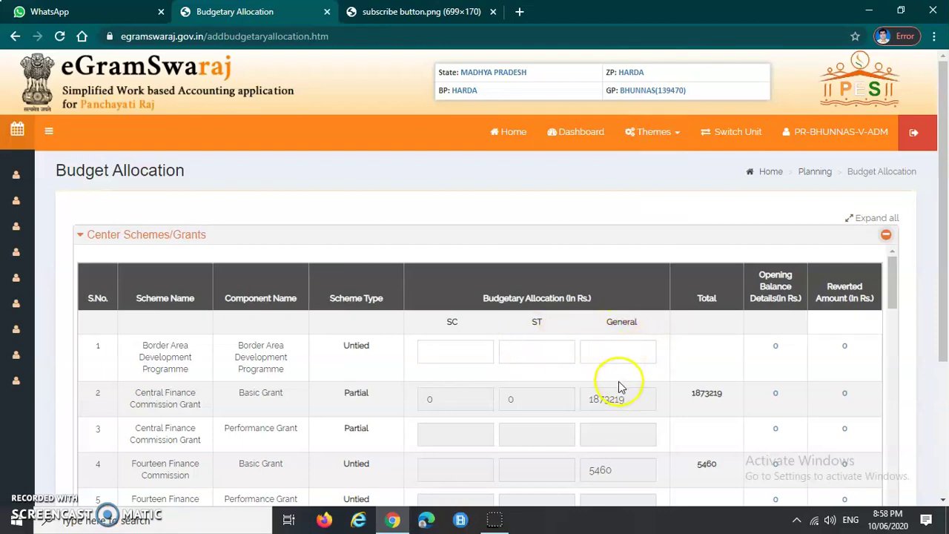
Set the Integrated Child Development Services scheme's ST allocation to 20000 and its General allocation to 60000
scroll(622, 387, down, 2)
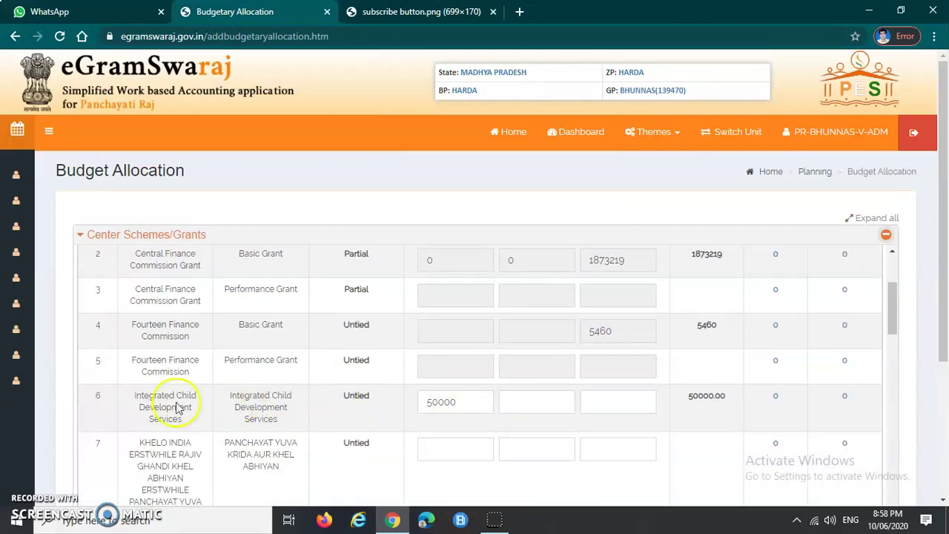
click(475, 404)
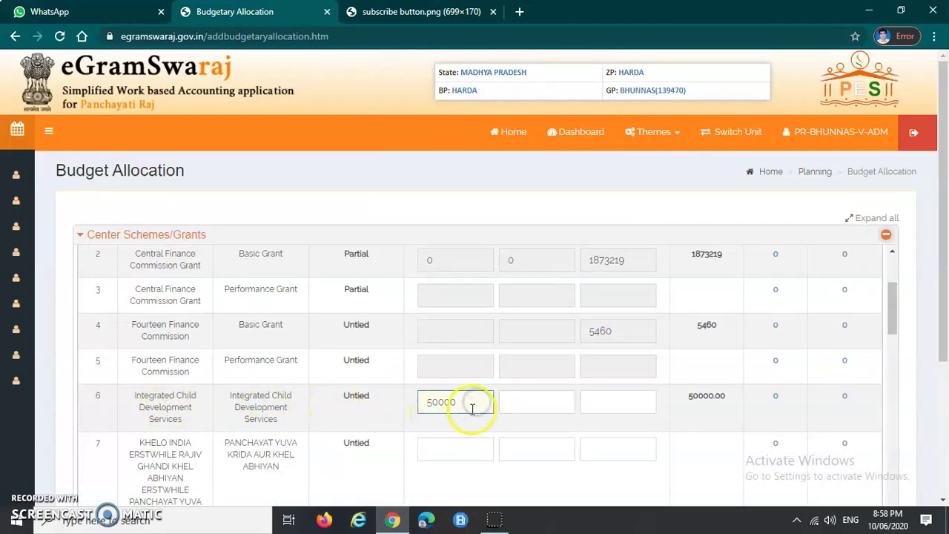
scroll(483, 398, up, 2)
scroll(475, 390, down, 3)
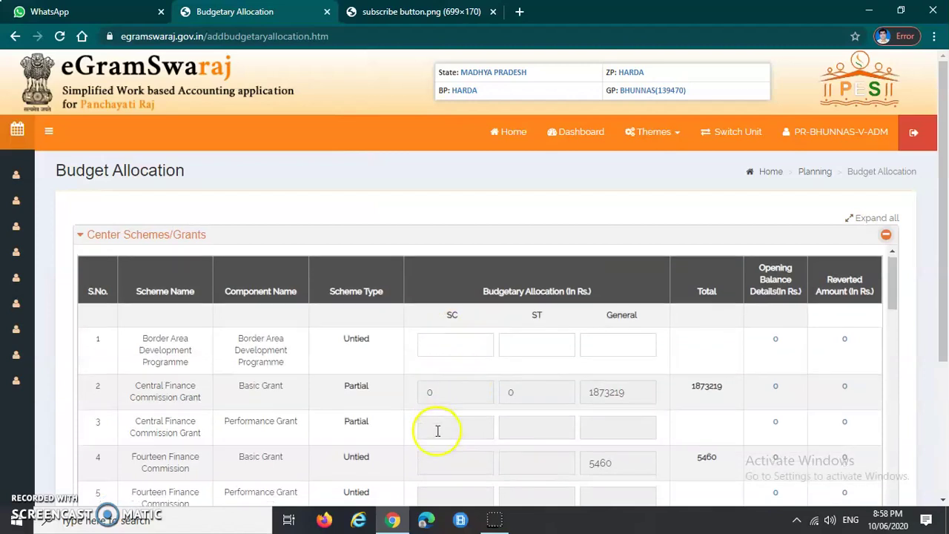
click(548, 336)
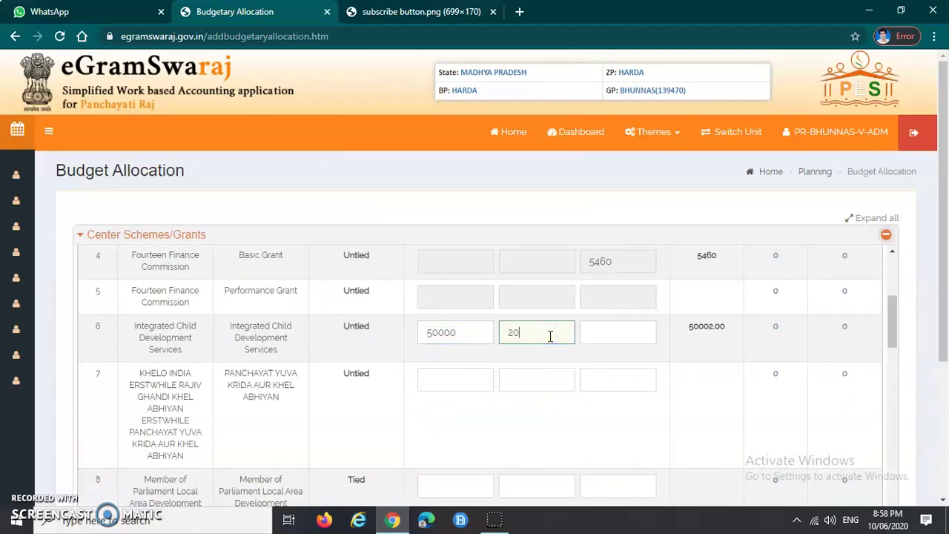
click(610, 333)
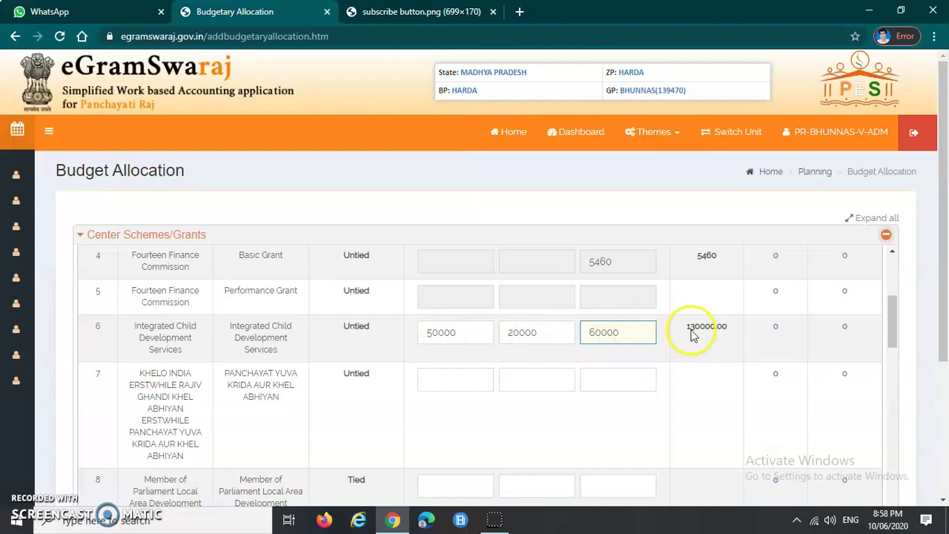
Check the Integrated Child Development Services total against the Total column heading and view the schemes listed below it
drag(673, 324, 740, 329)
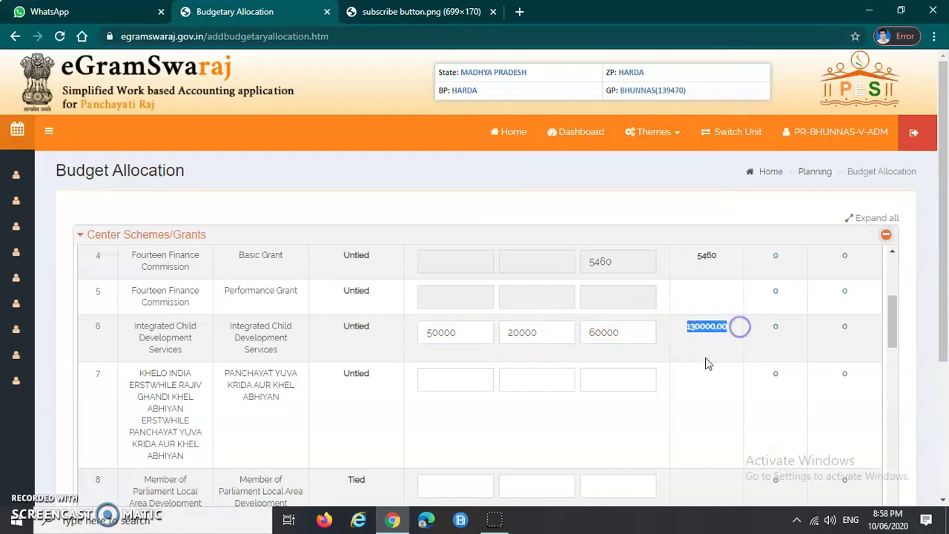
scroll(706, 364, up, 3)
click(700, 293)
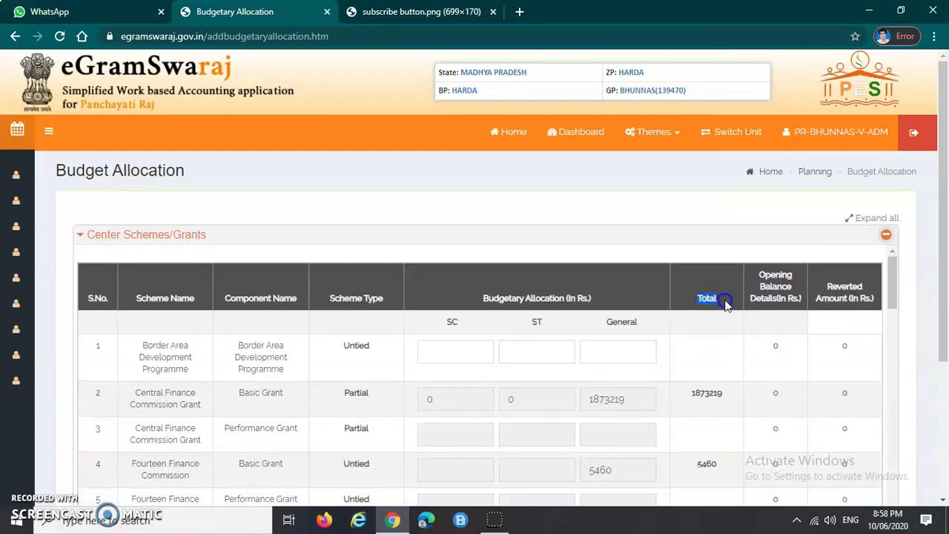
scroll(722, 305, down, 3)
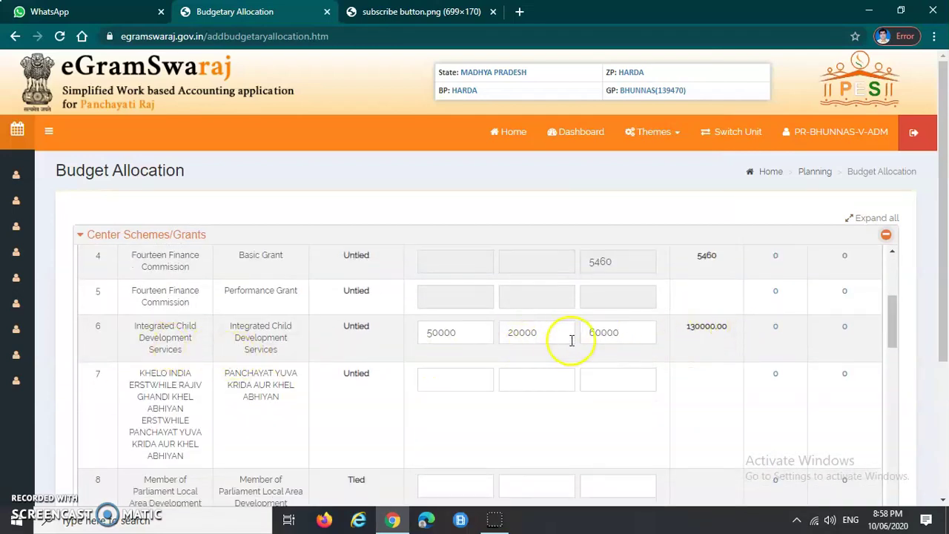
scroll(215, 350, down, 1)
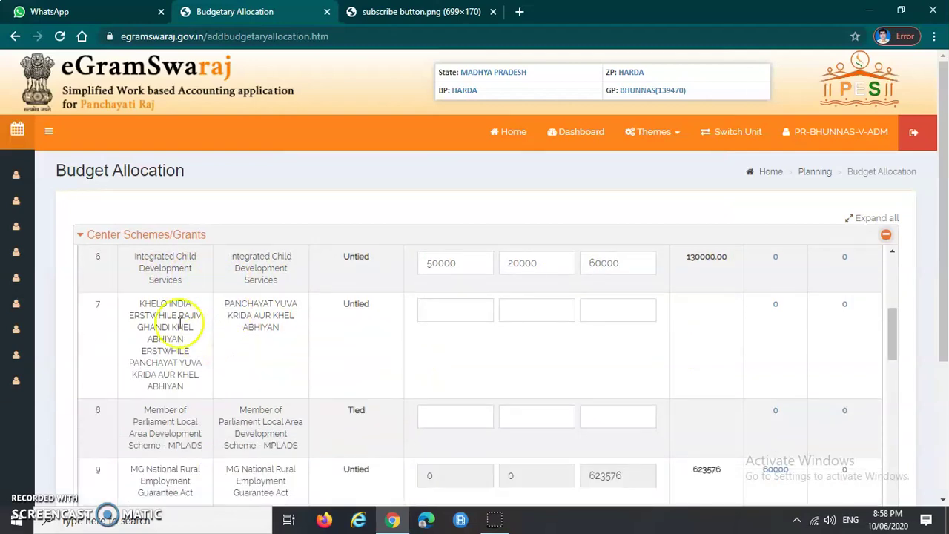
Review the SC, ST and General fields of the Khelo India scheme and the Member of Parliament Local Area Development Scheme
click(465, 310)
click(534, 310)
click(631, 310)
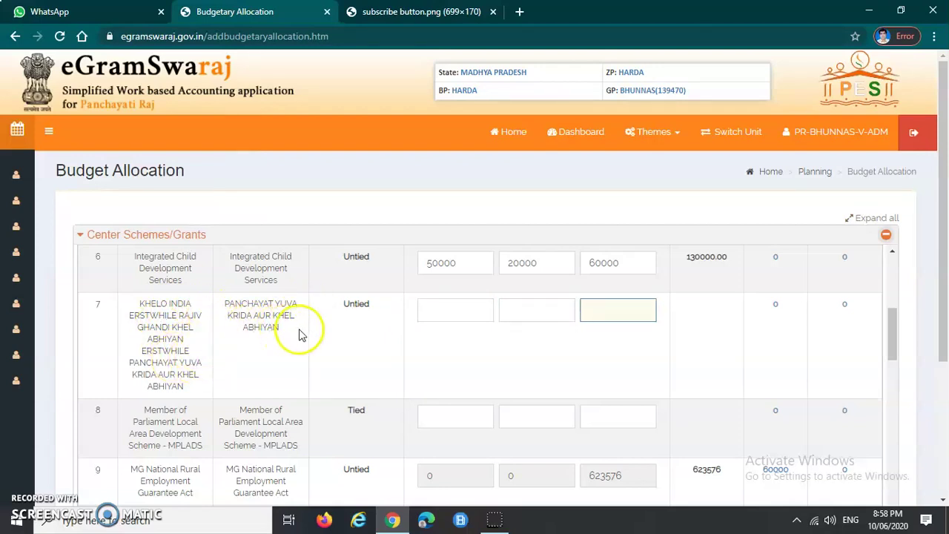
click(458, 312)
click(521, 310)
click(609, 310)
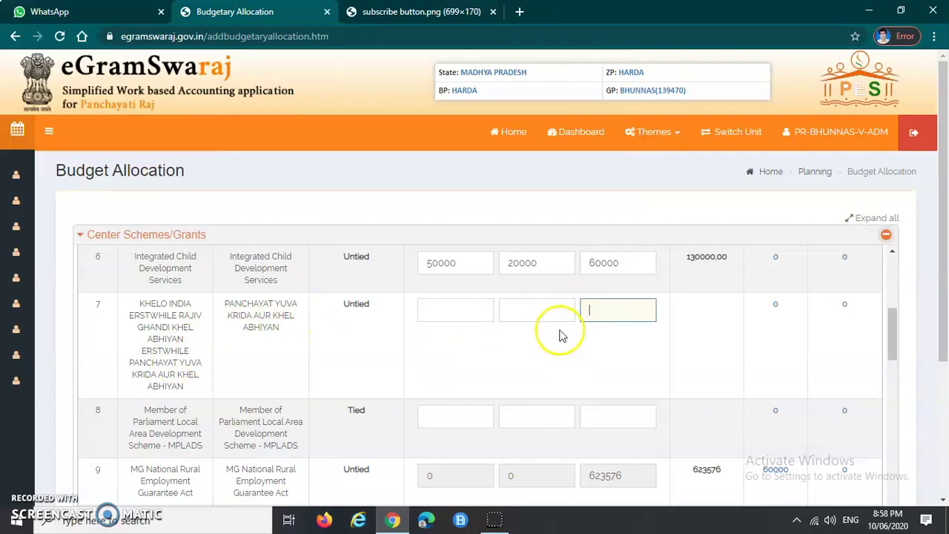
scroll(355, 371, down, 1)
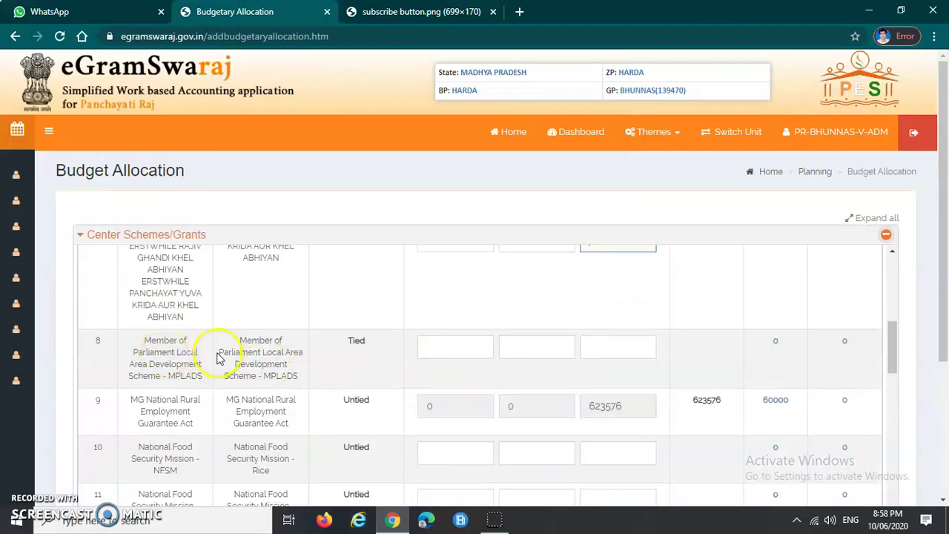
click(451, 353)
click(540, 346)
click(638, 346)
scroll(415, 385, down, 2)
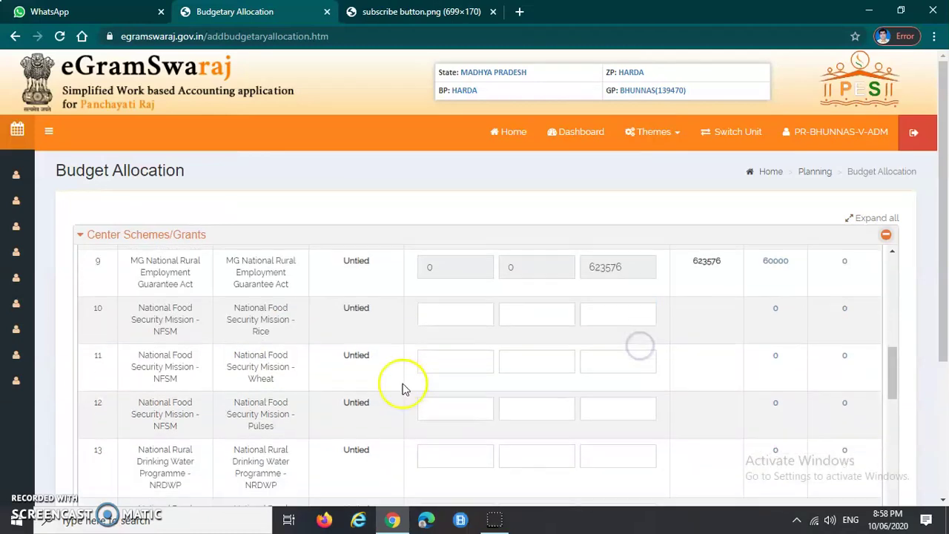
Examine the MG National Rural Employment Guarantee Act row: its scheme type, SC, ST and General amounts, and total
scroll(226, 286, up, 1)
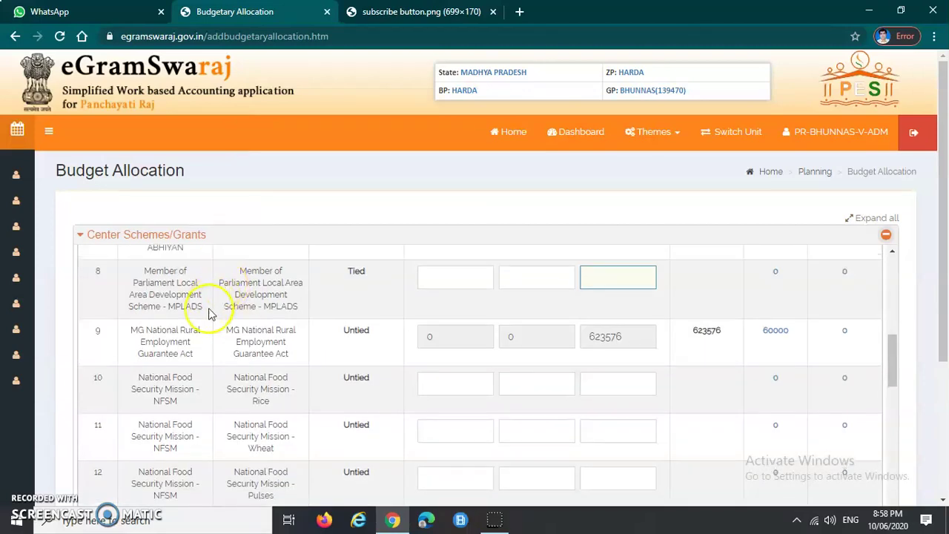
drag(131, 331, 278, 361)
click(354, 333)
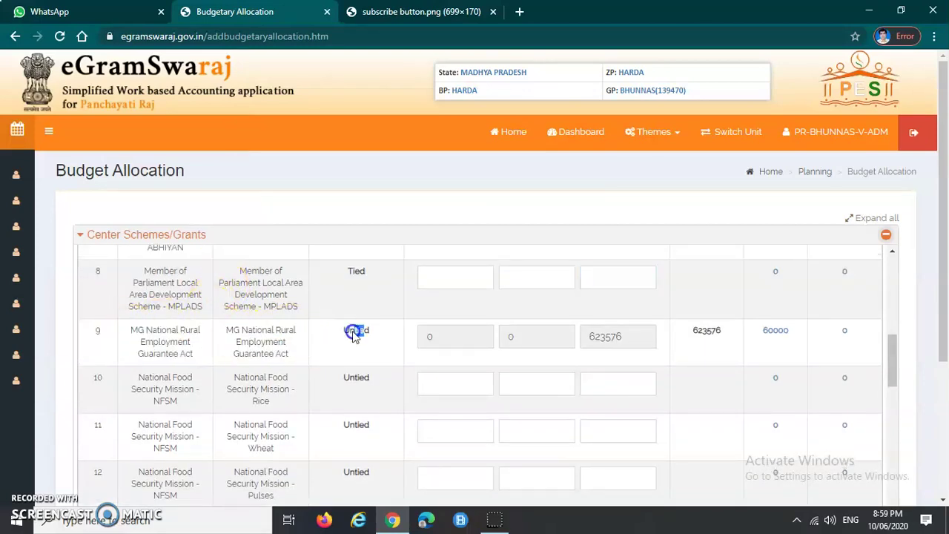
click(438, 337)
click(539, 337)
click(630, 338)
click(695, 339)
scroll(697, 347, down, 1)
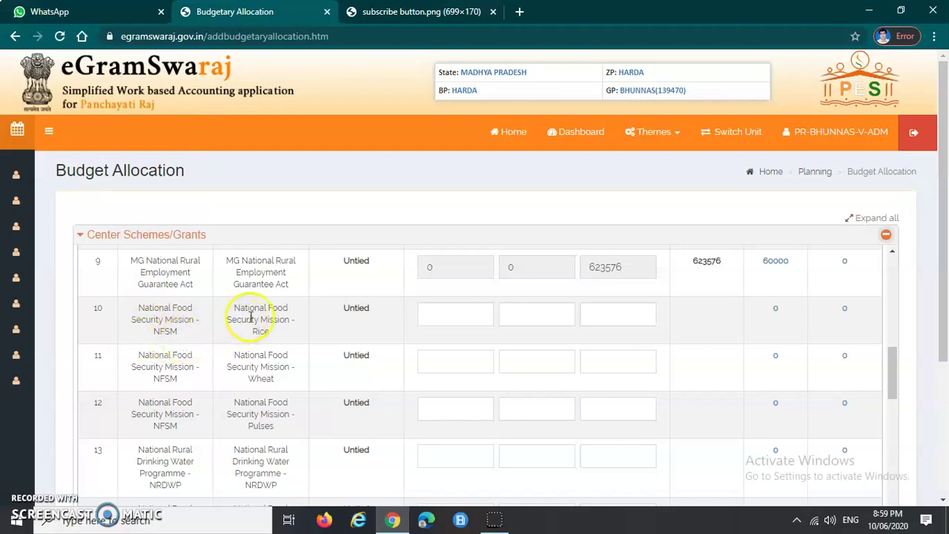
Set the National Food Security Mission Rice component's SC allocation to 10000 and General allocation to 40000, and check its total
click(443, 315)
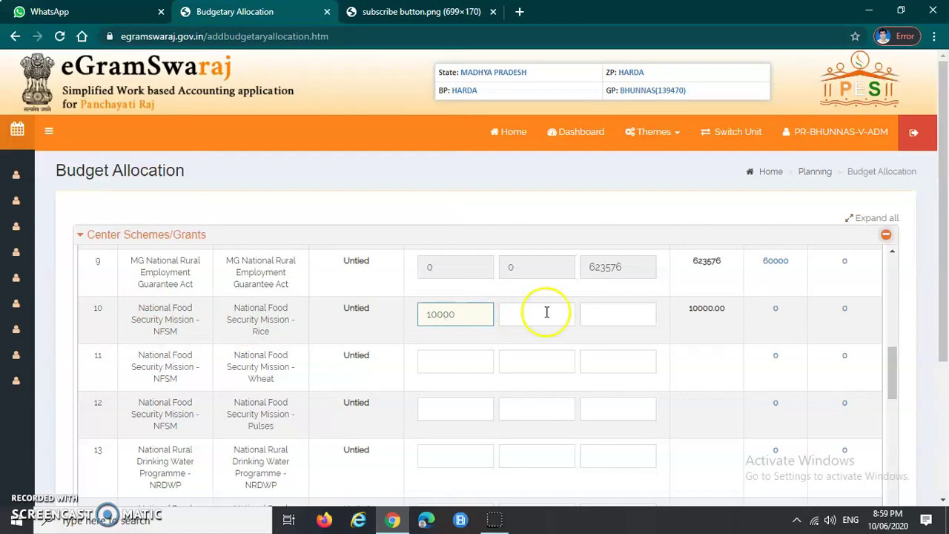
click(613, 316)
click(515, 316)
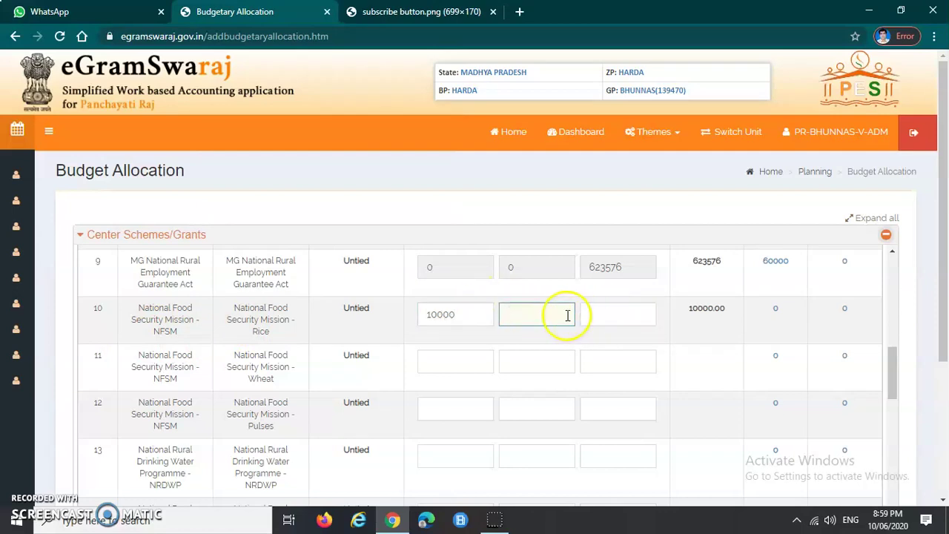
click(605, 314)
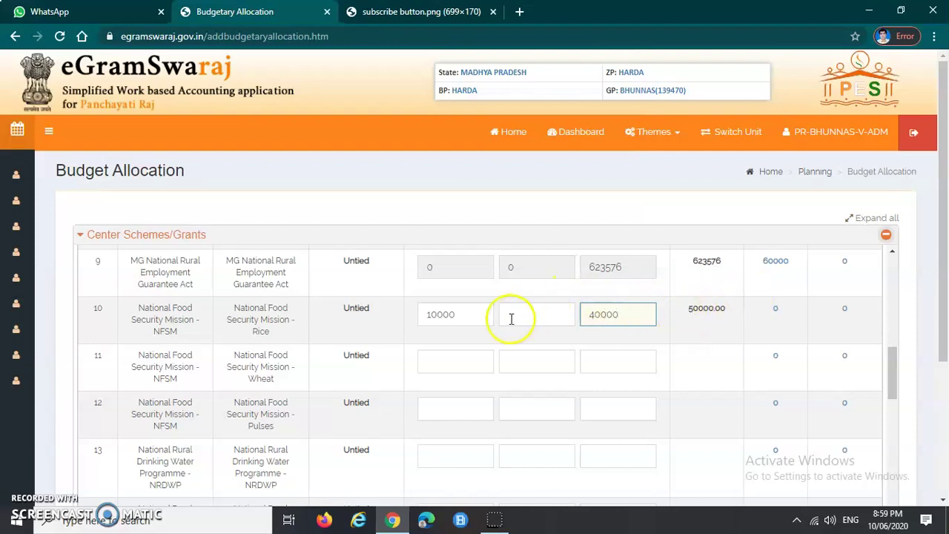
click(468, 315)
click(547, 315)
click(679, 316)
drag(690, 308, 731, 311)
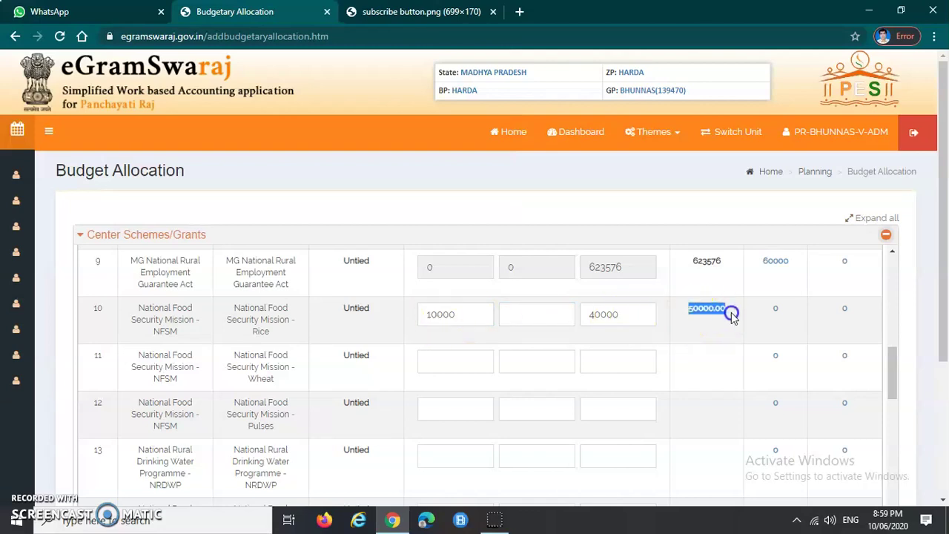
Review the allocation fields of the National Food Security Mission's Wheat and Pulses components
scroll(252, 349, down, 1)
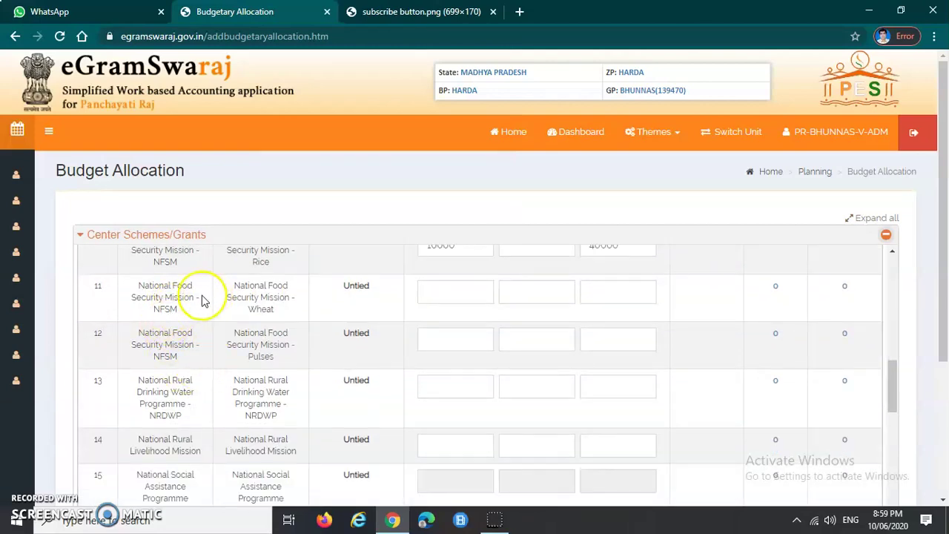
click(449, 294)
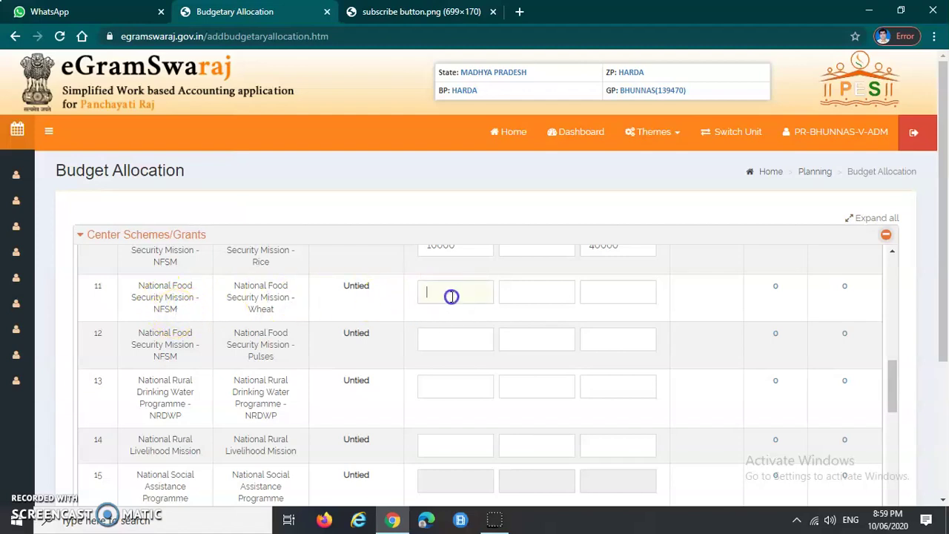
click(615, 294)
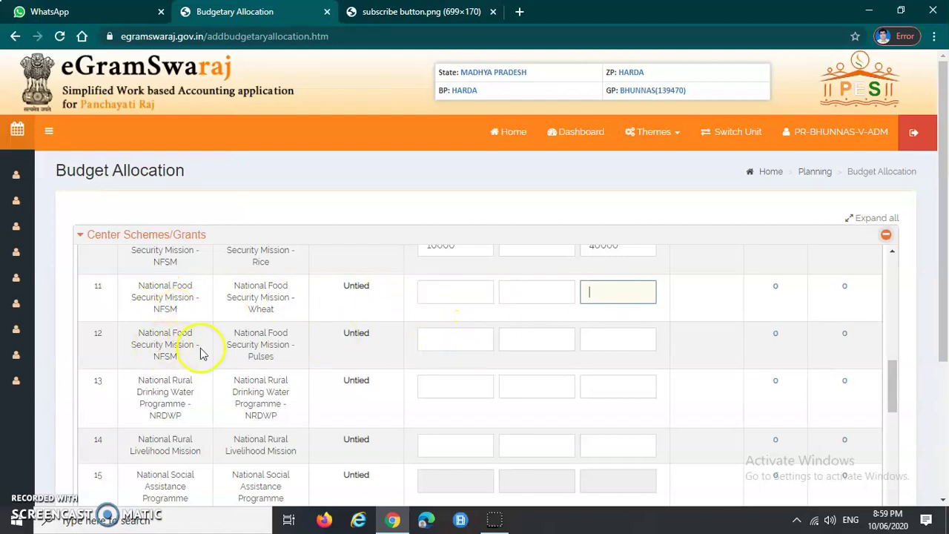
click(444, 340)
click(555, 340)
click(619, 339)
scroll(526, 359, down, 1)
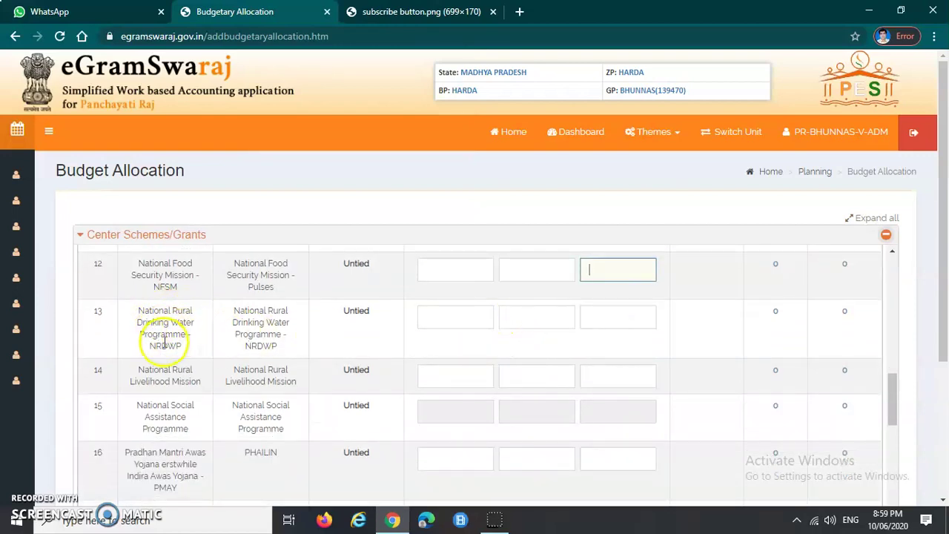
Set the National Rural Drinking Water Programme's SC allocation to 10000 and check its total and its ST and General fields
click(421, 317)
click(537, 319)
click(604, 320)
click(458, 324)
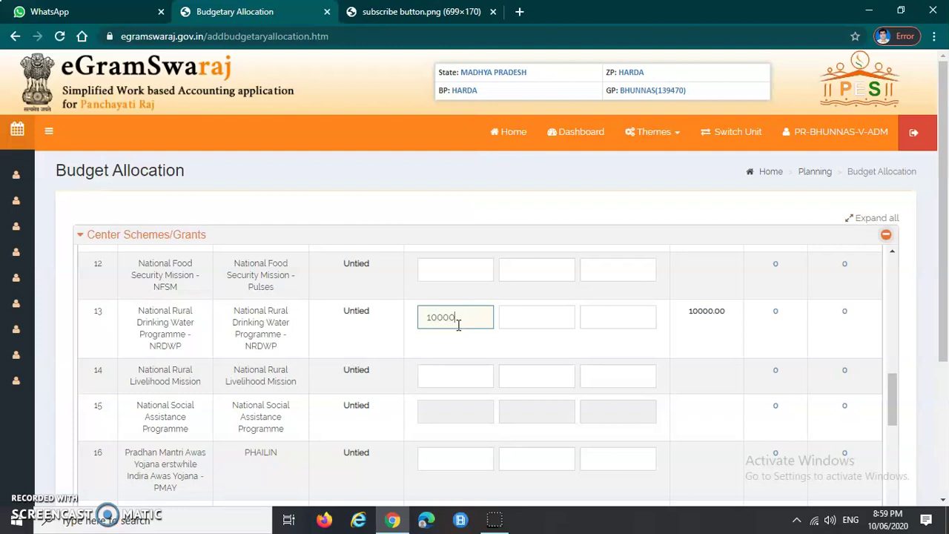
click(719, 321)
click(521, 319)
click(613, 319)
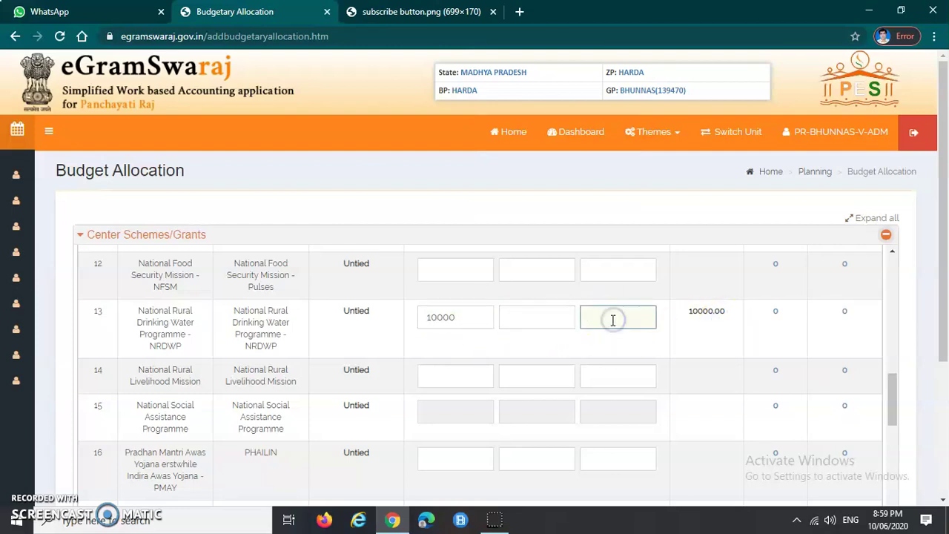
Review the SC, ST and General fields of the National Rural Livelihood Mission
scroll(180, 297, down, 1)
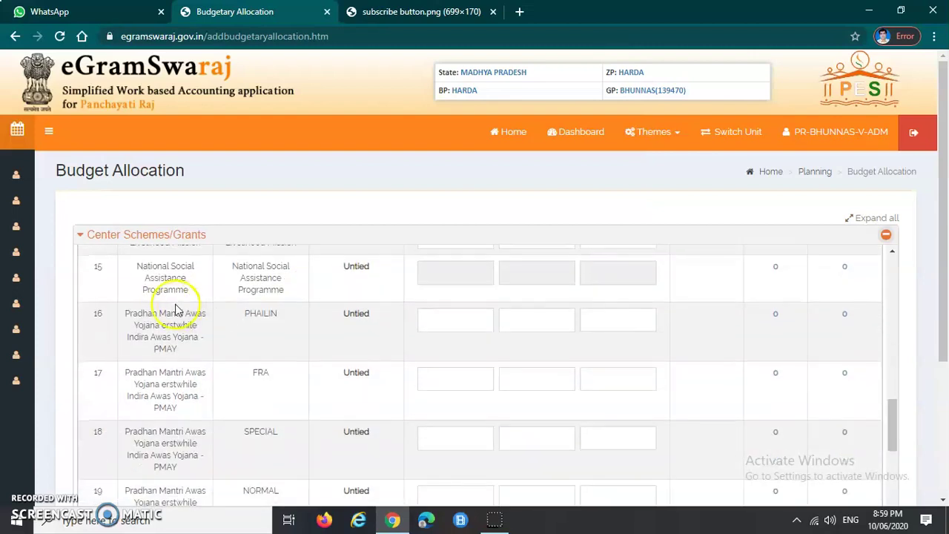
scroll(163, 301, up, 1)
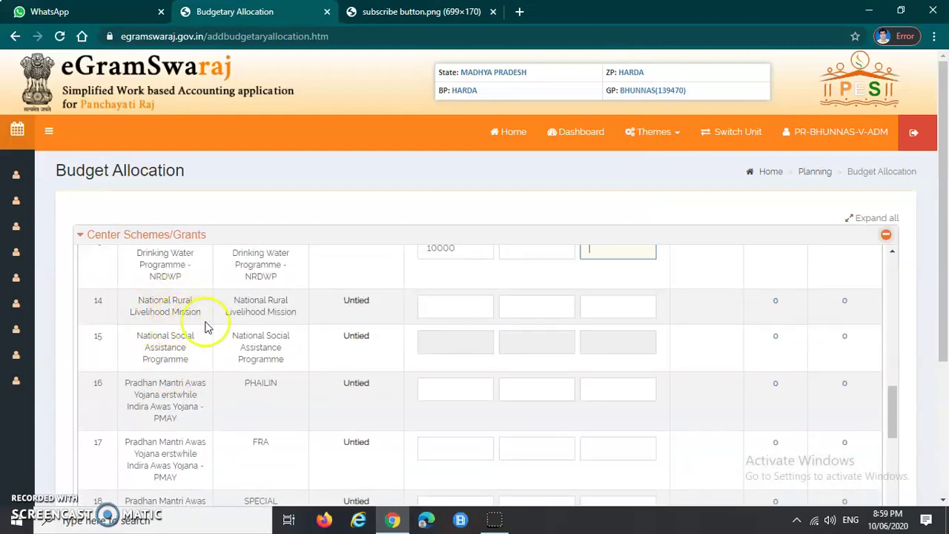
click(438, 309)
click(519, 306)
click(591, 307)
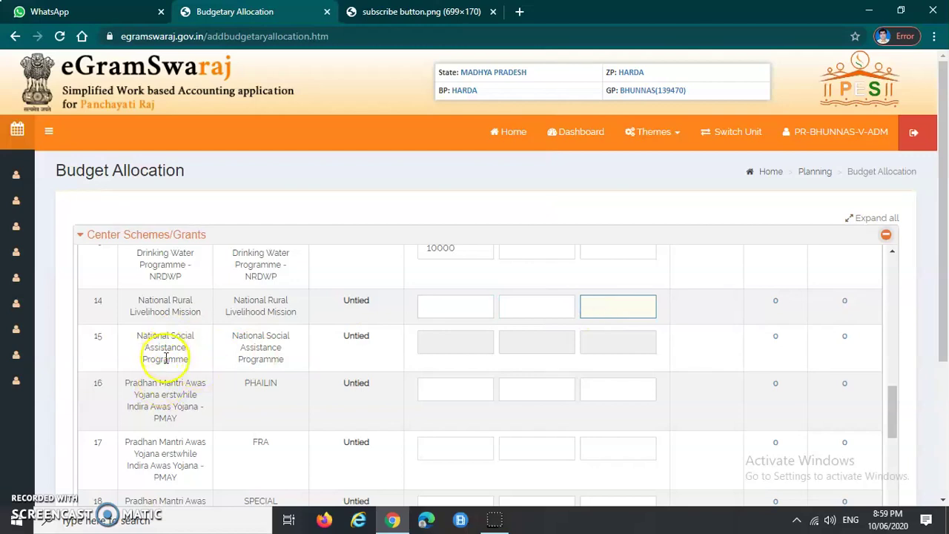
Examine the Pradhan Mantri Awas Yojana components from PHAILIN to NAXAL and their allocation fields
scroll(167, 358, down, 1)
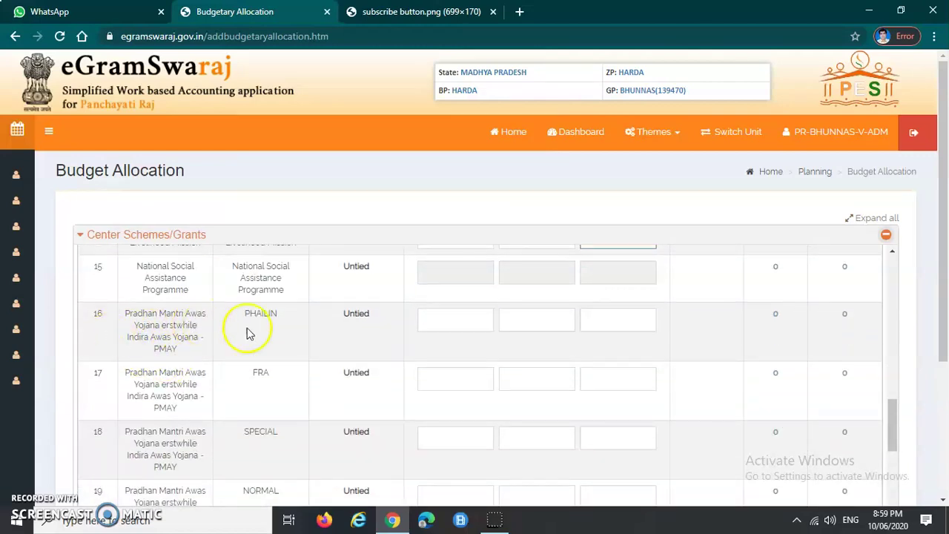
click(421, 320)
click(527, 318)
click(598, 322)
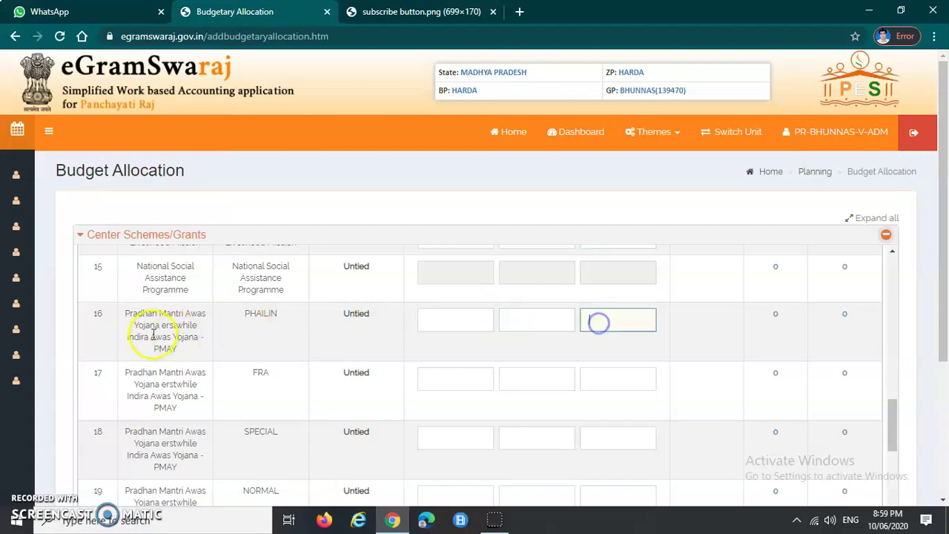
click(487, 319)
click(544, 320)
click(602, 320)
scroll(333, 356, down, 1)
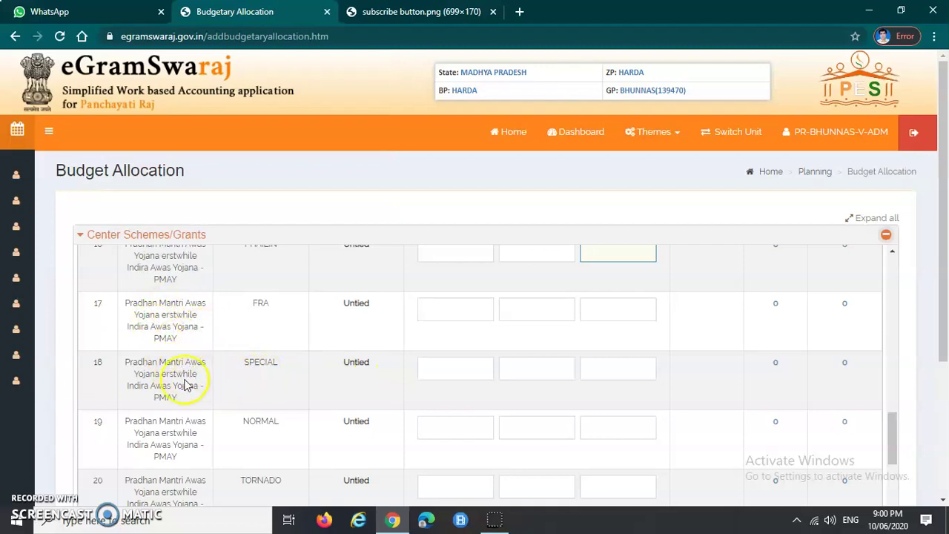
scroll(182, 374, down, 1)
scroll(214, 374, down, 2)
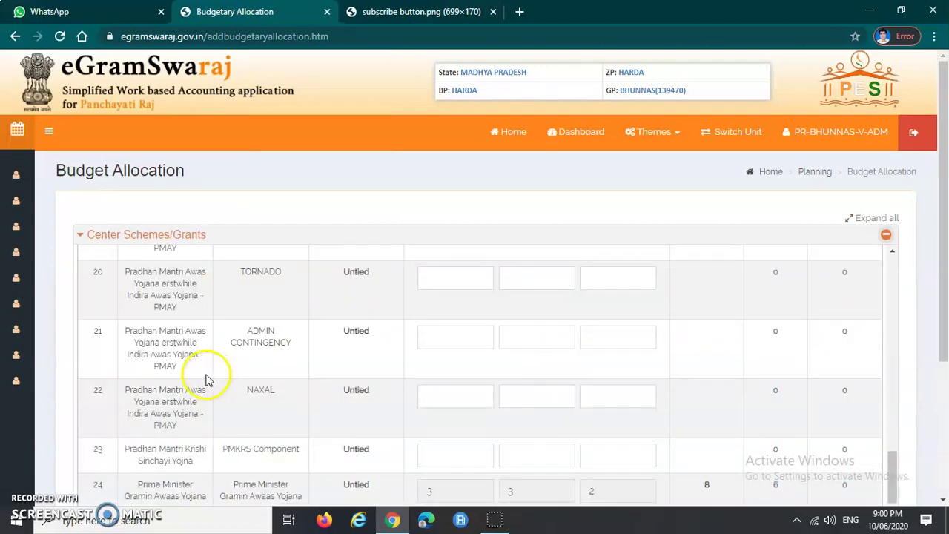
scroll(197, 375, down, 1)
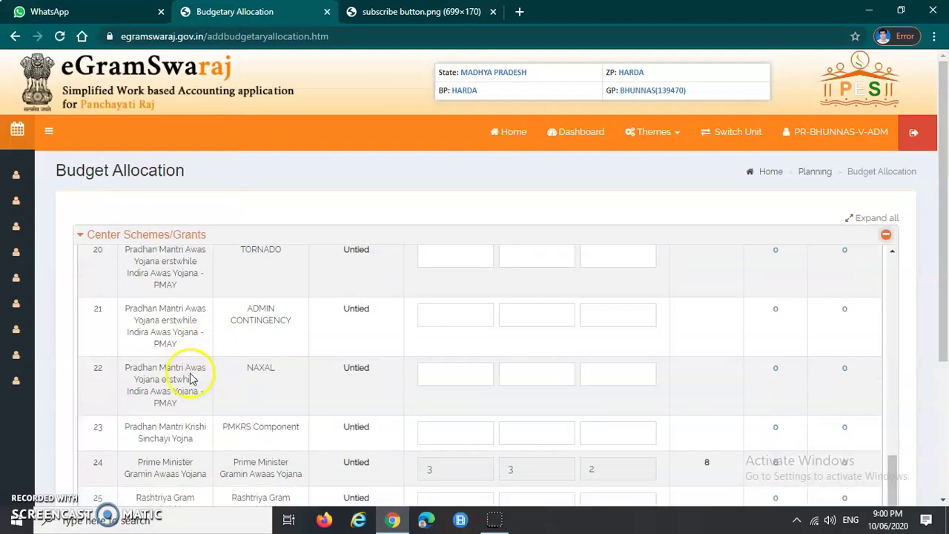
scroll(319, 370, down, 2)
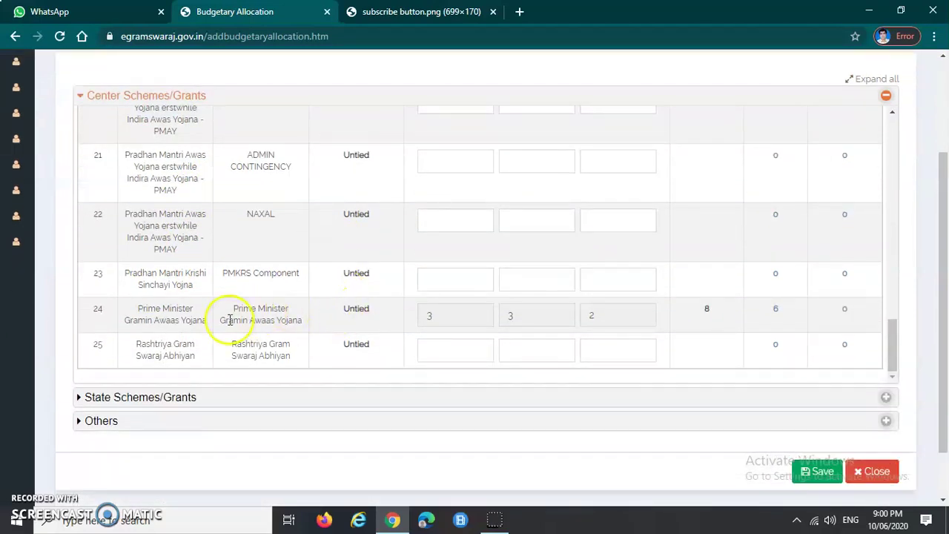
click(462, 224)
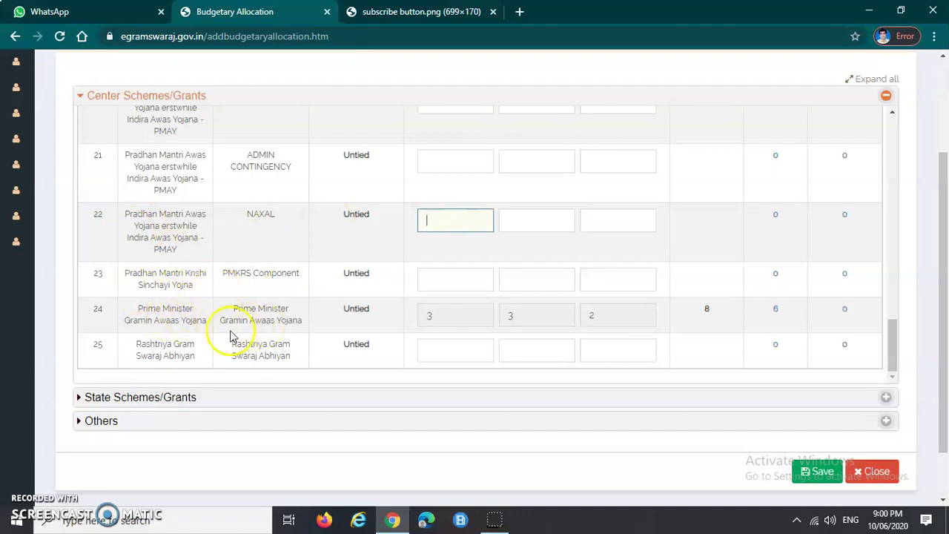
Set the Rashtriya Gram Swaraj Abhiyan allocation to 20000 for SC, 40000 for ST and 70000 for General
click(451, 353)
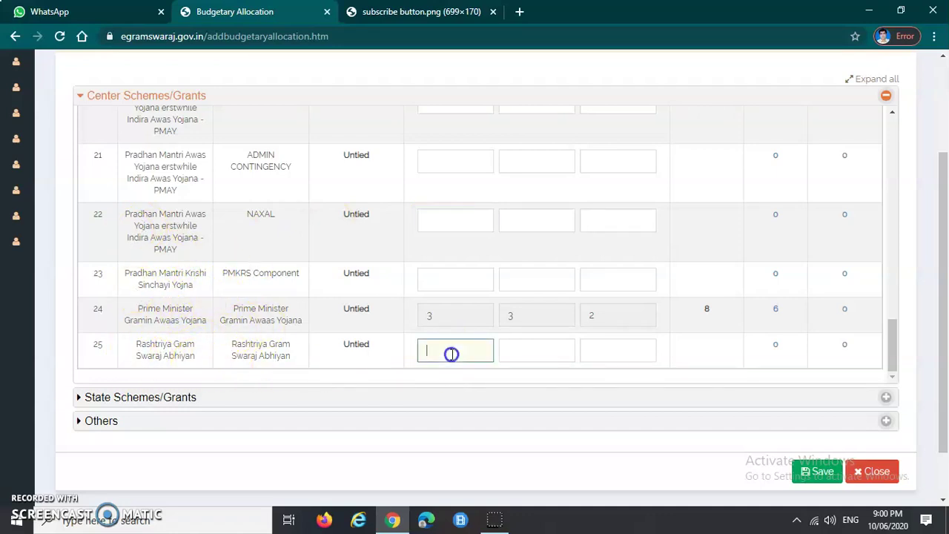
click(530, 354)
key(Tab)
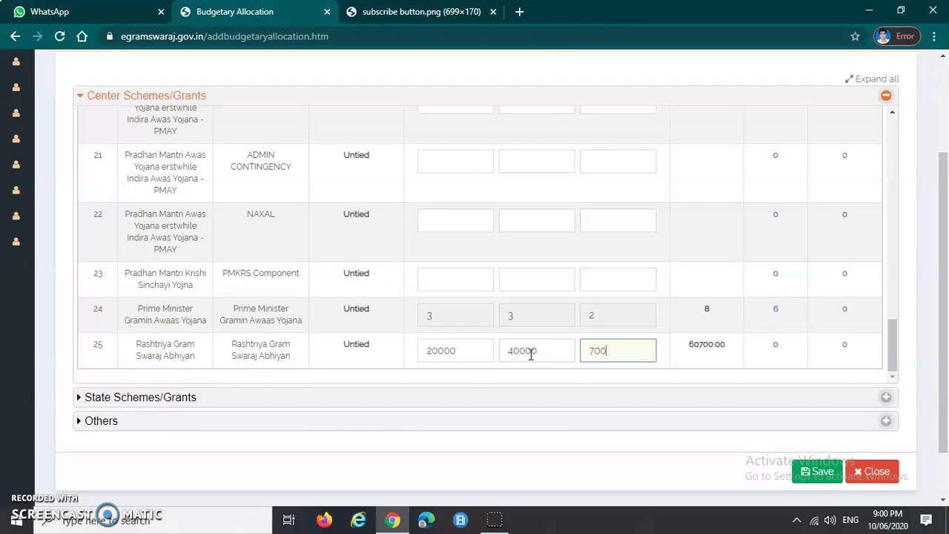
click(706, 343)
Look back over the allocations entered across the Center Schemes/Grants list, ending at its last row
scroll(355, 319, up, 15)
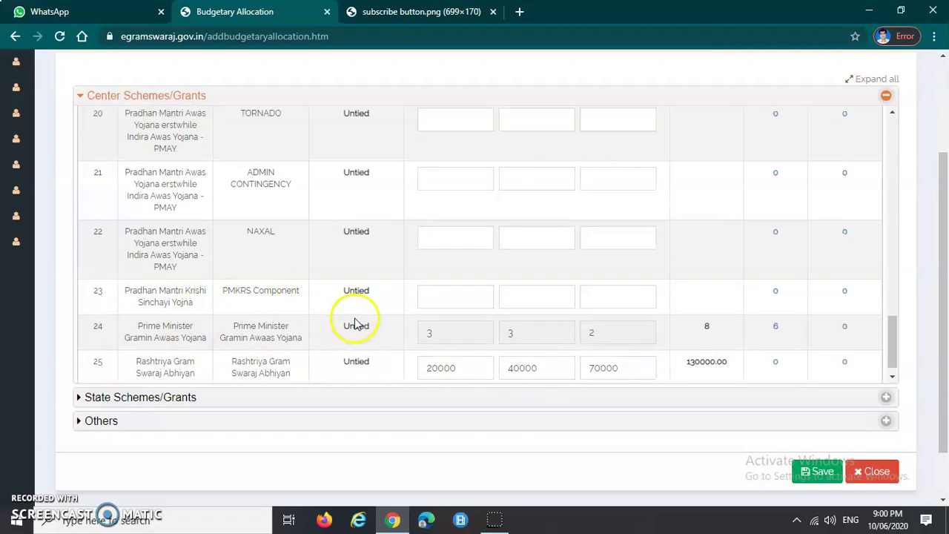
scroll(194, 217, up, 2)
scroll(258, 318, down, 2)
scroll(328, 317, down, 13)
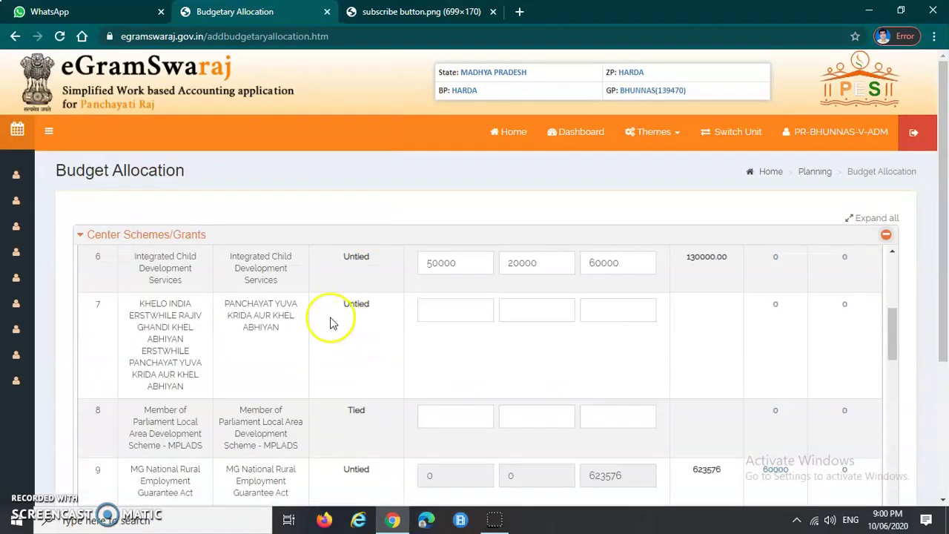
scroll(297, 302, down, 2)
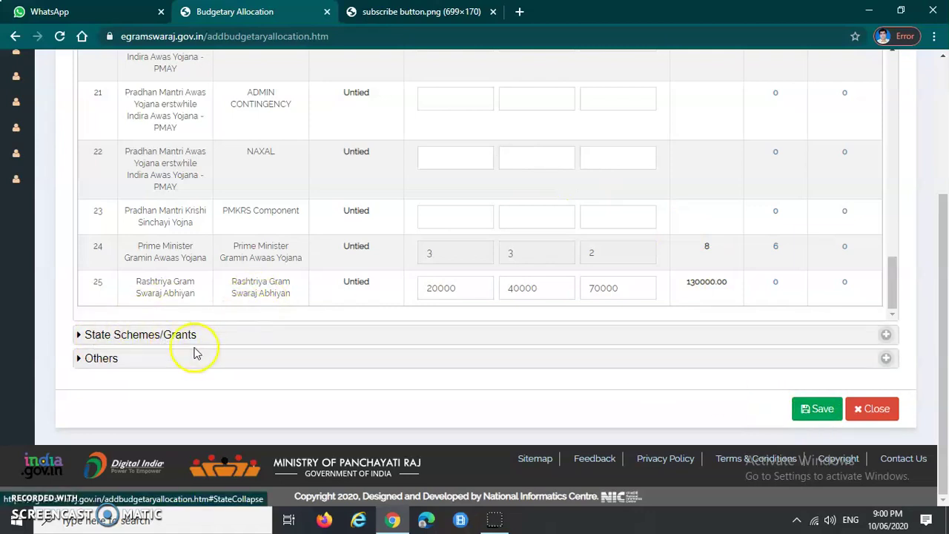
Expand State Schemes/Grants and review the Vidhayak Nidhi row's serial number, scheme name, component name and scheme type
click(171, 340)
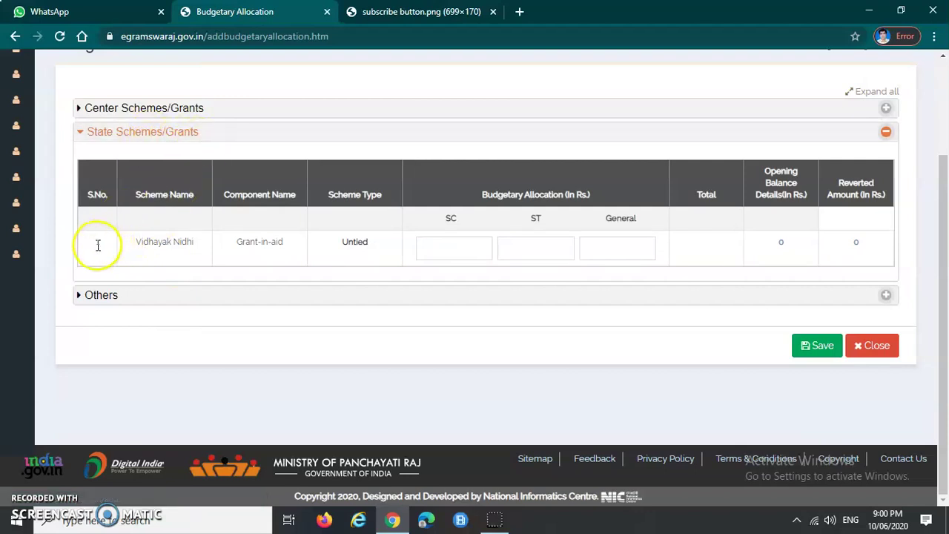
drag(130, 242, 191, 242)
drag(94, 244, 122, 240)
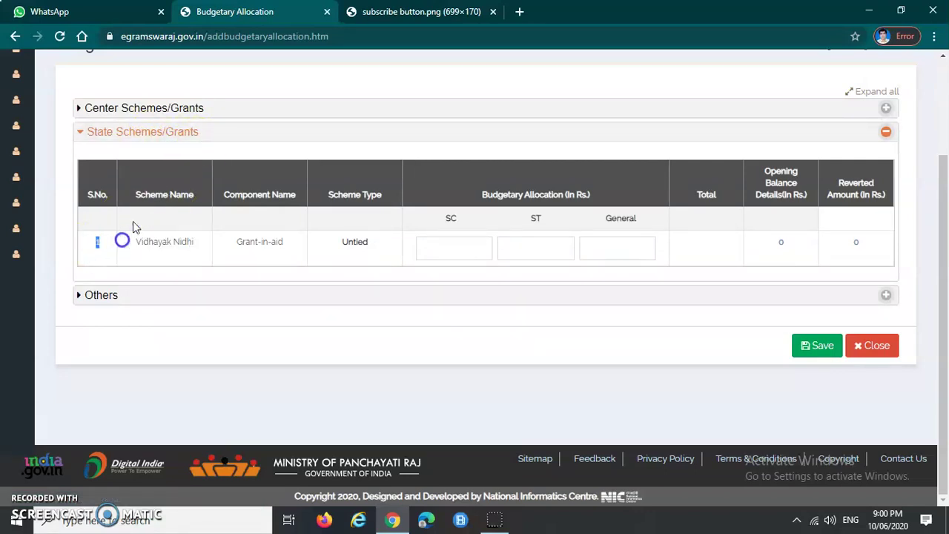
drag(238, 243, 278, 245)
drag(341, 242, 377, 244)
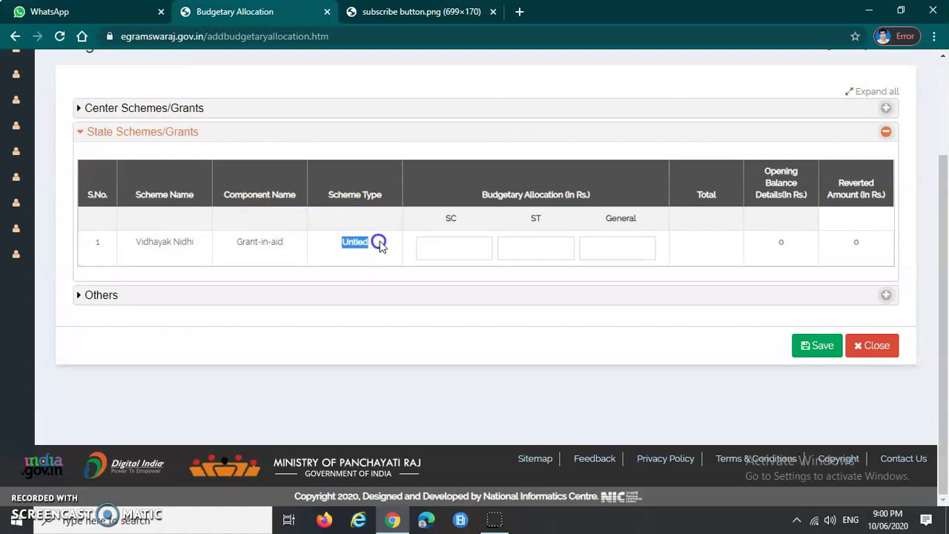
Set the Vidhayak Nidhi allocation to 40000 for SC, 50000 for ST and 20000 for General, and check its opening balance and reverted amount
click(445, 255)
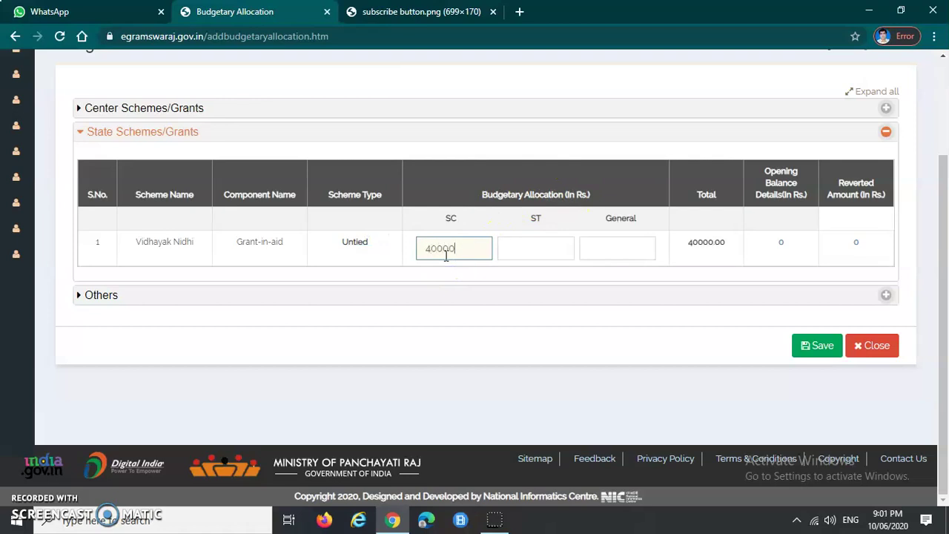
key(Tab)
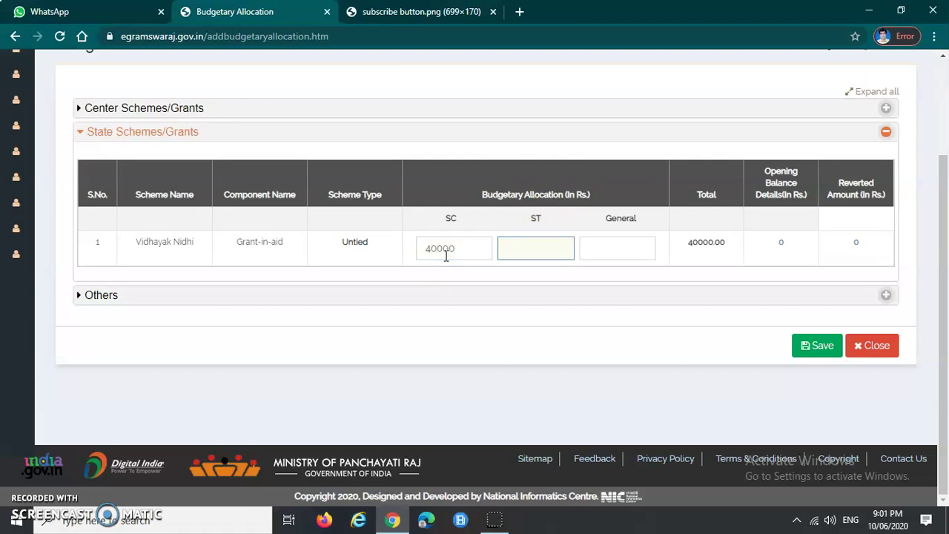
key(Tab)
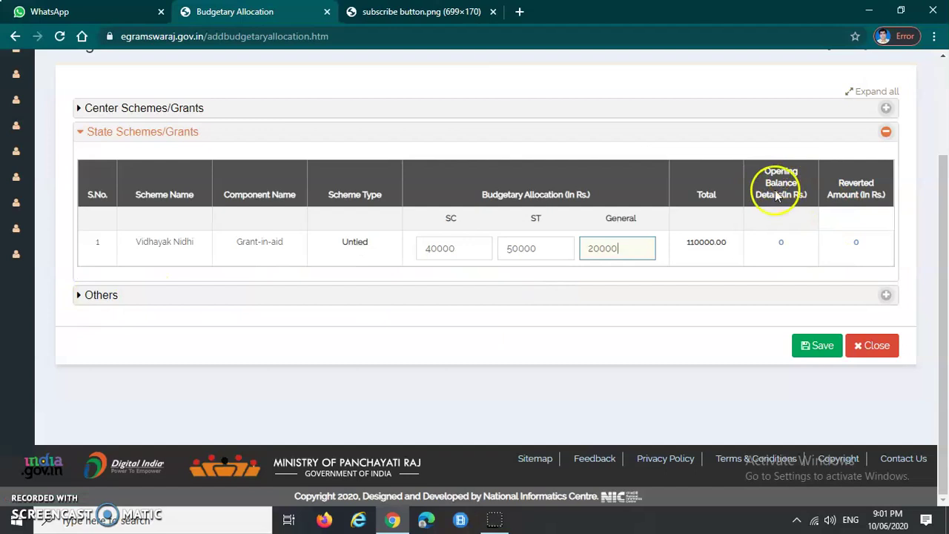
double_click(789, 247)
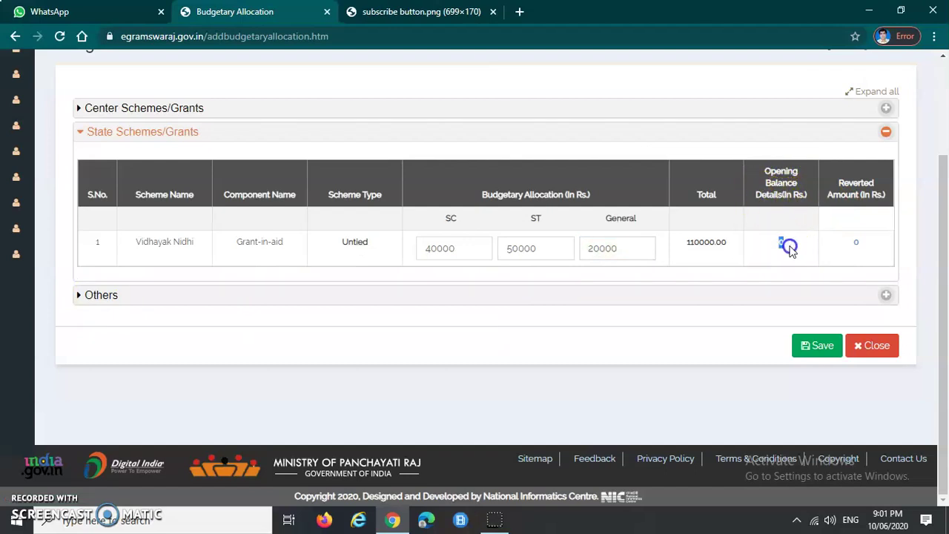
double_click(860, 244)
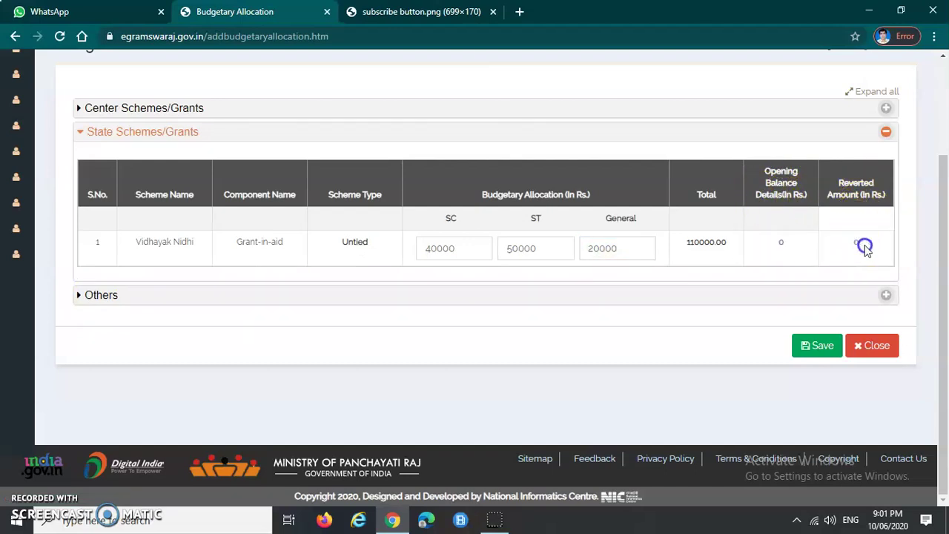
double_click(780, 246)
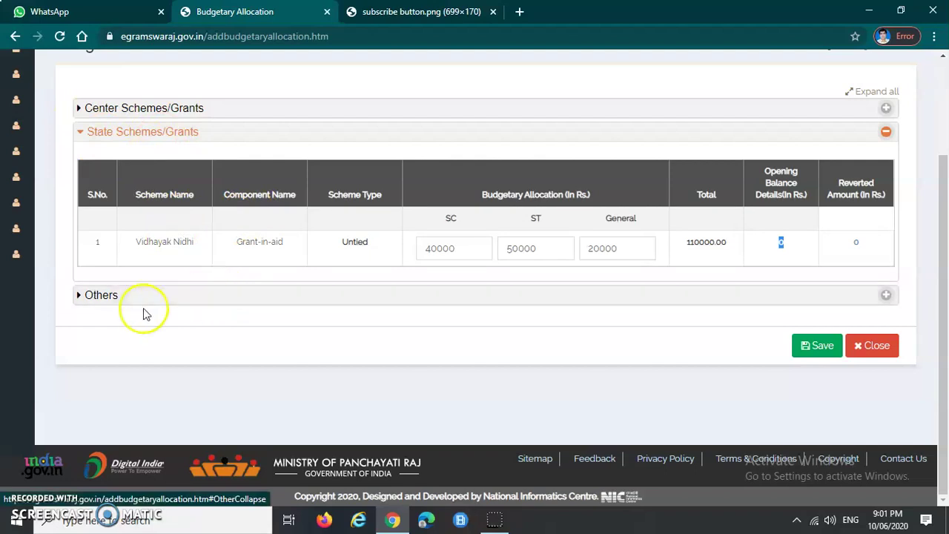
Expand Others and set the Corporate Social Responsibility allocation to 10000 for SC, 50000 for ST and 80000 for General
click(98, 300)
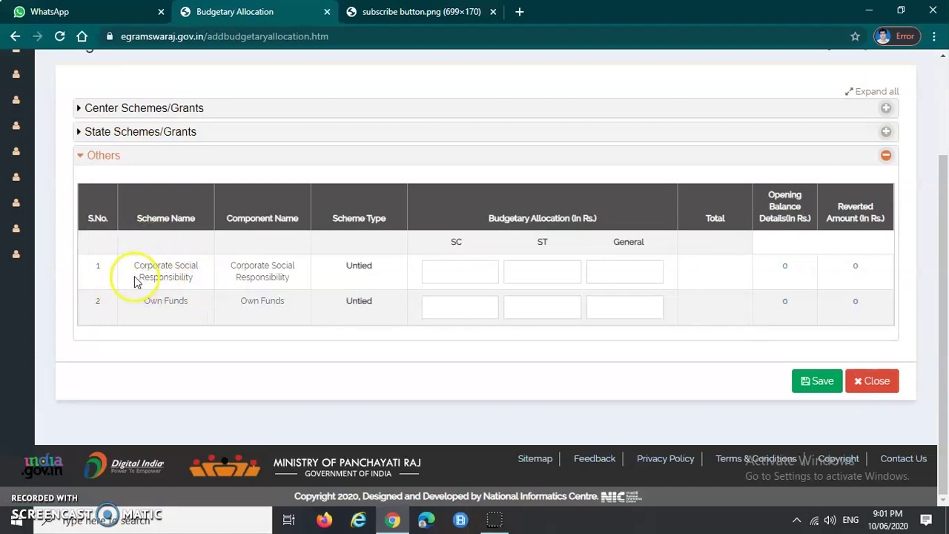
click(451, 272)
click(536, 273)
click(626, 272)
click(458, 274)
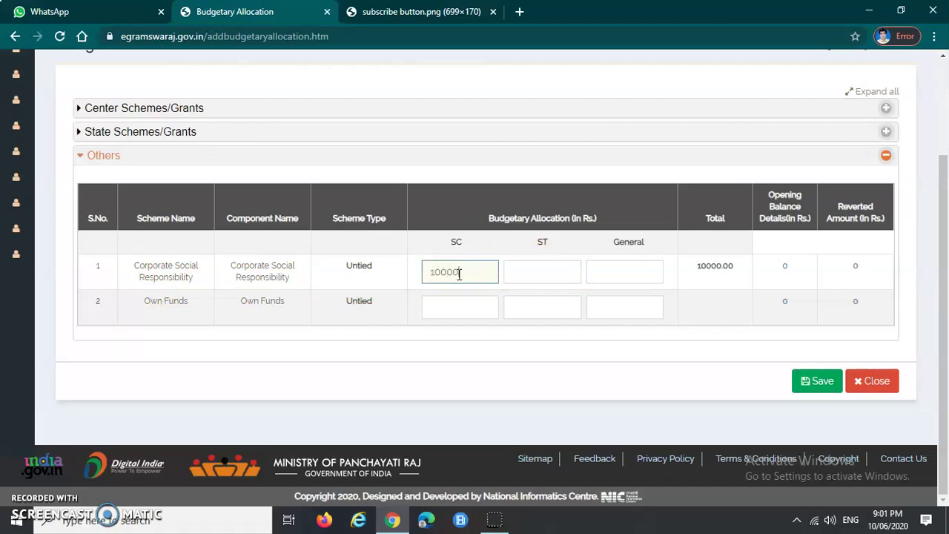
key(Tab)
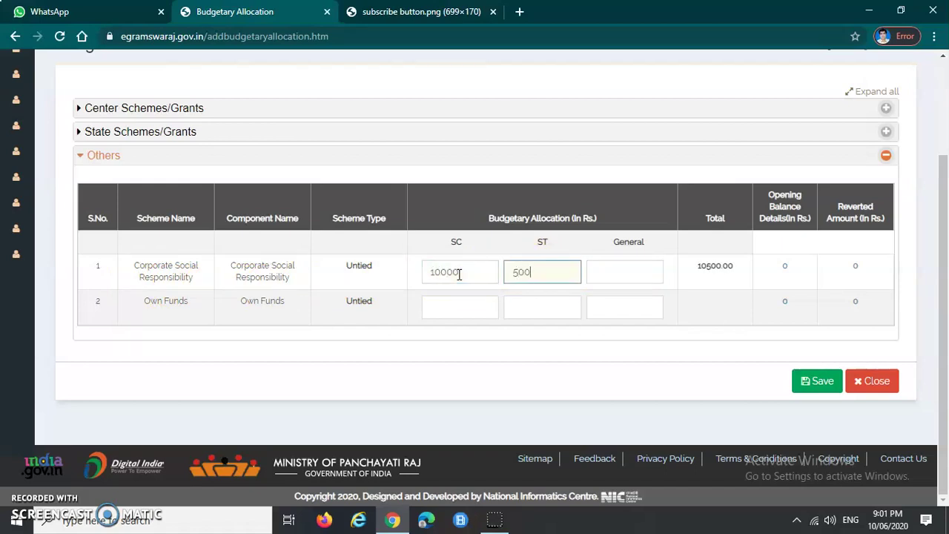
key(Tab)
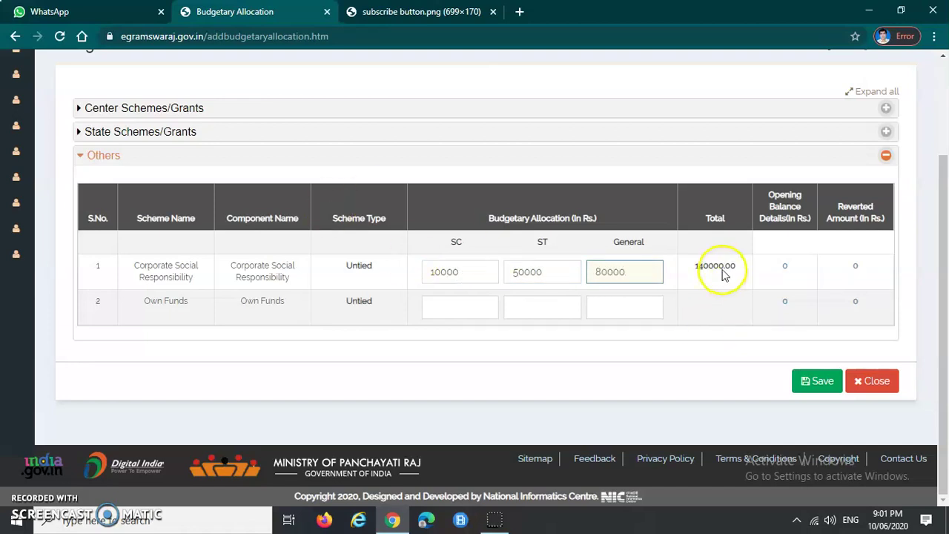
Set the Own Funds allocation to 500000 for SC, 60000 for ST and 40000 for General, and review the entered amounts
drag(143, 306, 292, 306)
click(289, 322)
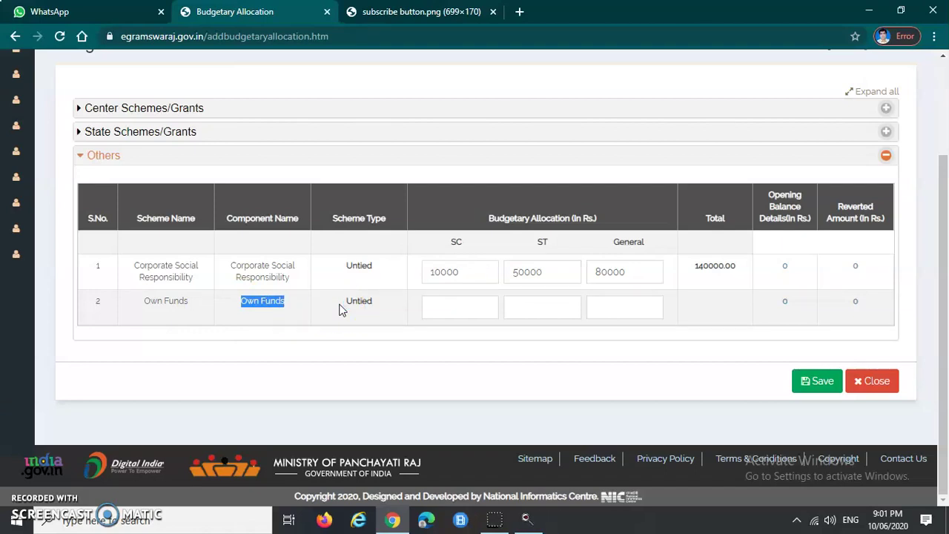
click(380, 310)
click(342, 314)
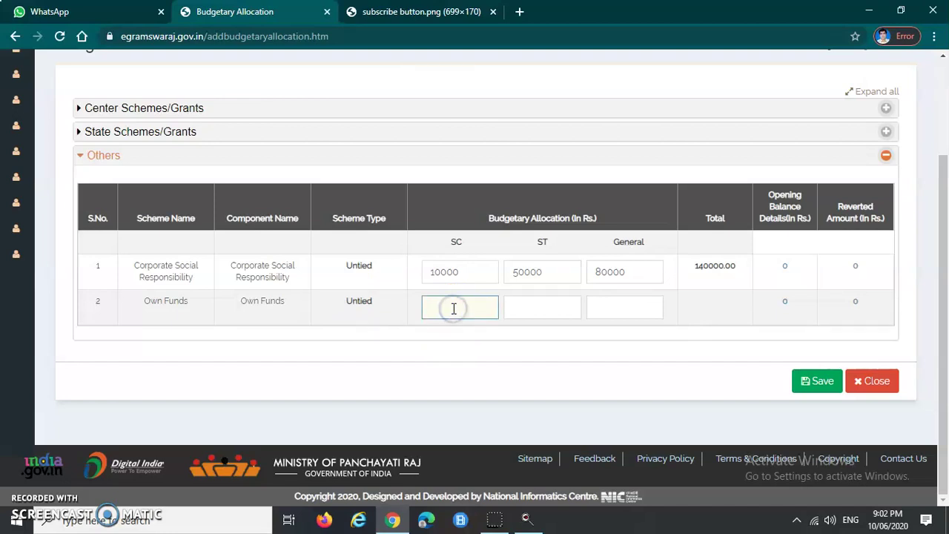
key(Tab)
text(6)
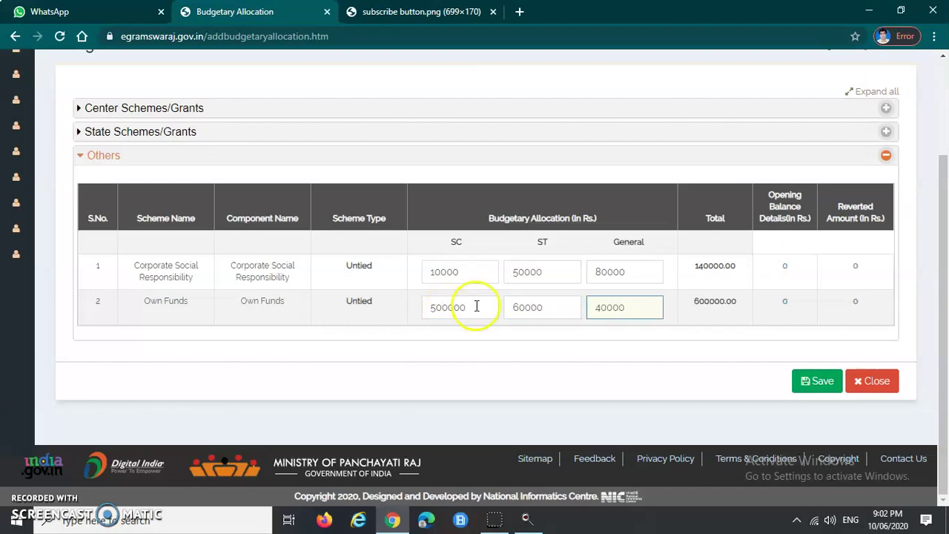
click(455, 241)
click(455, 307)
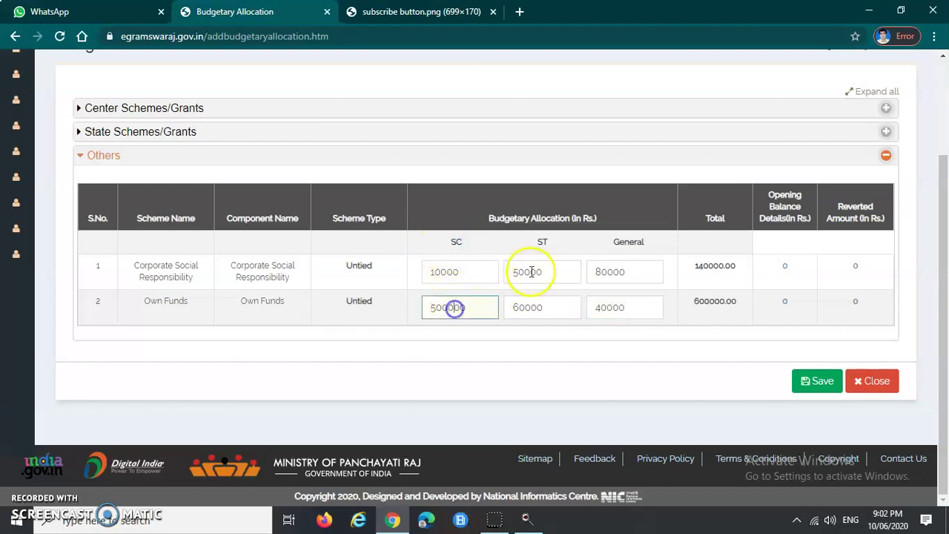
double_click(627, 310)
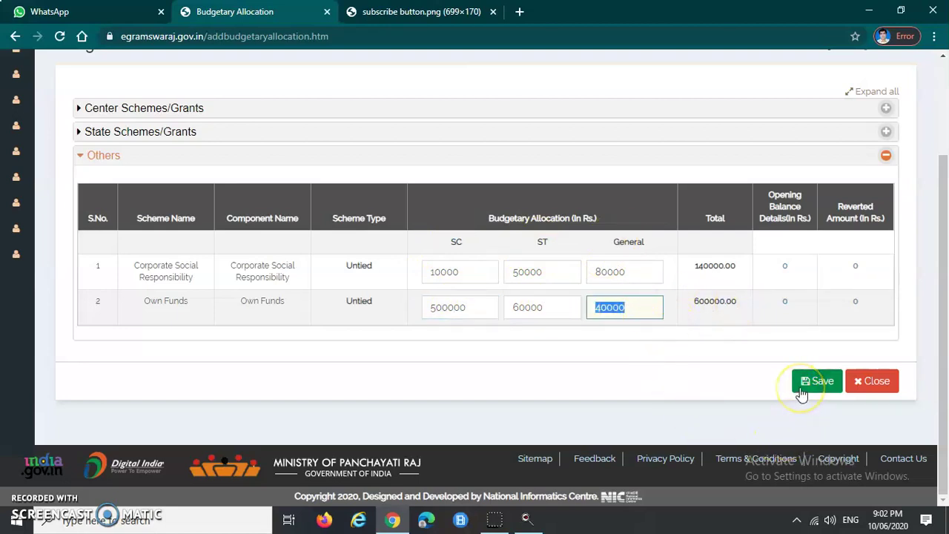
Look through the Center Schemes/Grants, State Schemes/Grants and Others sections in turn, ending with Others expanded
scroll(282, 322, up, 2)
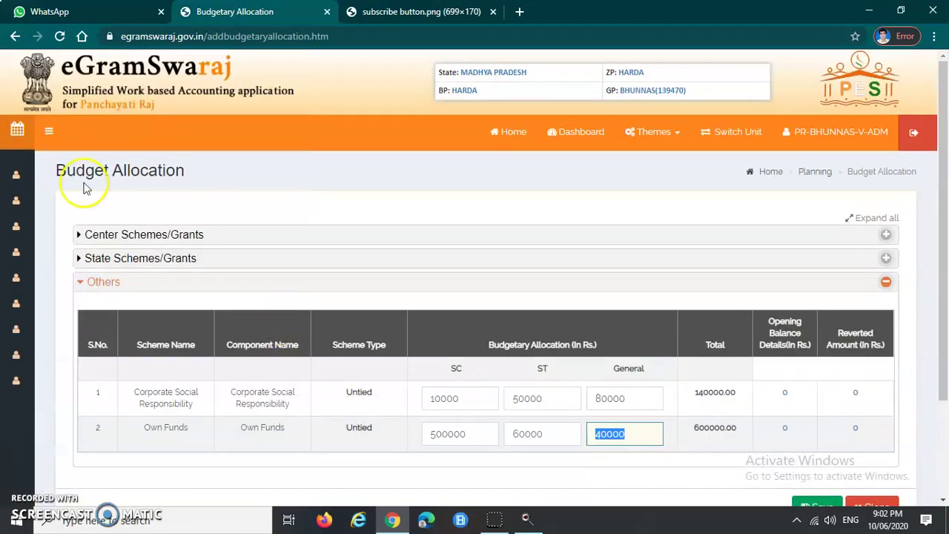
click(88, 289)
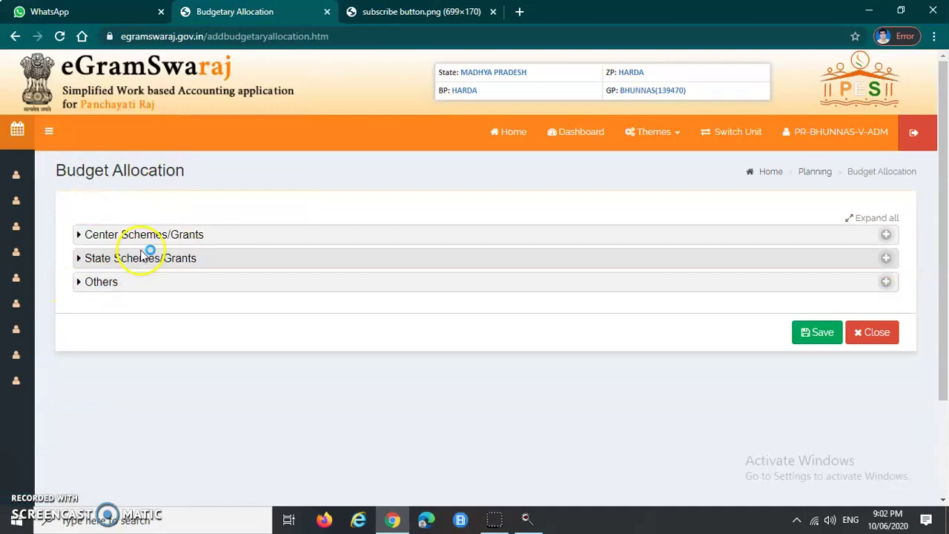
click(179, 236)
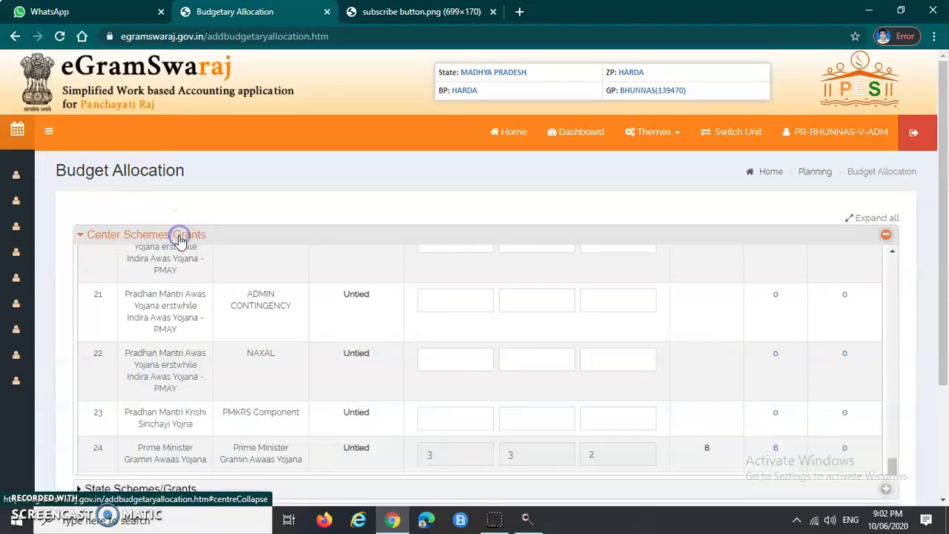
click(180, 237)
click(95, 259)
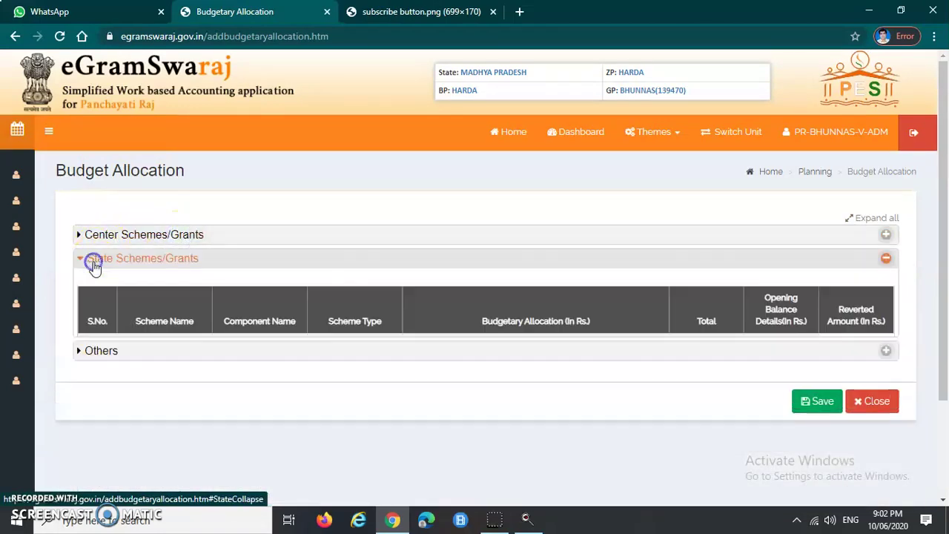
click(92, 260)
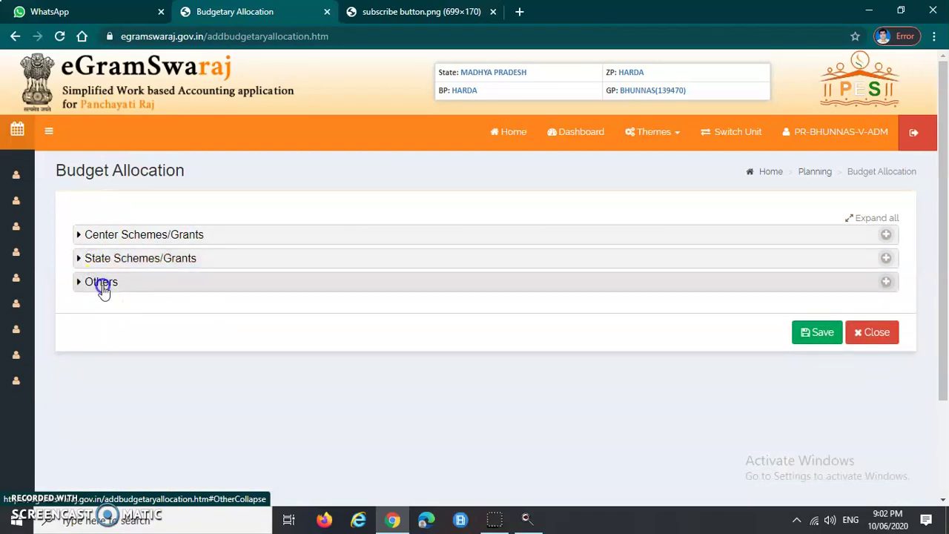
click(102, 286)
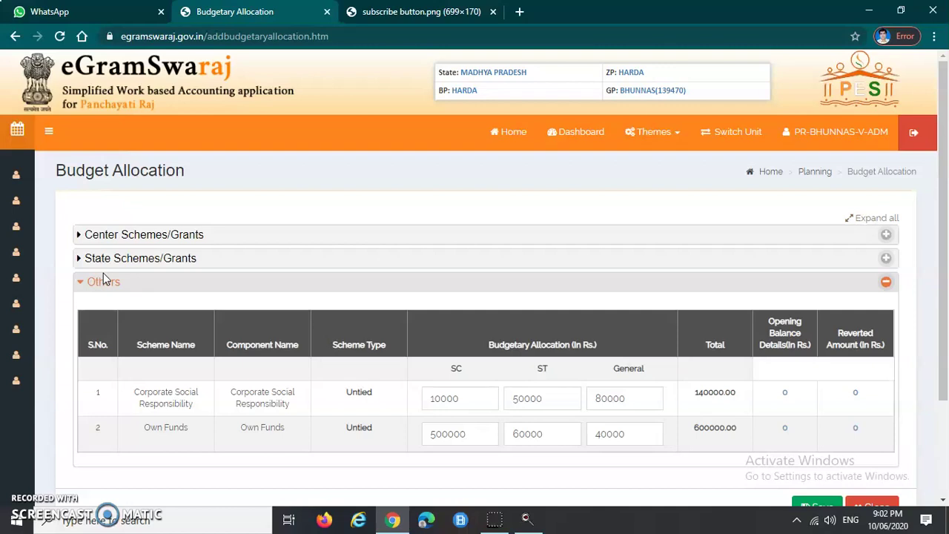
Expand Center Schemes/Grants and examine the Central Finance Commission Grant's Basic Grant row near the start of the list
click(195, 235)
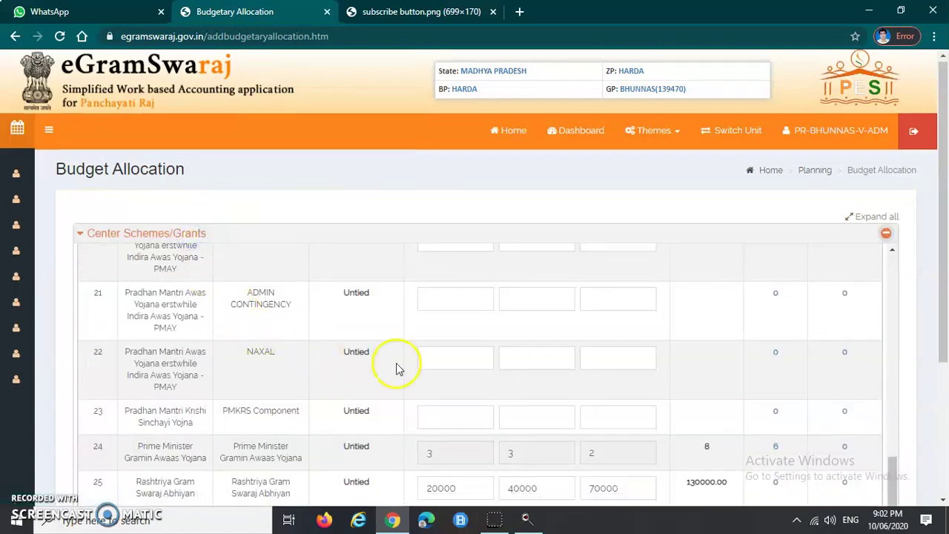
scroll(396, 369, down, 1)
scroll(404, 374, up, 9)
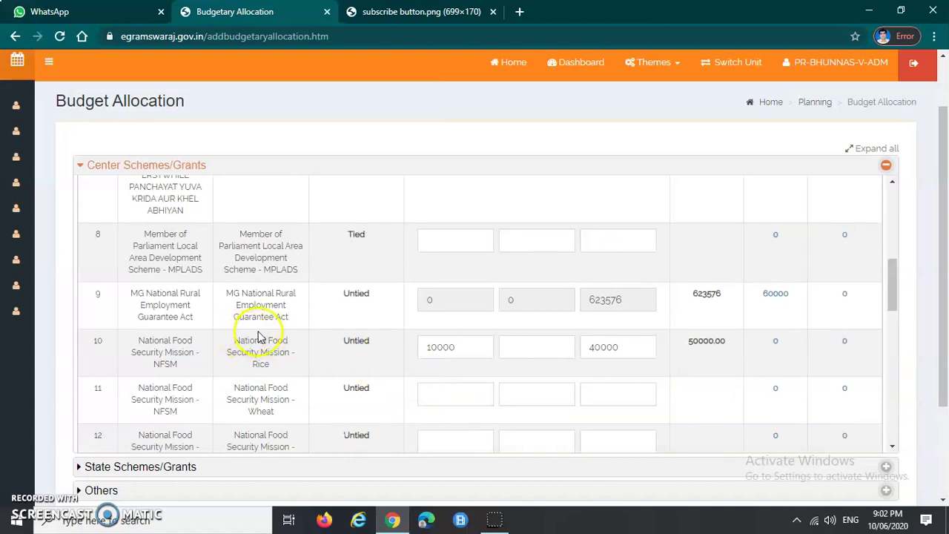
scroll(260, 337, up, 5)
drag(133, 323, 744, 329)
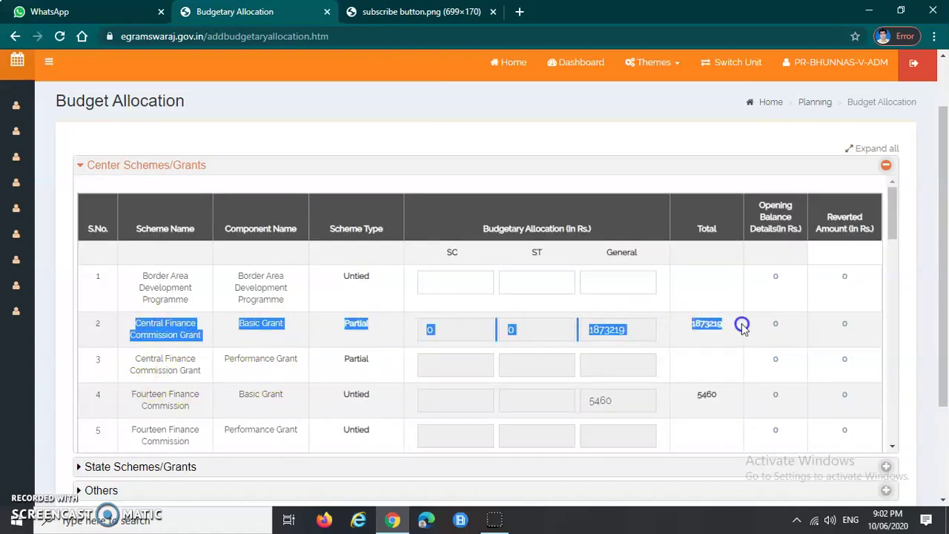
click(743, 331)
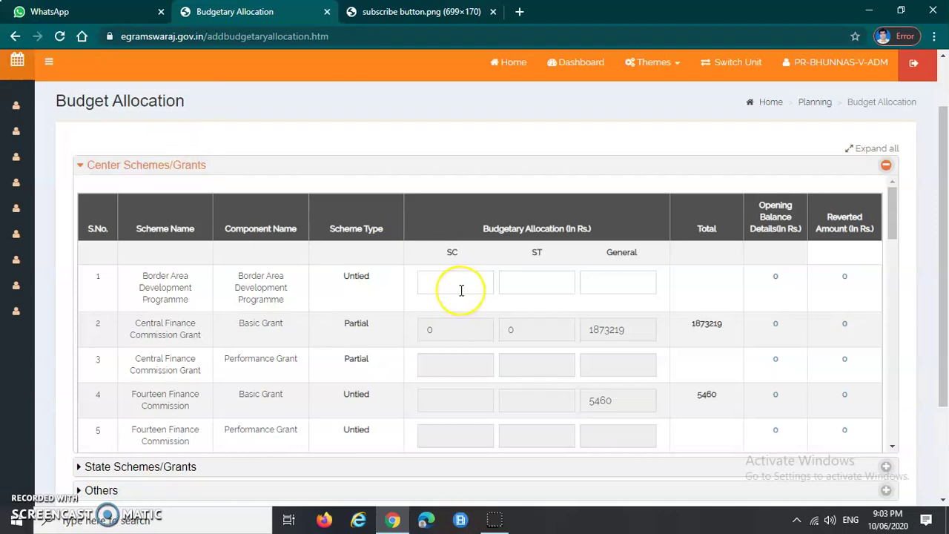
drag(134, 327, 200, 335)
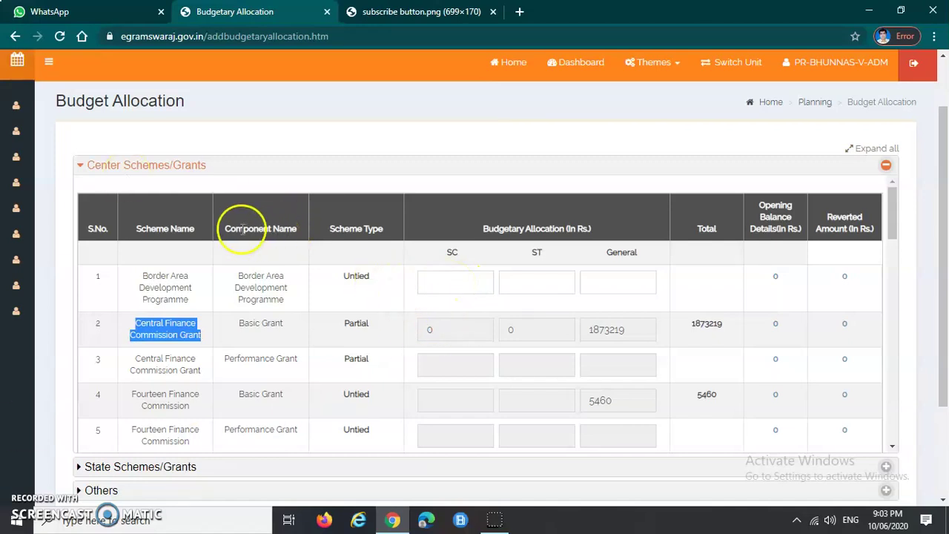
Collapse Center Schemes/Grants and return to the portal's home page
click(100, 171)
scroll(362, 324, up, 1)
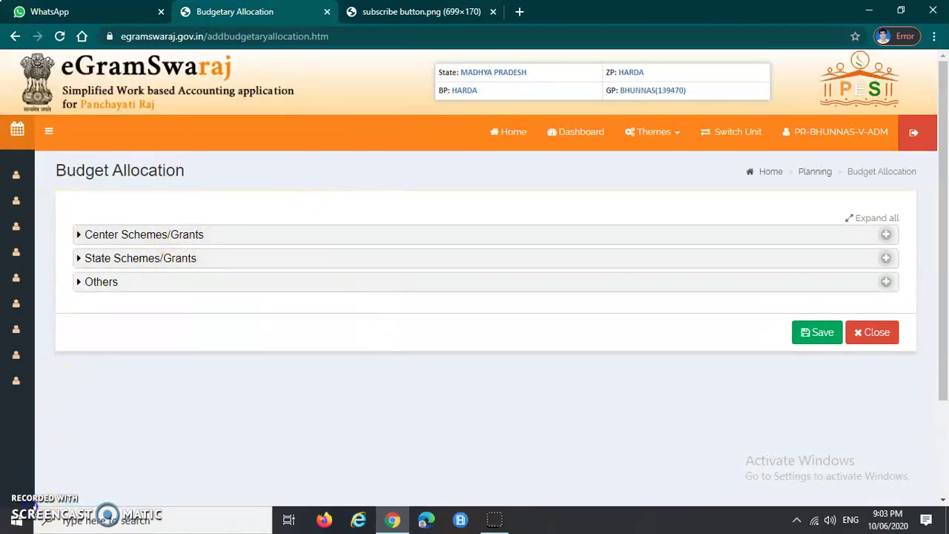
click(509, 138)
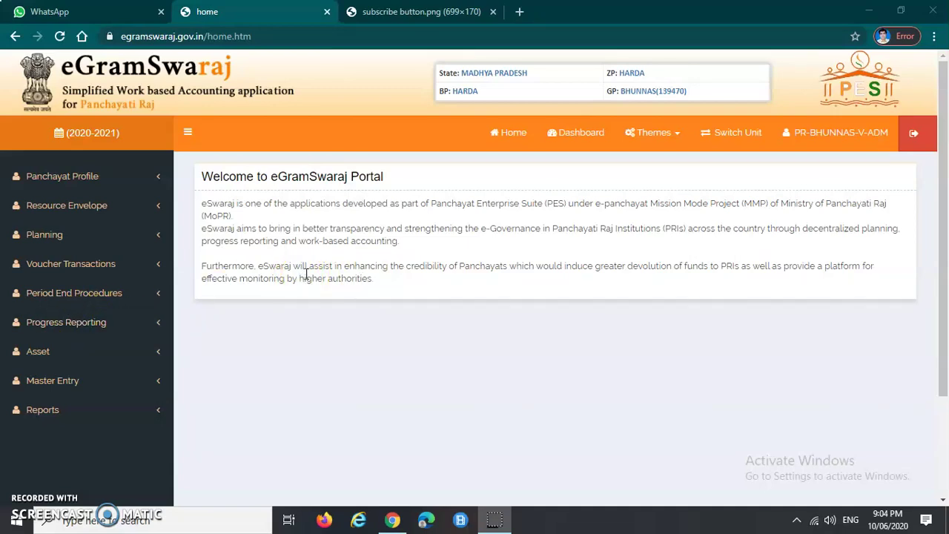
click(390, 12)
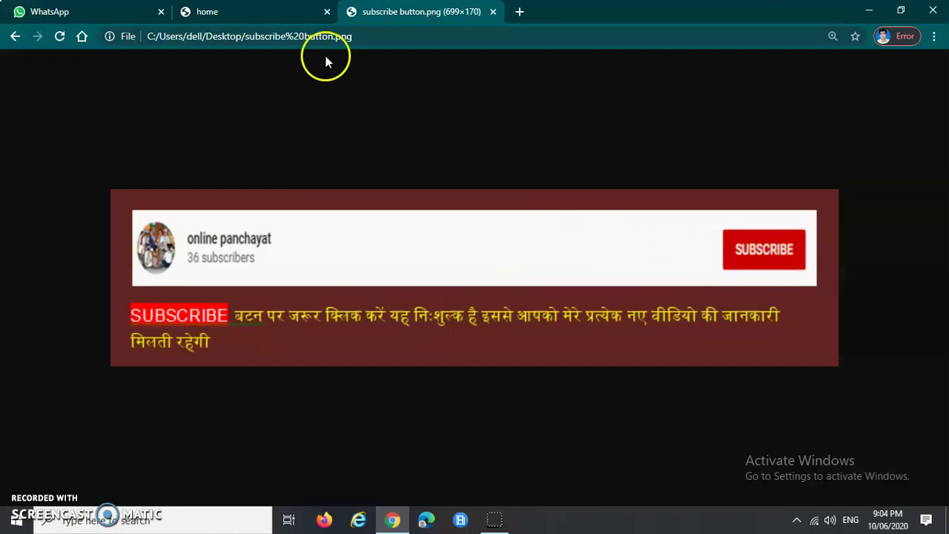
click(254, 11)
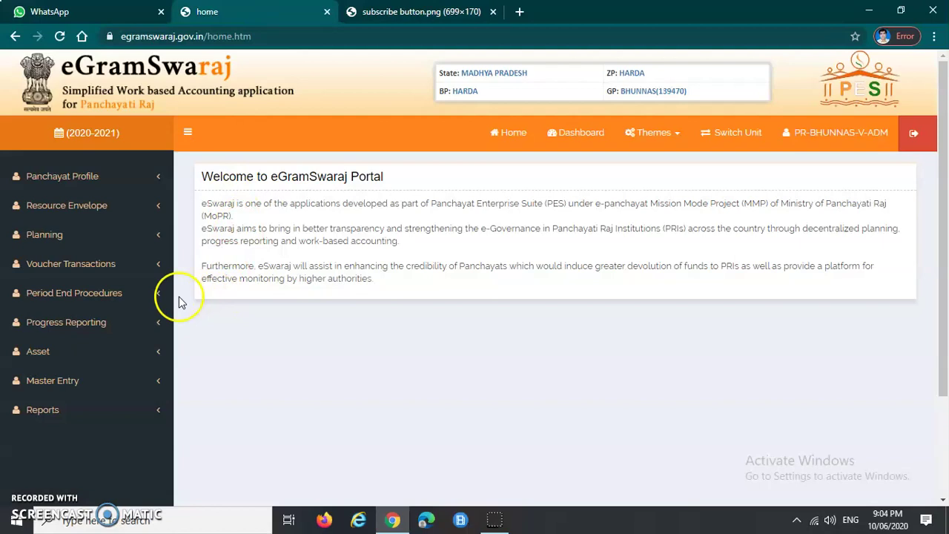
scroll(179, 296, down, 1)
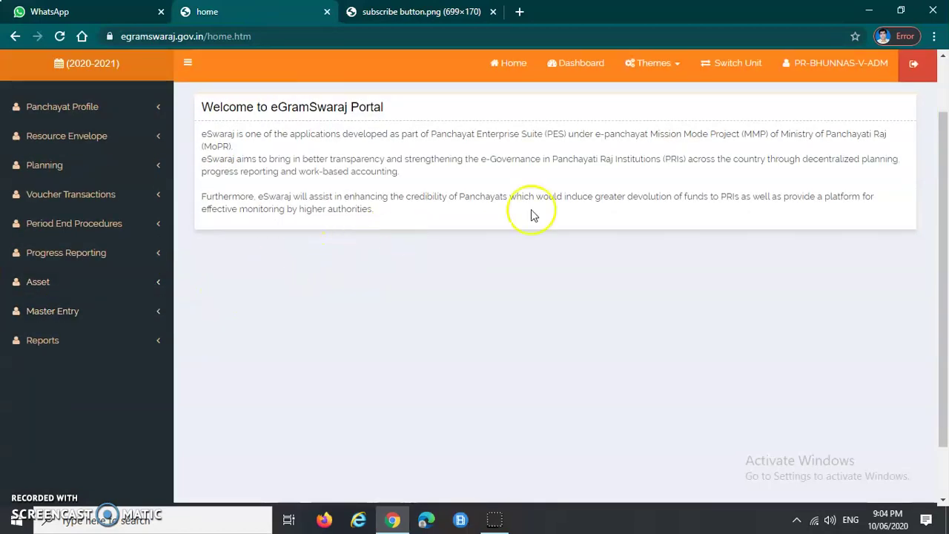
scroll(272, 278, down, 1)
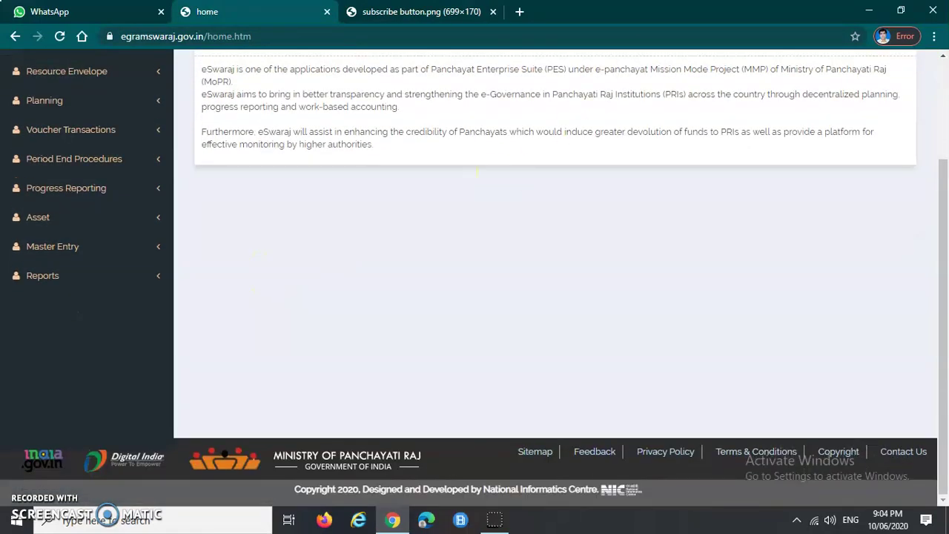
scroll(487, 232, up, 2)
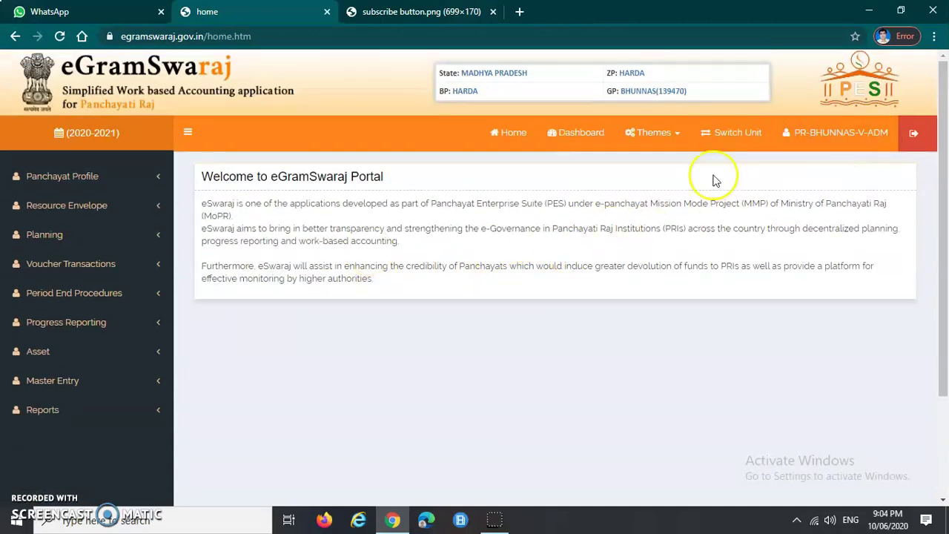
scroll(320, 271, down, 2)
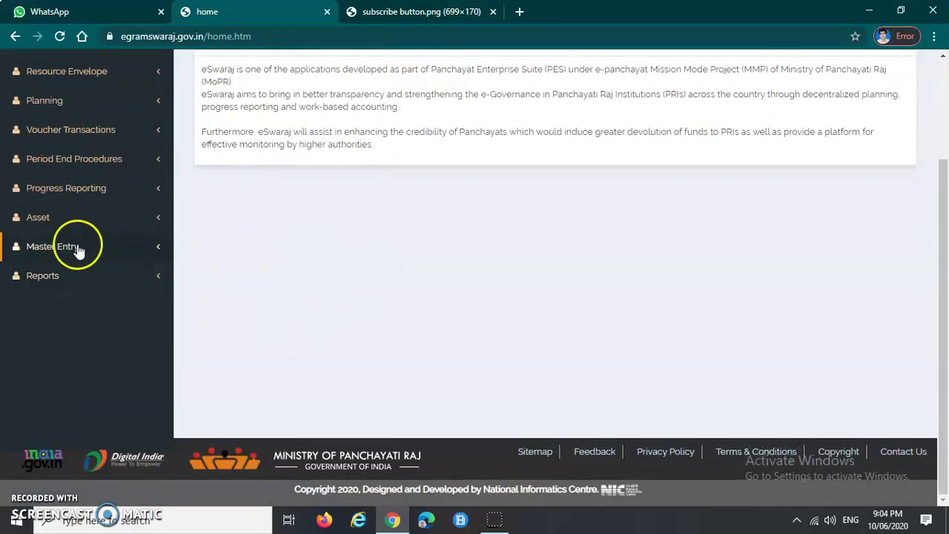
scroll(78, 252, up, 1)
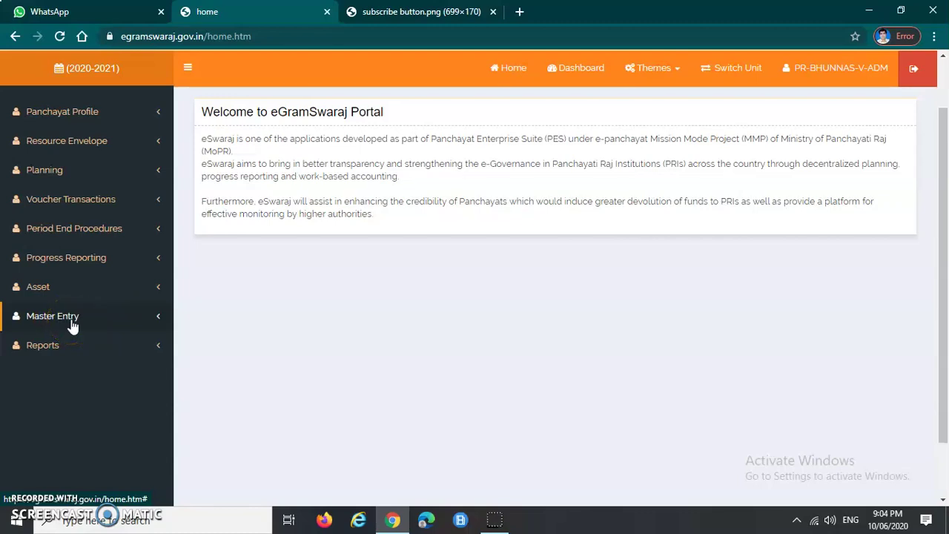
Open the form for adding an opening balance entry under Master Entry
click(71, 322)
scroll(74, 324, down, 1)
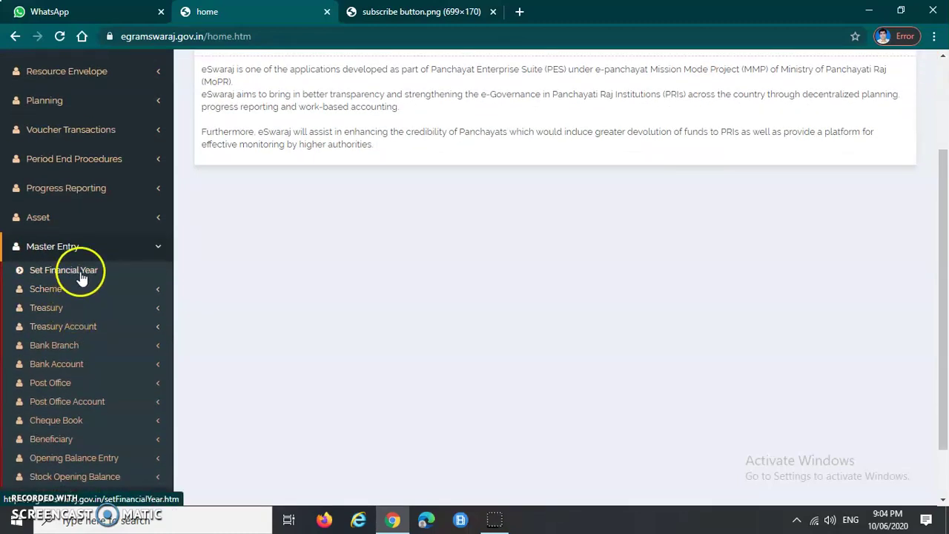
scroll(81, 276, down, 1)
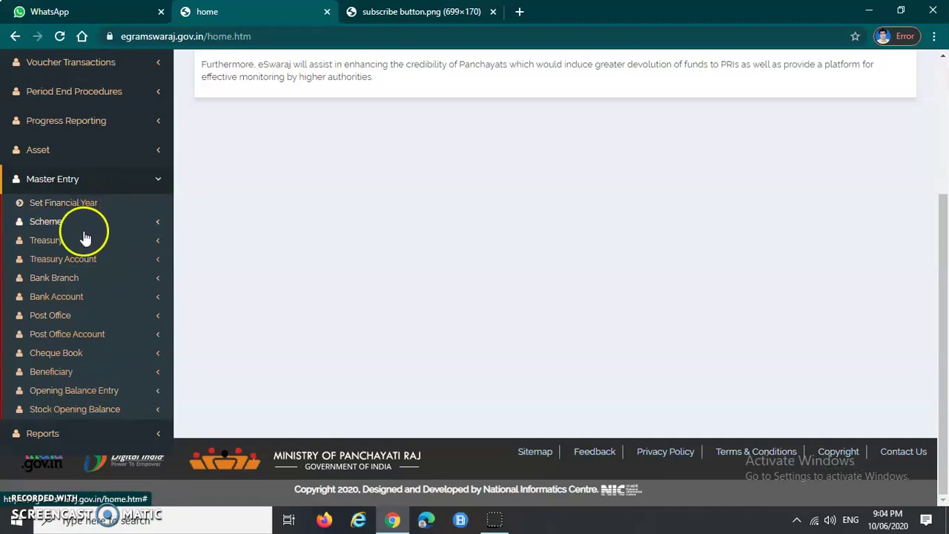
click(43, 225)
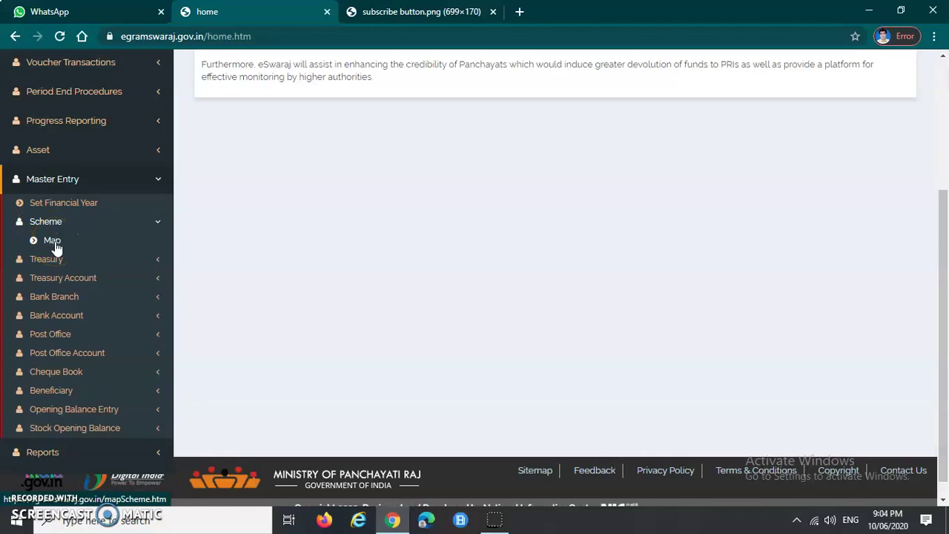
click(46, 229)
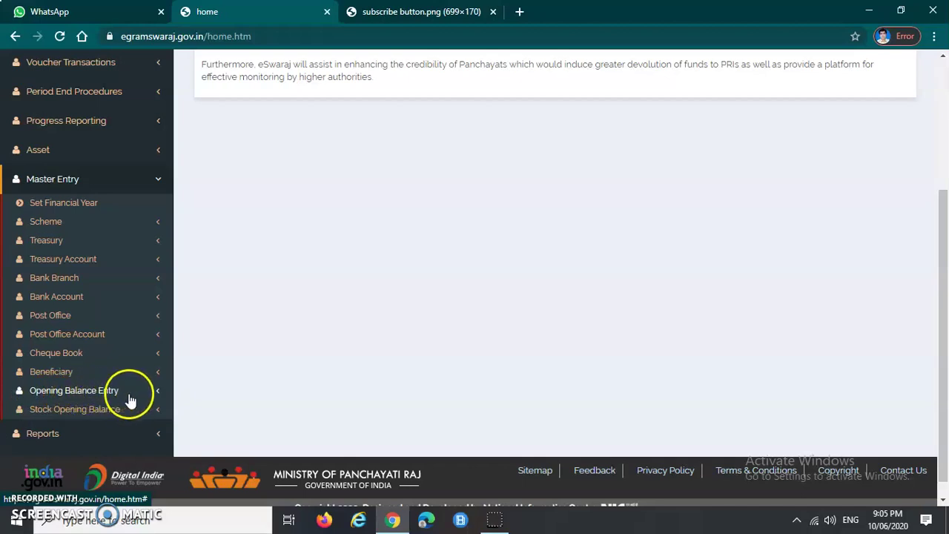
click(83, 398)
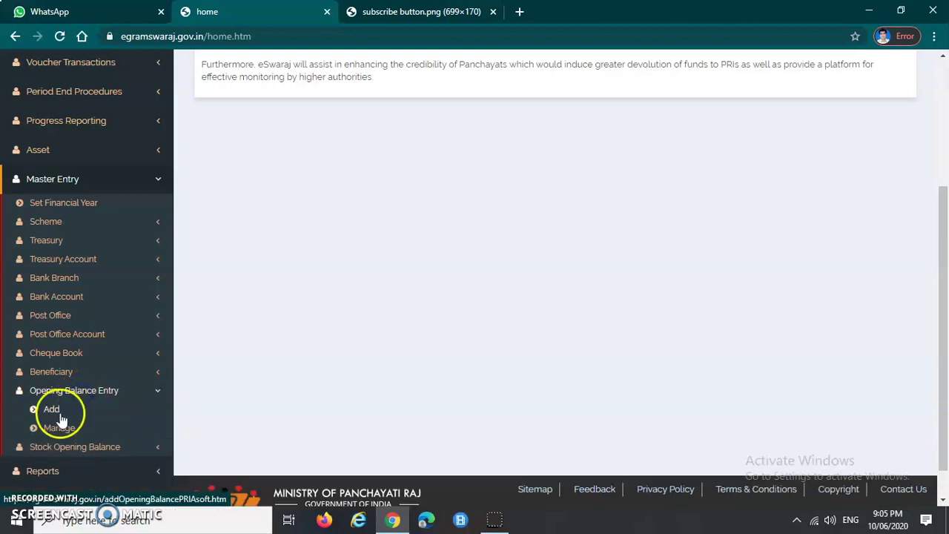
scroll(61, 422, down, 1)
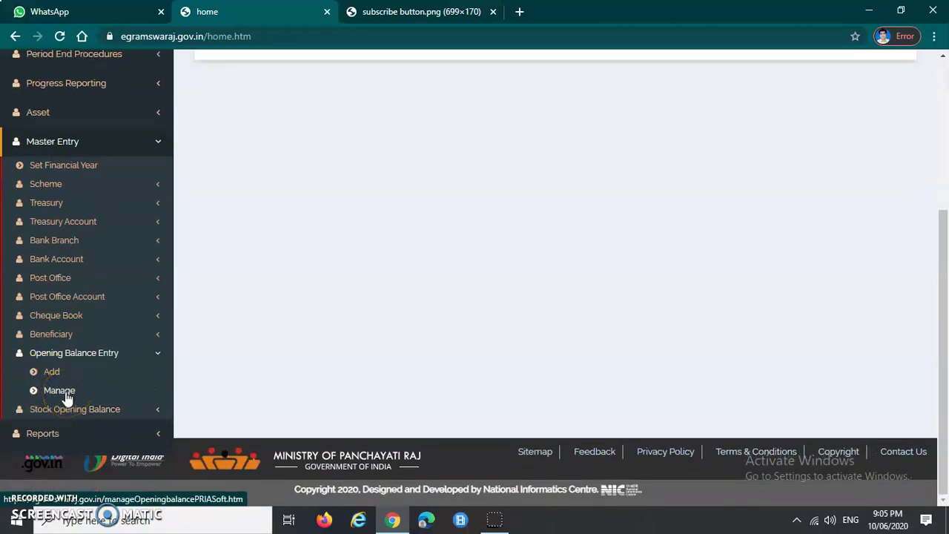
click(52, 372)
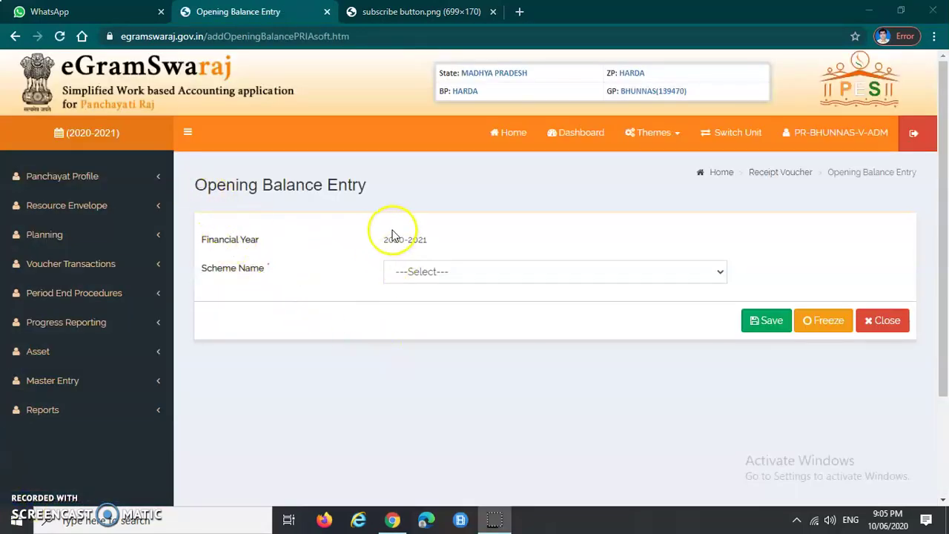
Examine the Opening Balance Entry form's financial year and look through the full list of scheme names
drag(195, 186, 365, 170)
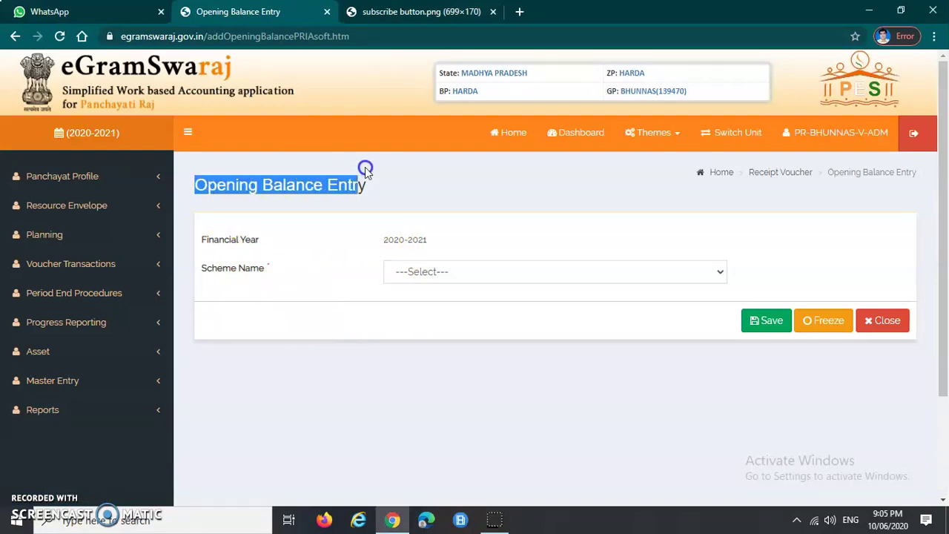
click(407, 190)
drag(202, 239, 311, 247)
drag(383, 241, 432, 246)
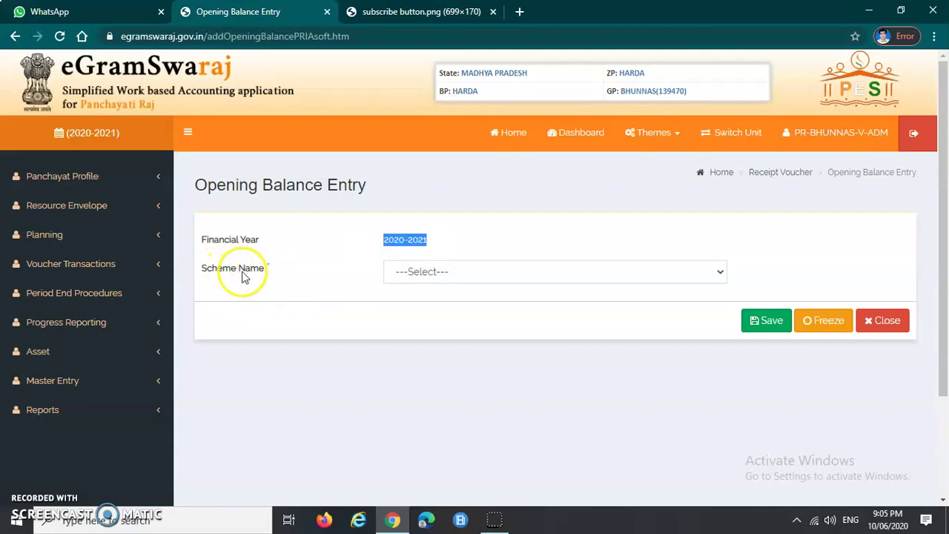
click(452, 301)
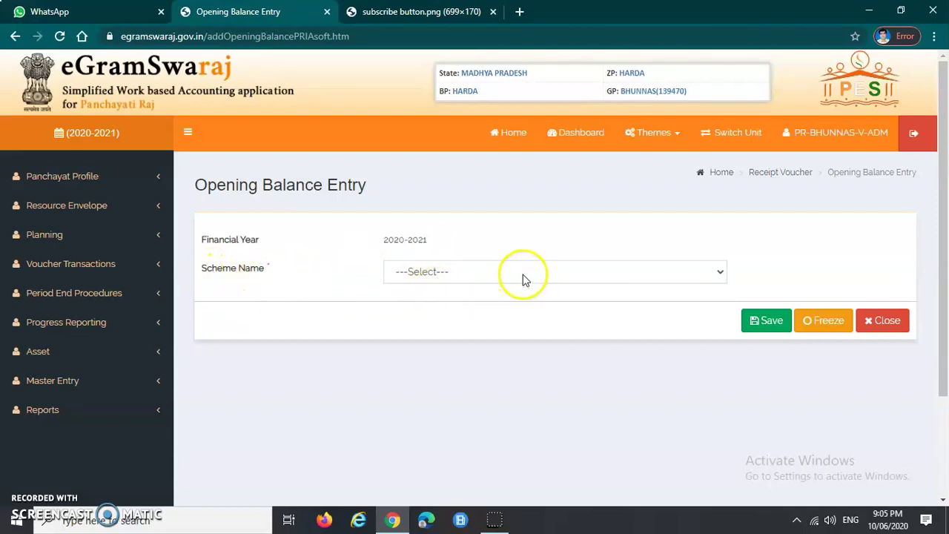
click(523, 274)
scroll(491, 260, down, 1)
scroll(373, 233, up, 1)
scroll(311, 169, down, 3)
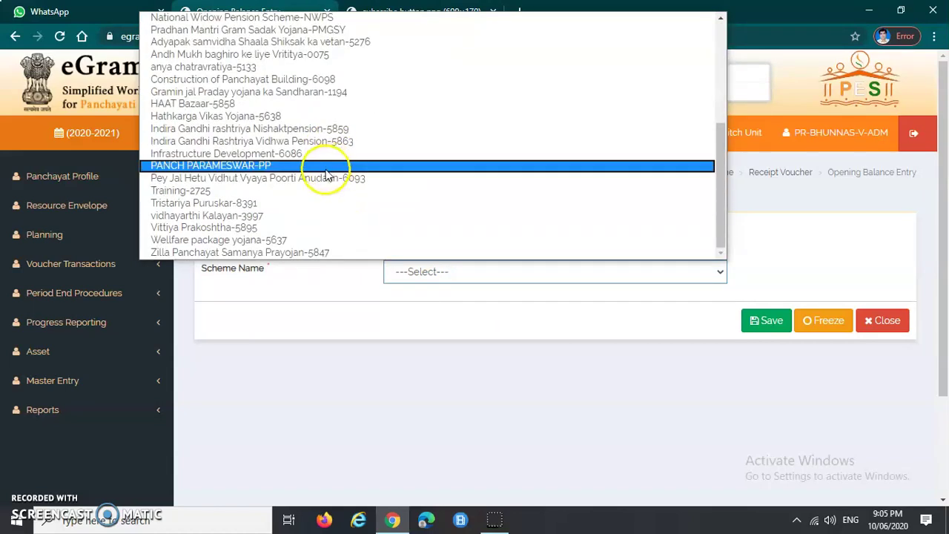
scroll(325, 177, up, 3)
scroll(326, 178, down, 3)
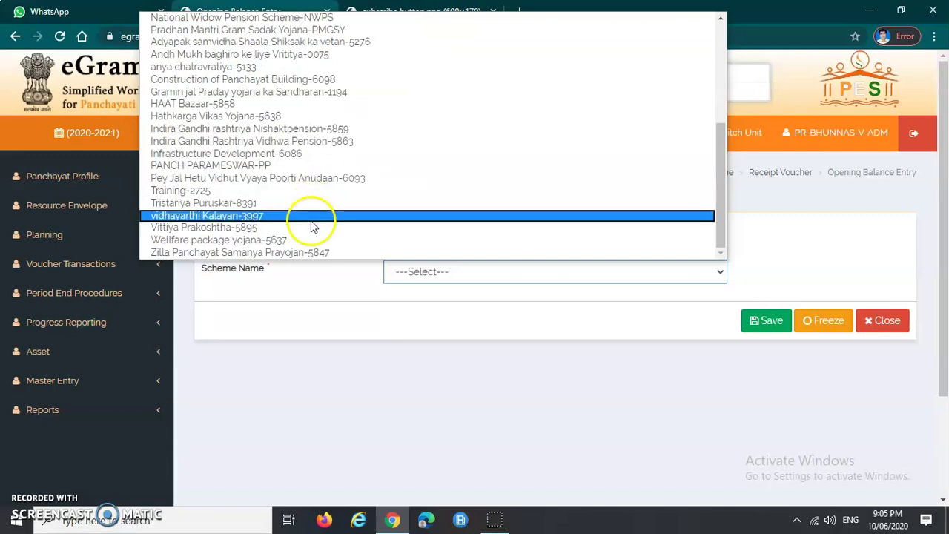
scroll(315, 252, up, 3)
scroll(318, 245, down, 1)
click(312, 284)
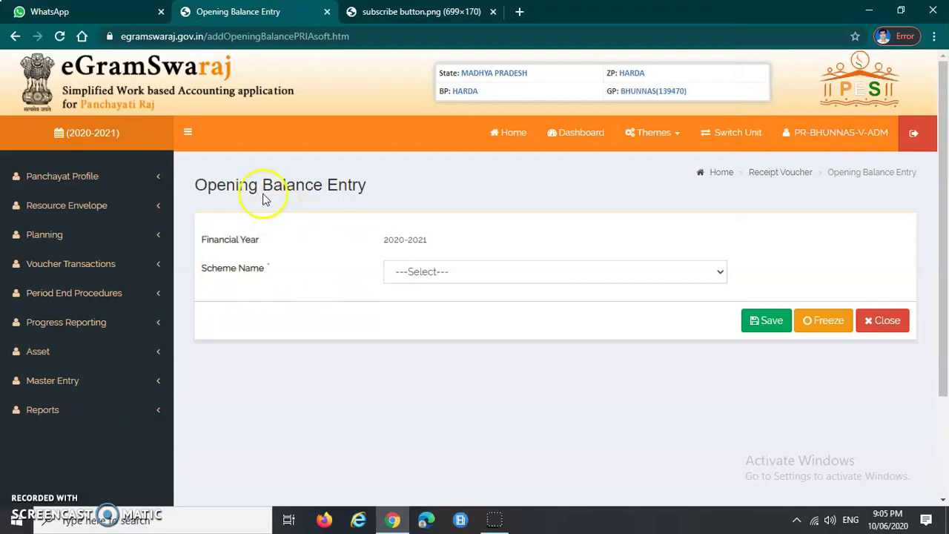
click(452, 272)
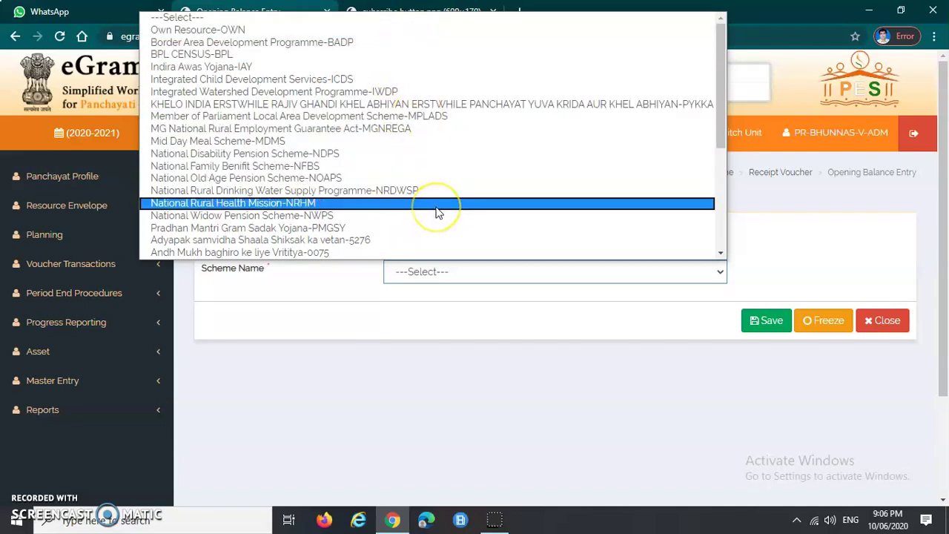
scroll(437, 212, down, 3)
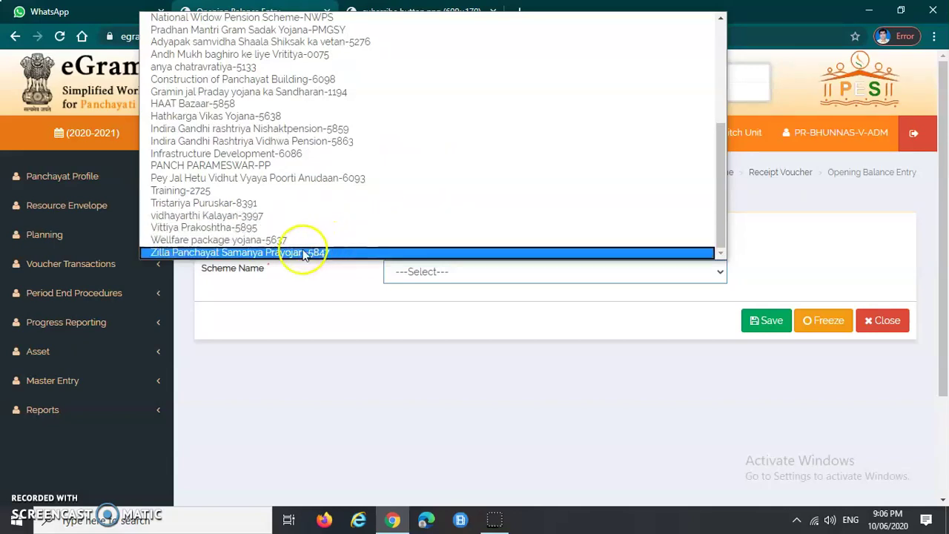
scroll(333, 245, up, 7)
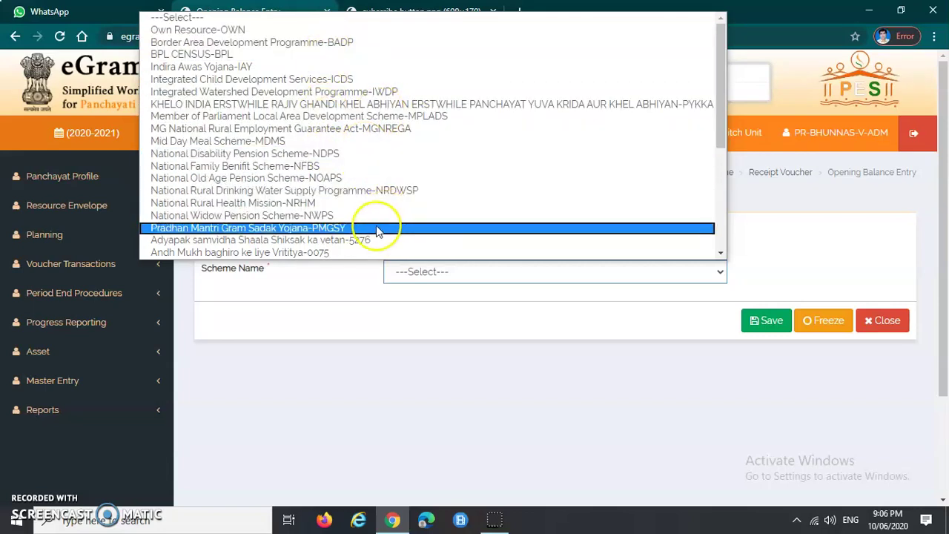
click(344, 302)
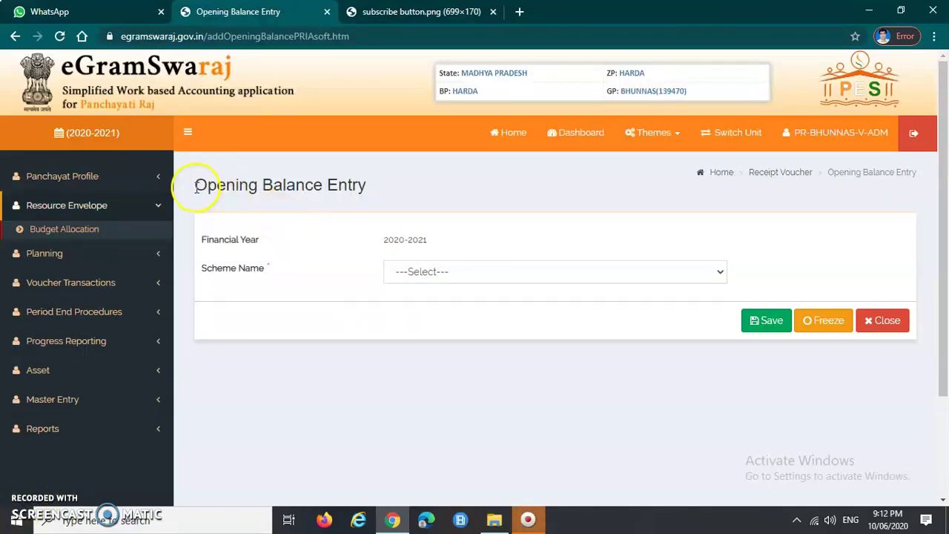
drag(196, 188, 375, 193)
click(393, 200)
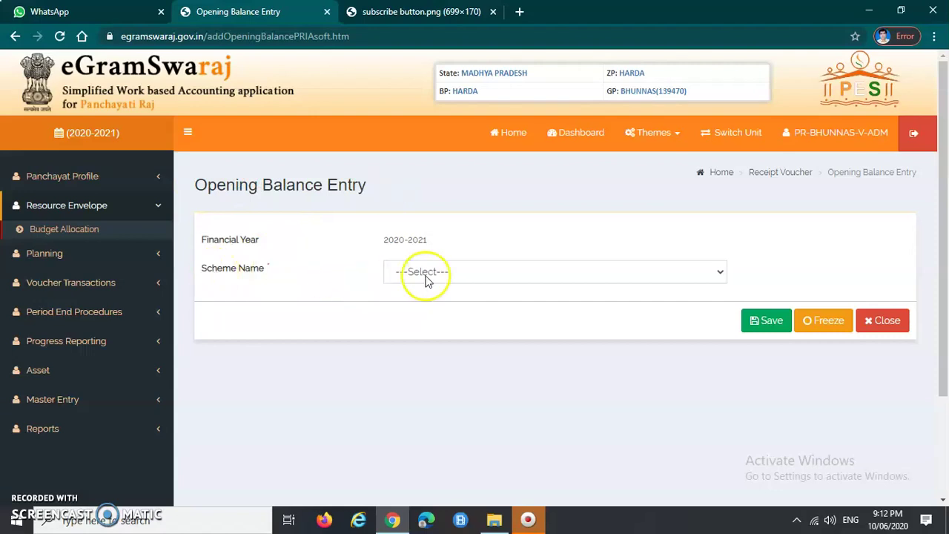
drag(198, 238, 479, 239)
click(239, 292)
drag(199, 269, 328, 294)
click(328, 294)
Look through the available schemes and choose Mid Day Meal Scheme-MDMS as the scheme name
click(494, 276)
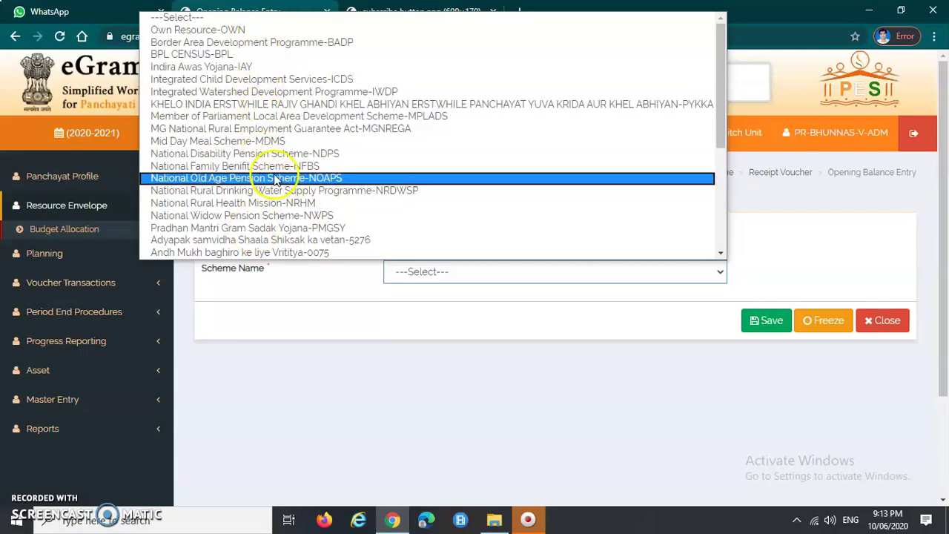
scroll(274, 179, down, 3)
scroll(274, 182, down, 2)
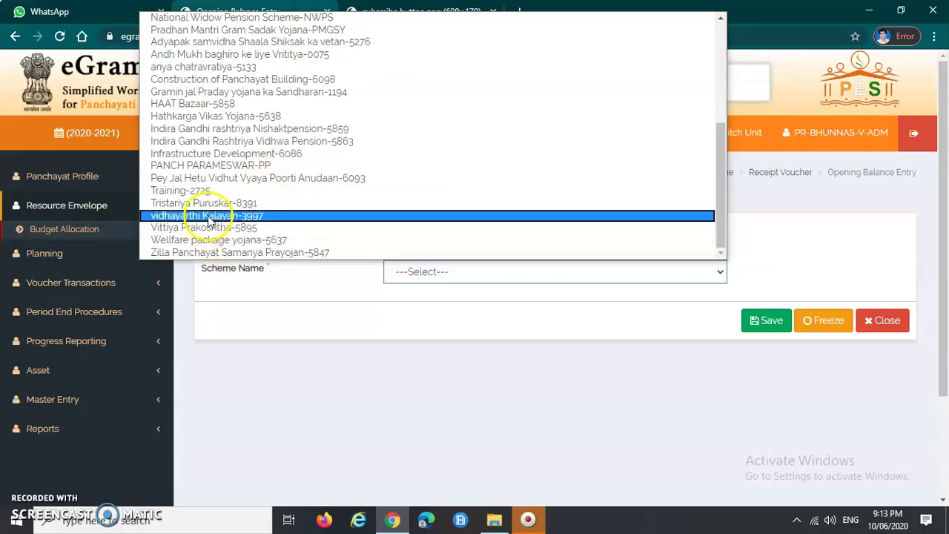
scroll(305, 213, up, 3)
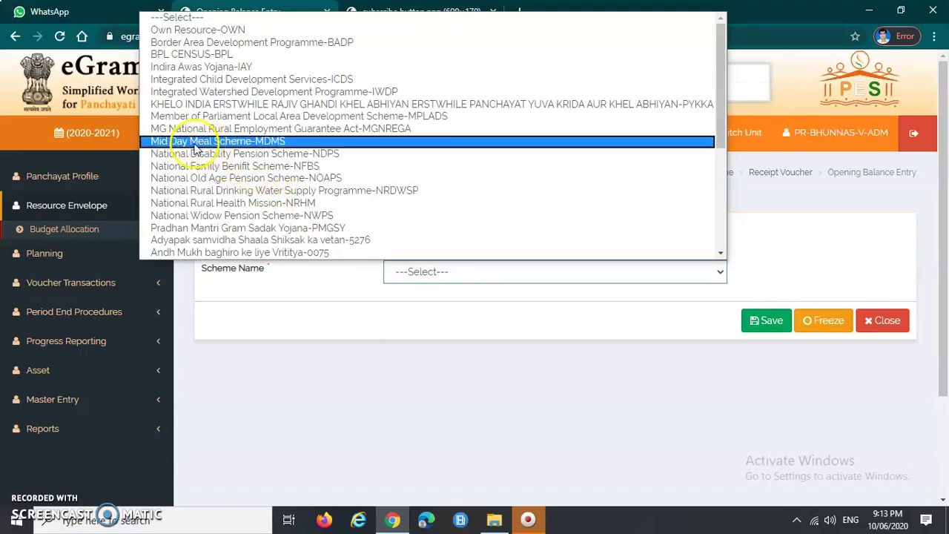
click(284, 145)
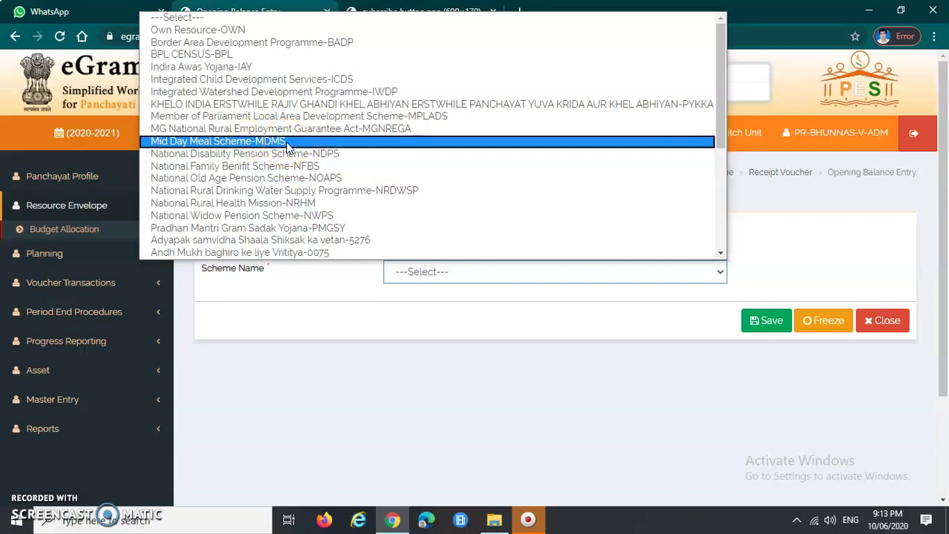
click(286, 142)
Set the component name to Mid Day Meal Scheme so the opening balance table loads
scroll(561, 300, down, 1)
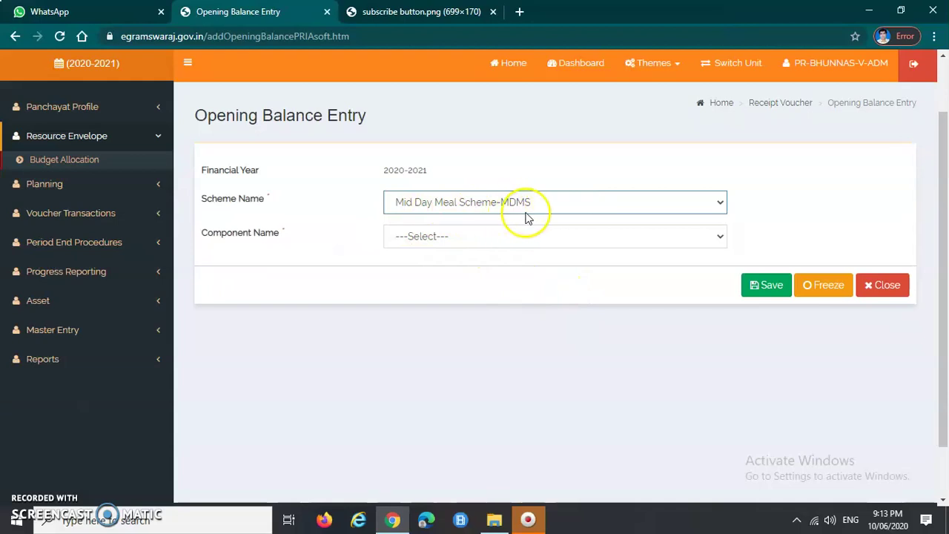
click(204, 236)
click(300, 237)
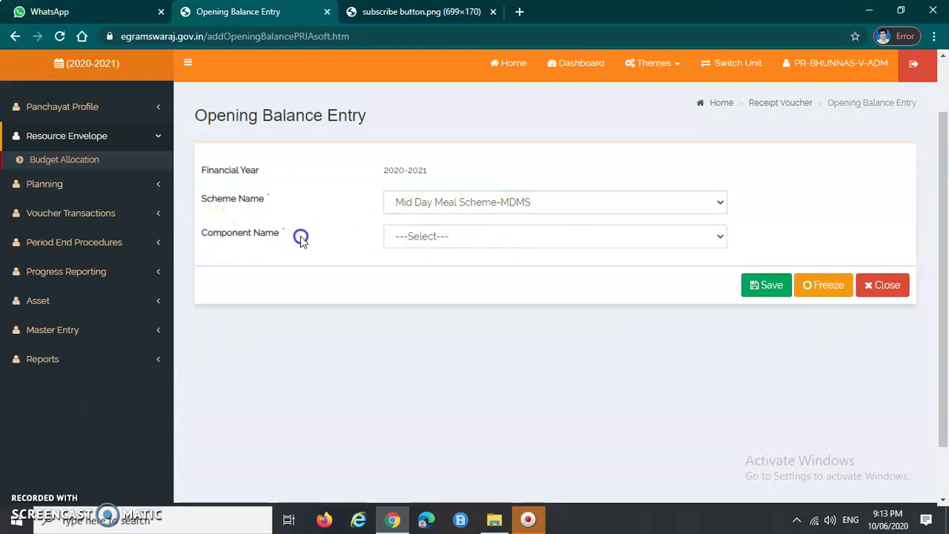
click(465, 237)
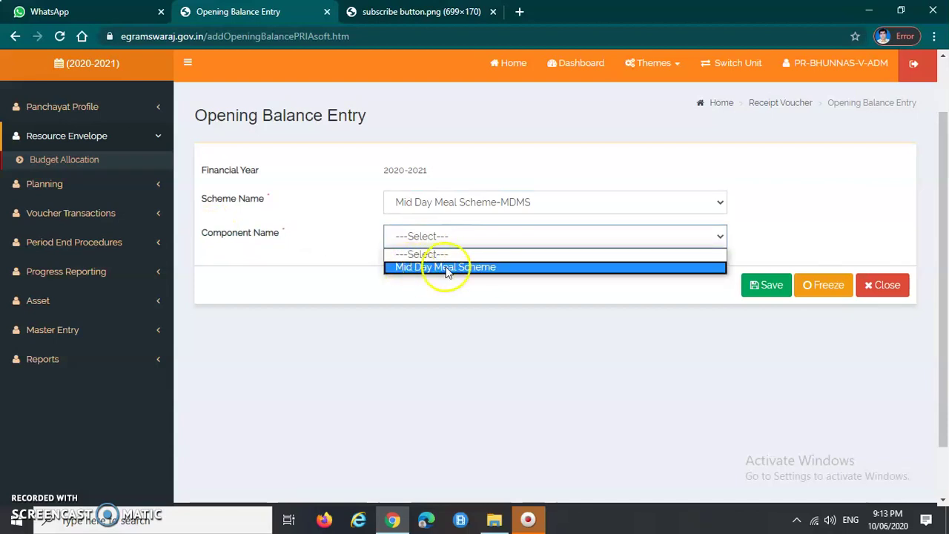
click(470, 270)
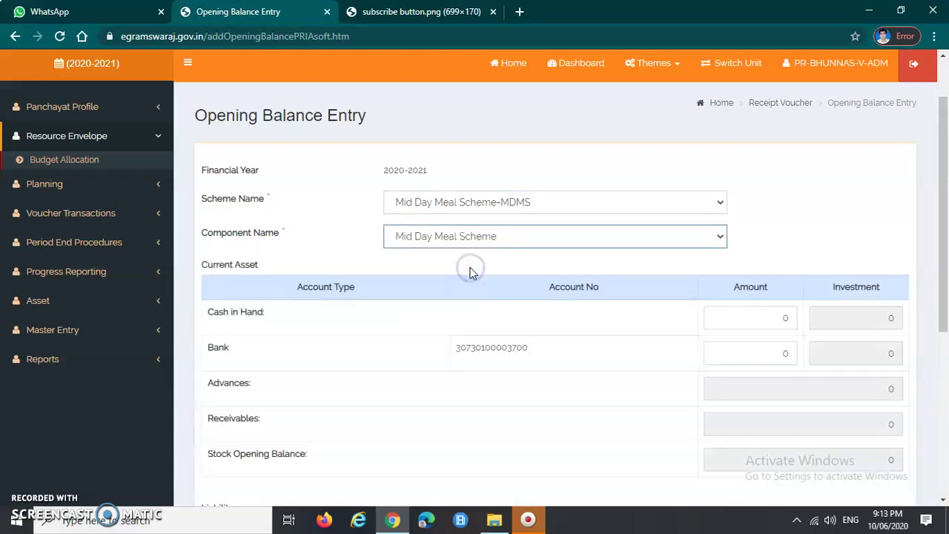
Set the Cash in Hand amount to 4000 under Current Asset
scroll(430, 287, down, 2)
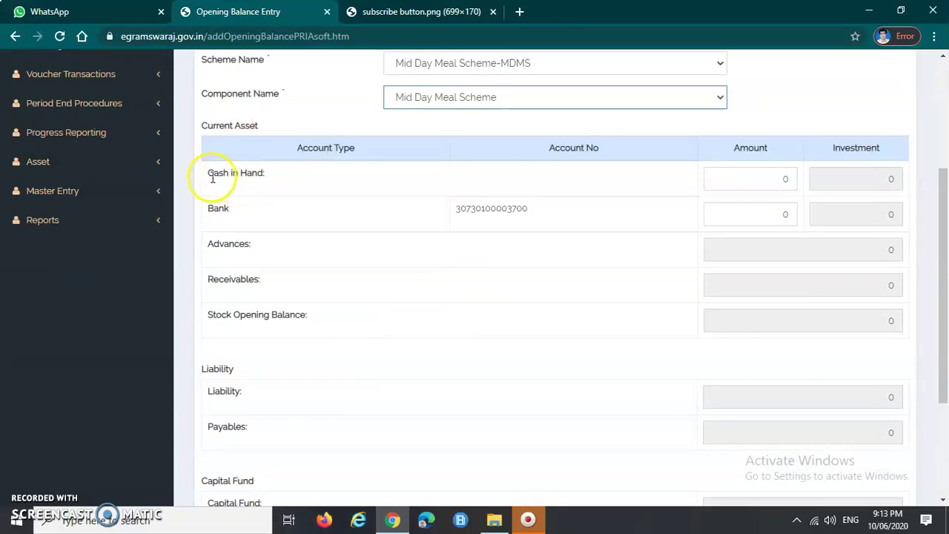
drag(210, 175, 271, 179)
click(271, 179)
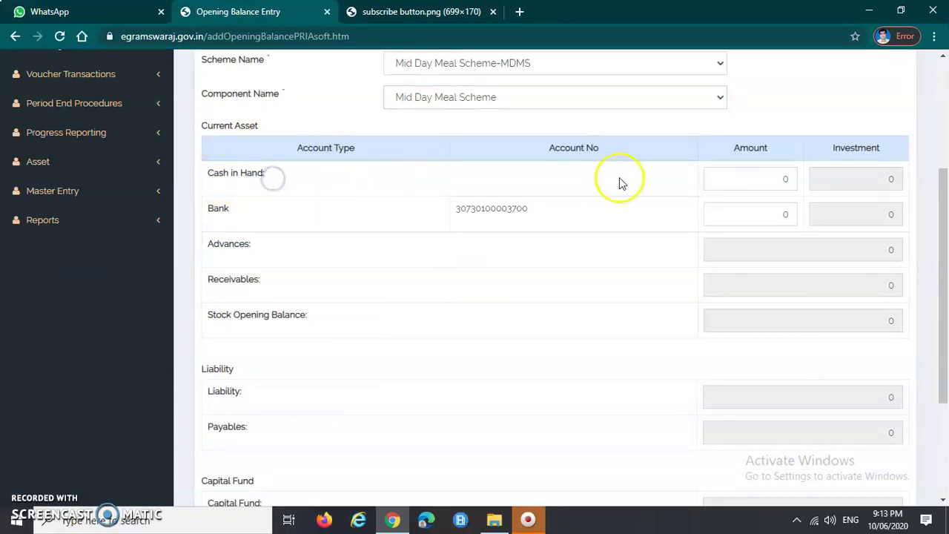
click(780, 179)
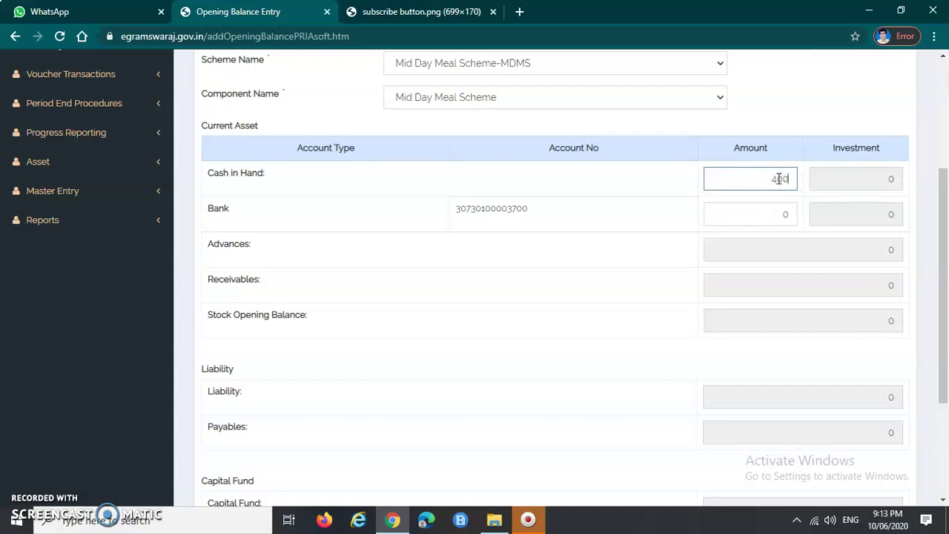
click(428, 243)
Set the Bank account's opening amount to 40000 under Current Asset
click(218, 210)
click(375, 214)
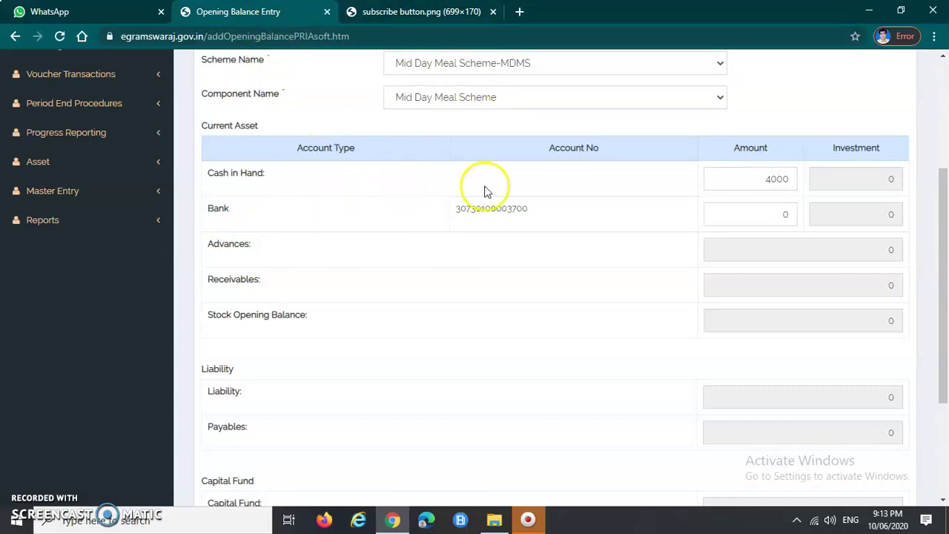
double_click(210, 209)
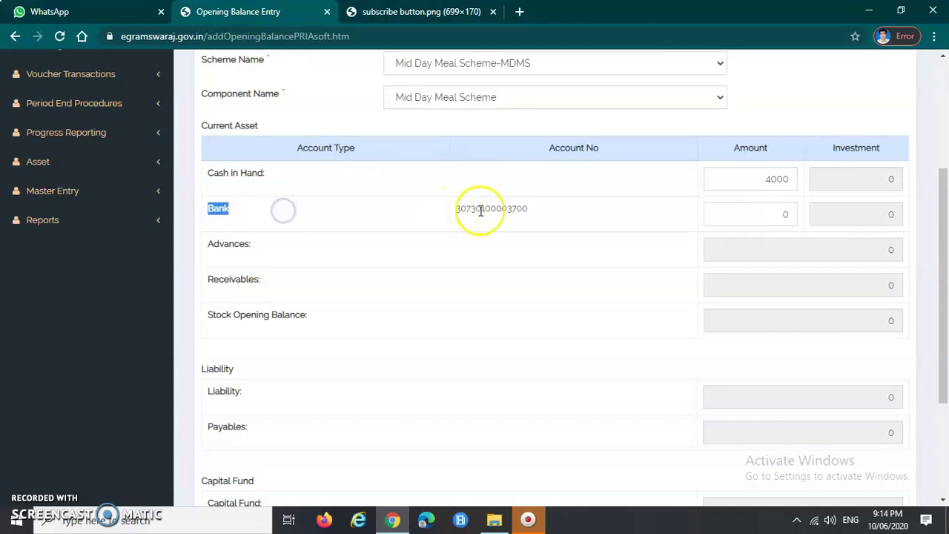
click(771, 215)
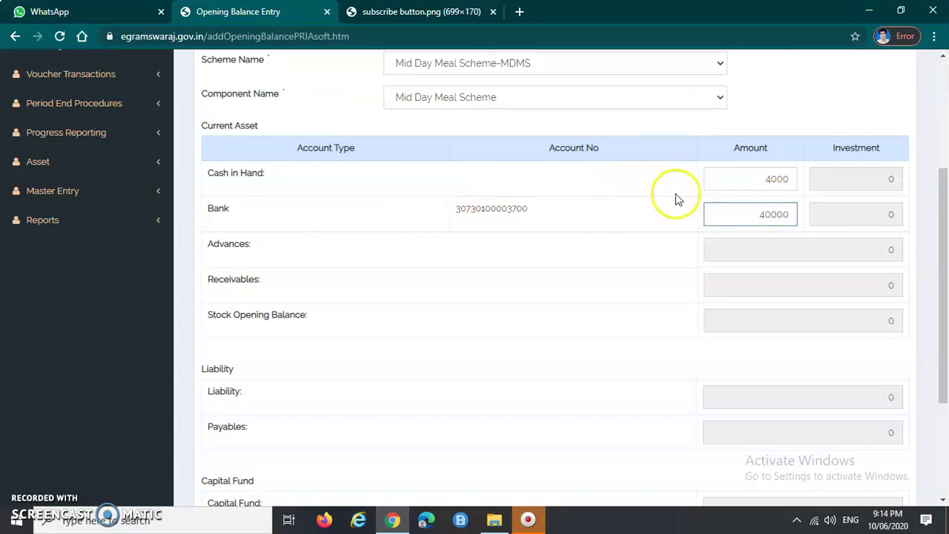
click(759, 215)
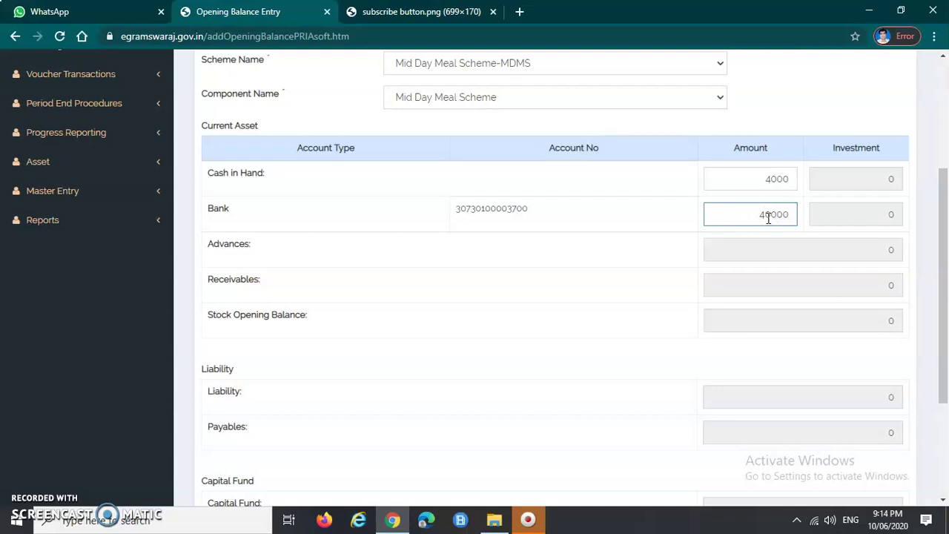
click(764, 215)
click(764, 211)
scroll(223, 192, down, 1)
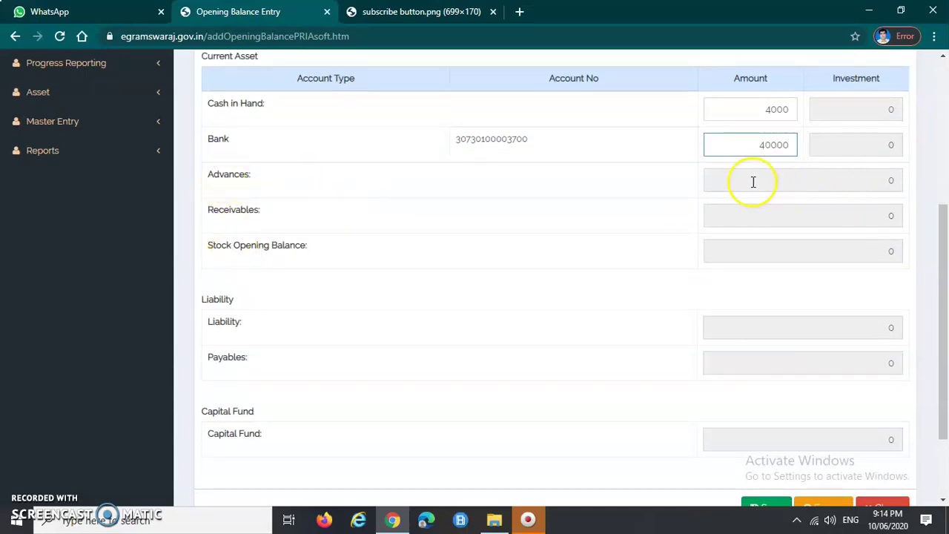
click(795, 179)
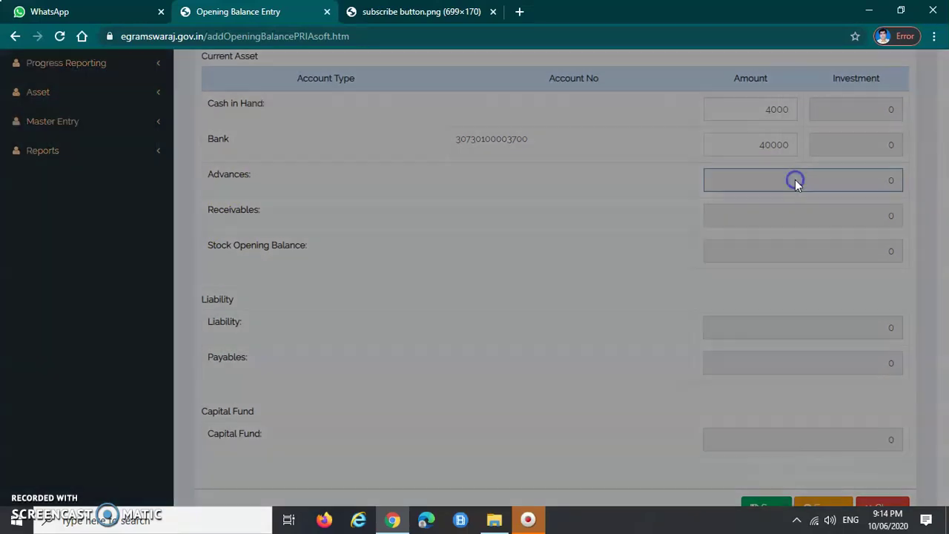
click(748, 329)
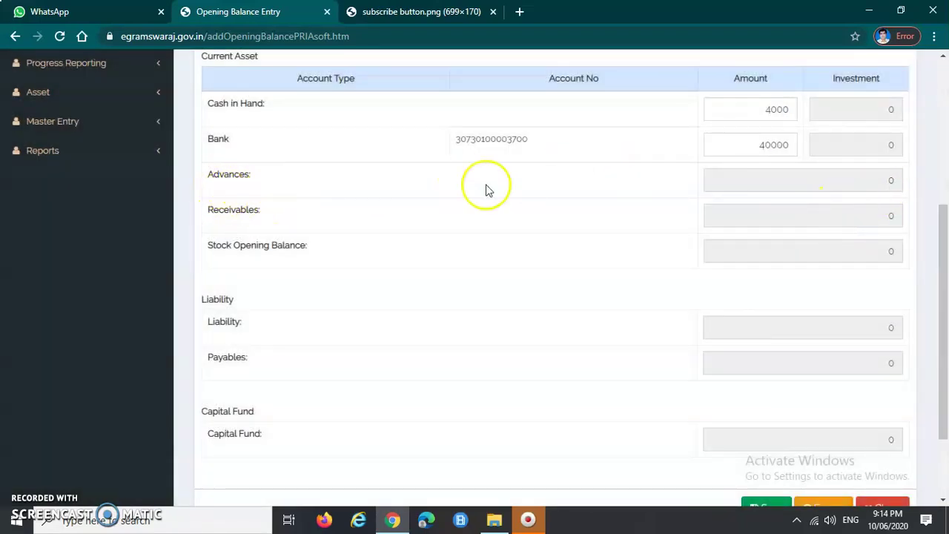
click(768, 185)
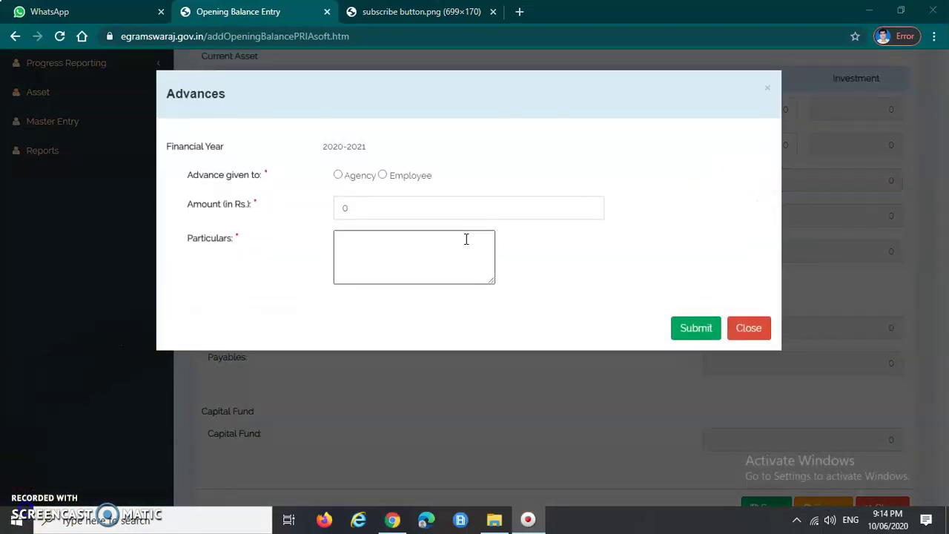
click(822, 278)
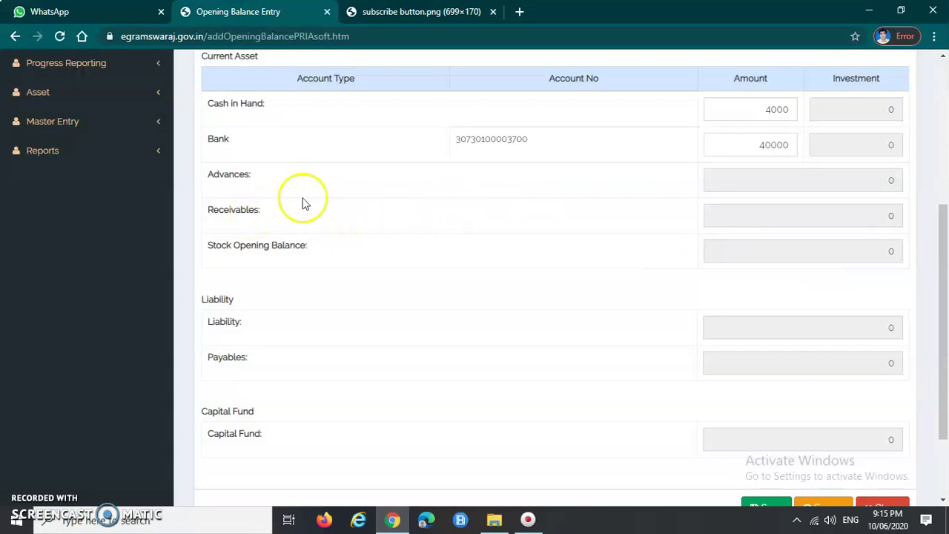
Start an advance entry given to an Agency under Line Department, with Village as the agency
click(842, 183)
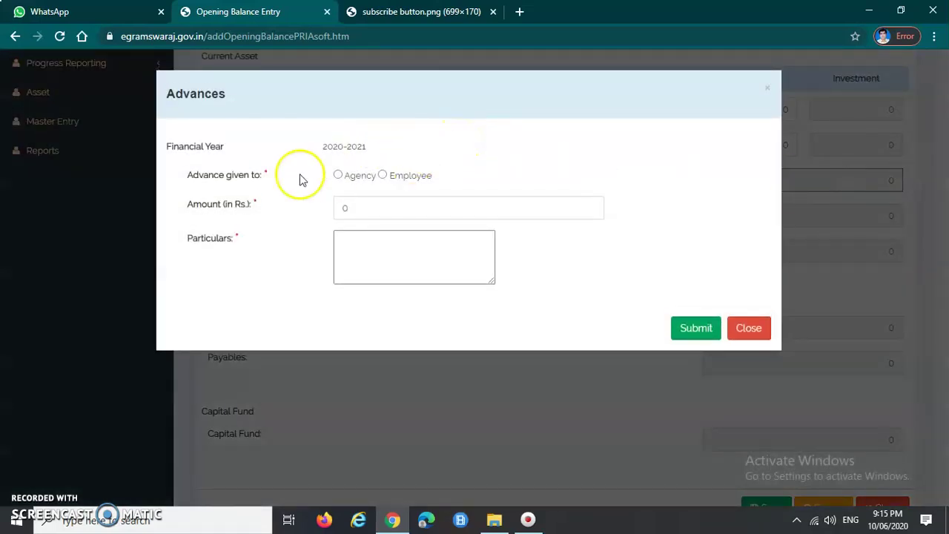
click(321, 149)
drag(321, 149, 407, 151)
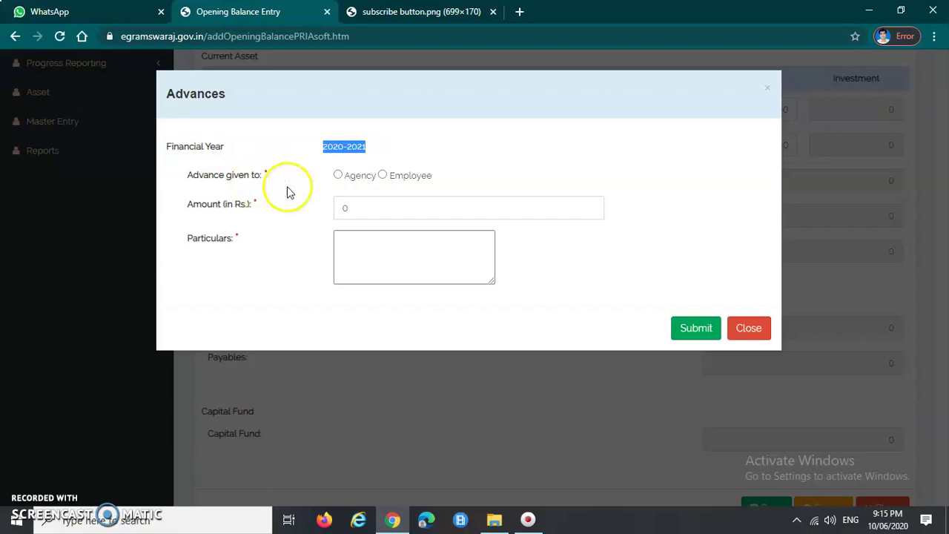
click(338, 176)
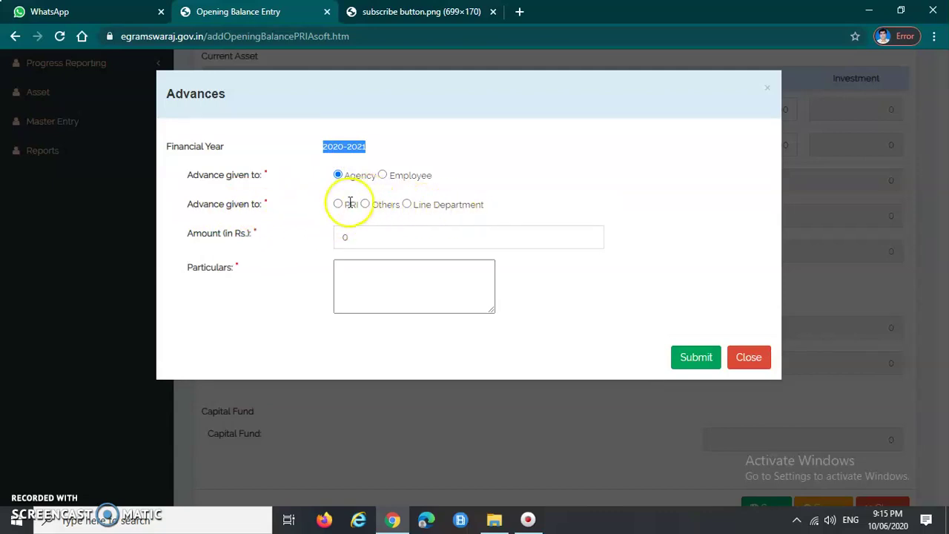
click(407, 205)
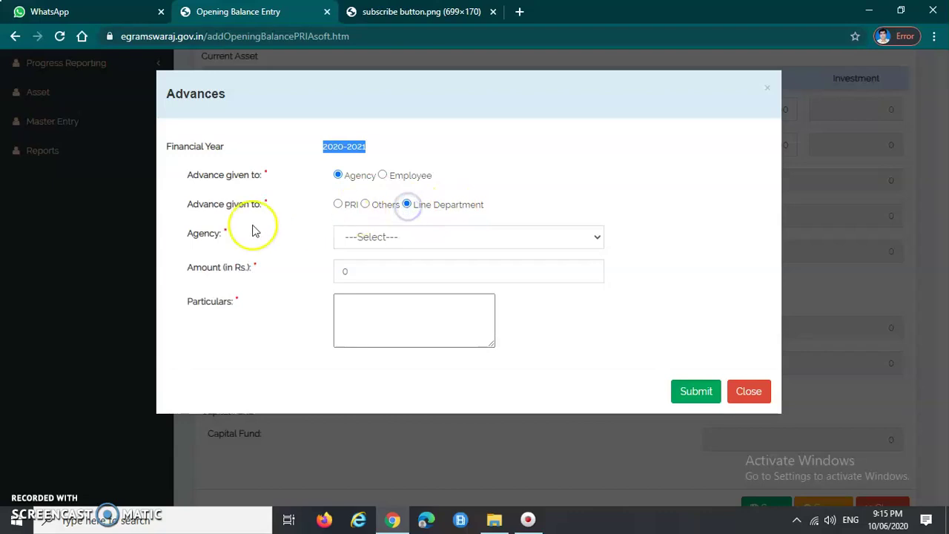
click(190, 242)
click(351, 245)
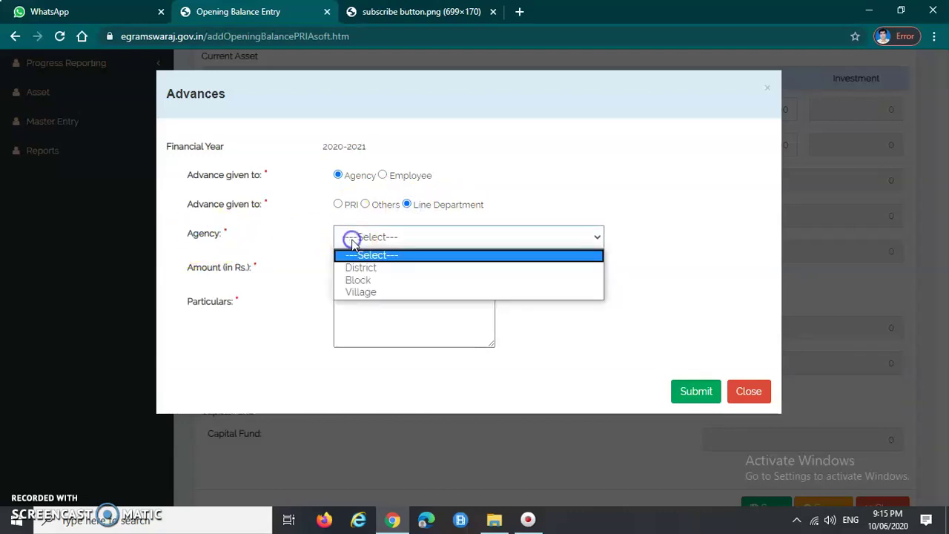
click(377, 294)
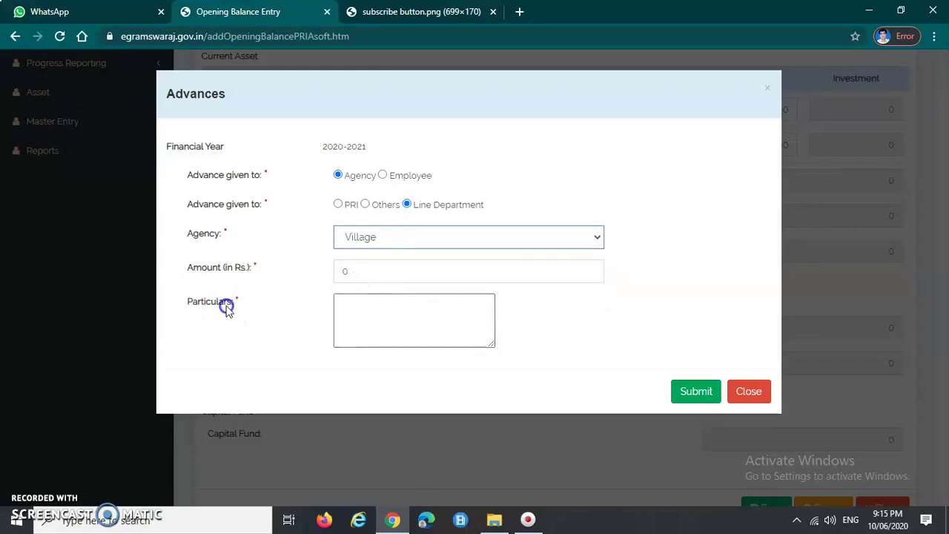
Set the advance amount to 5000 with the particulars "for line department" and submit it
click(376, 270)
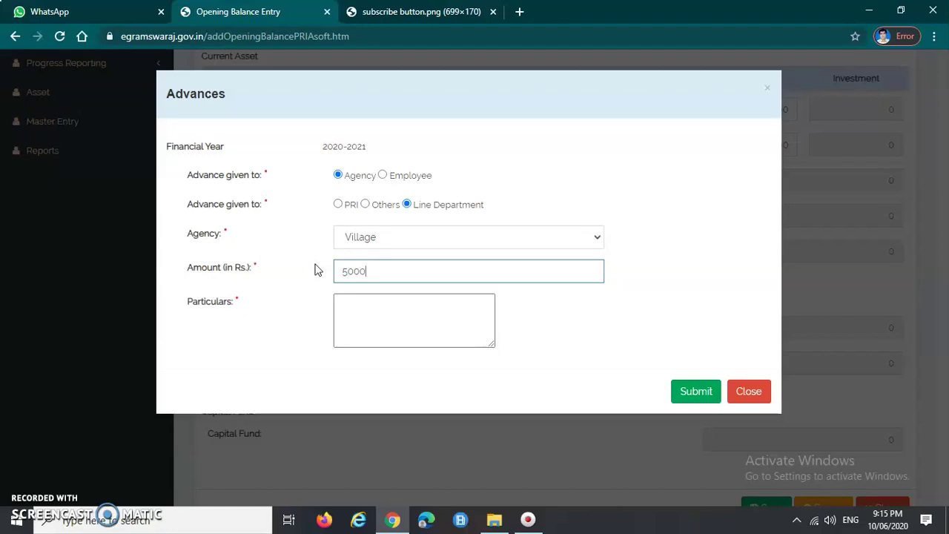
click(383, 273)
click(353, 314)
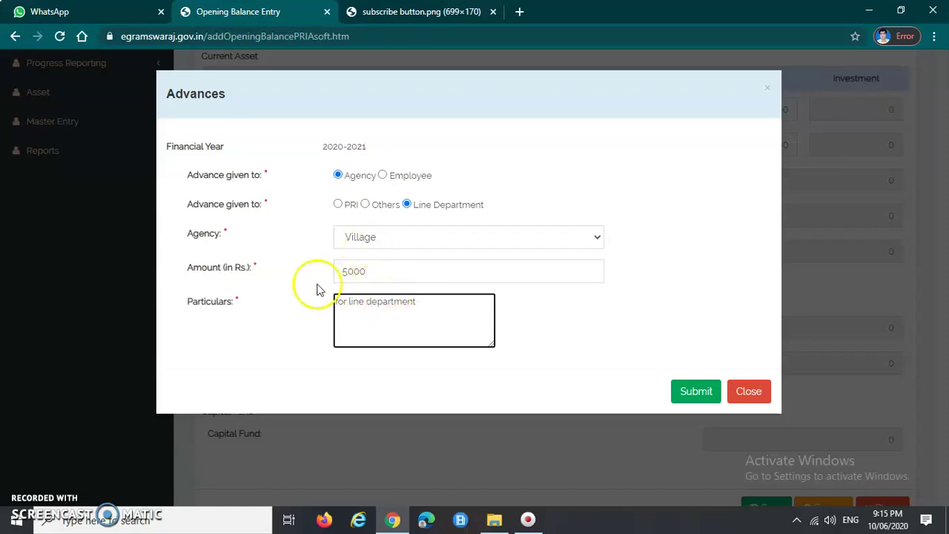
click(693, 393)
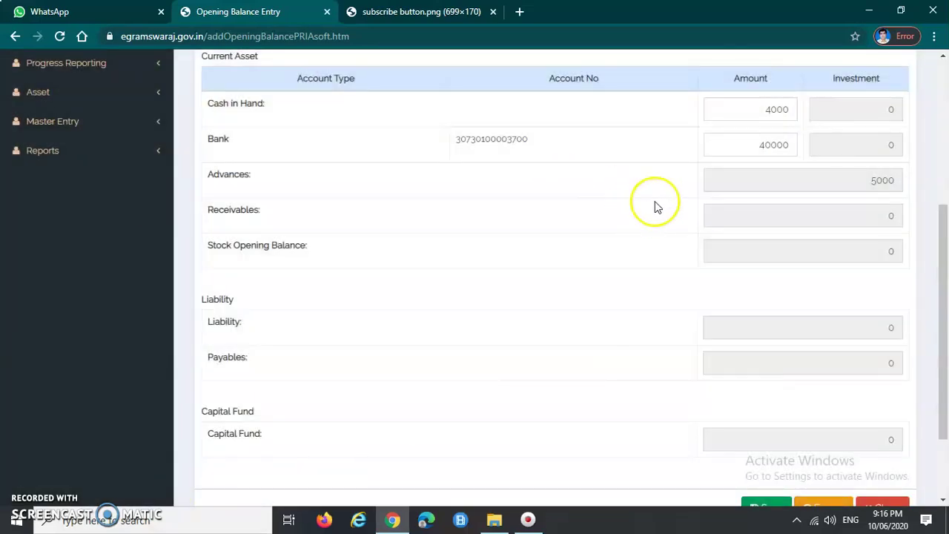
Review the submitted advance entry in the Advances details and close them again
click(886, 183)
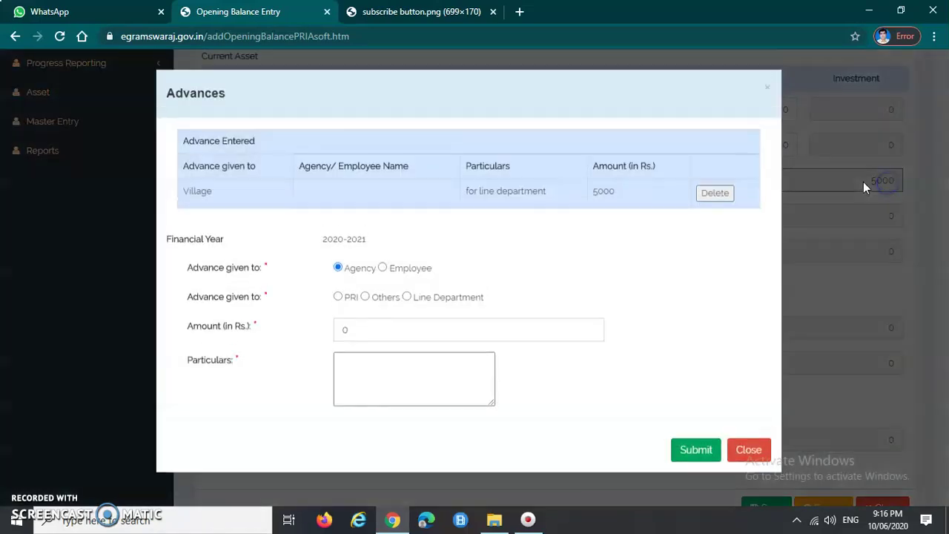
click(767, 88)
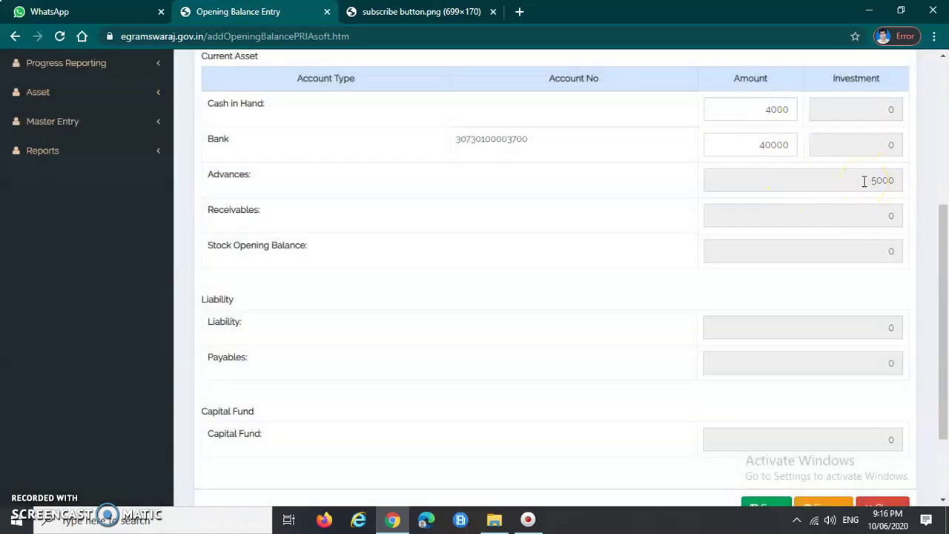
click(863, 183)
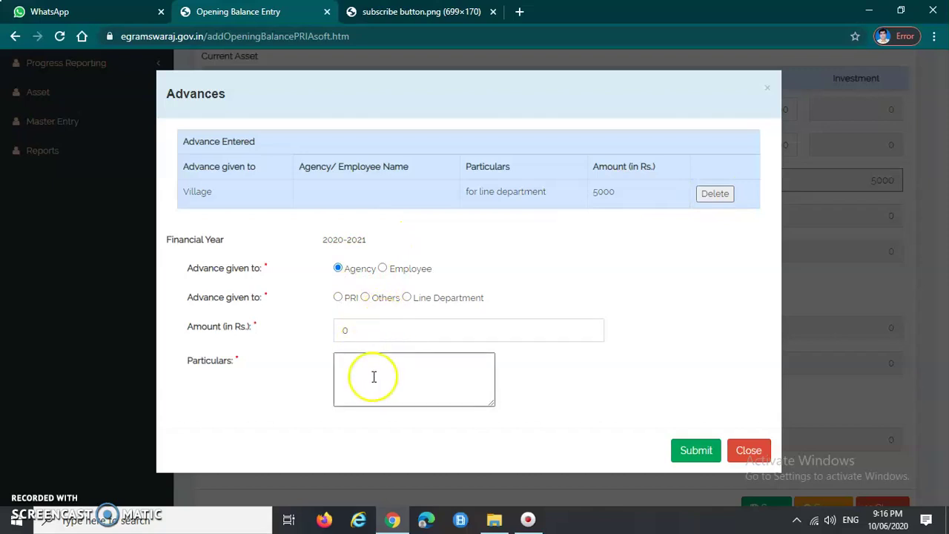
click(749, 450)
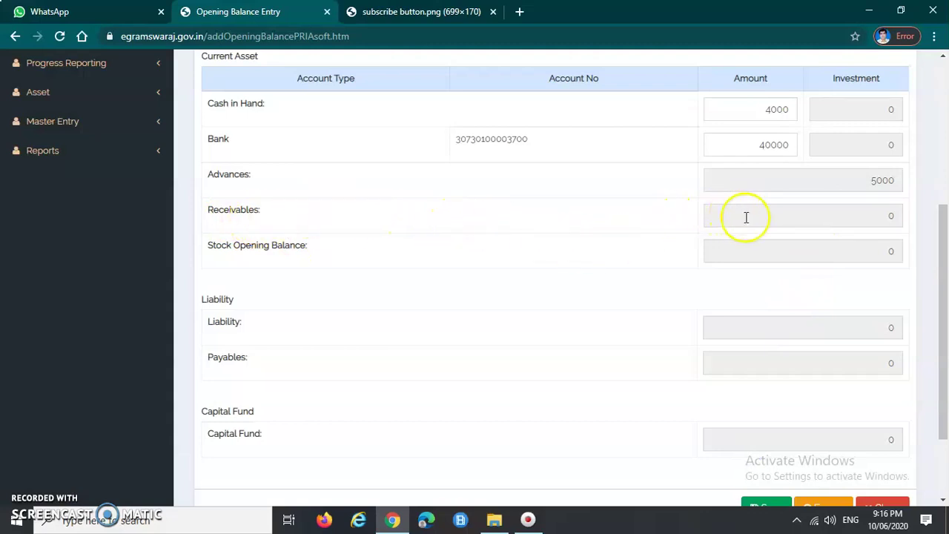
Start a receivable entry with scheme Own Resource-OWN and component Own Resource
click(813, 224)
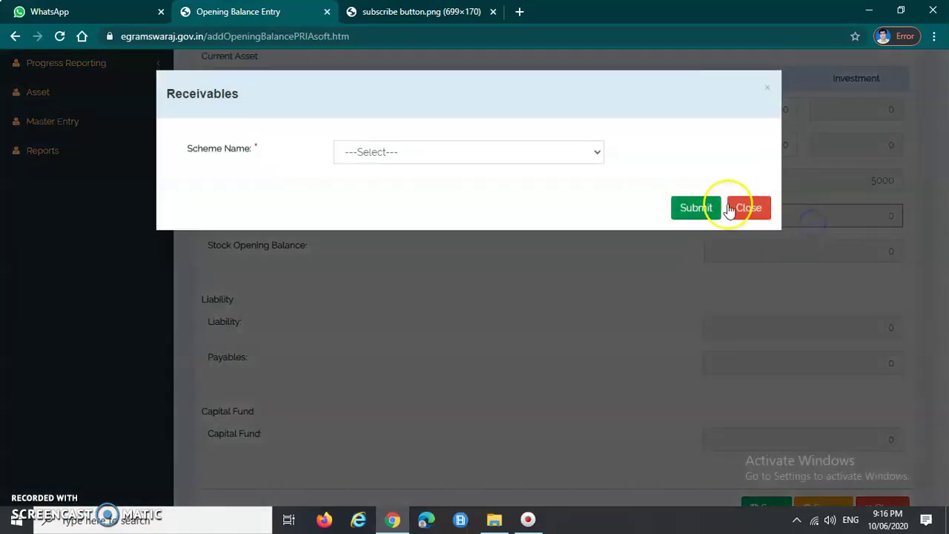
click(747, 211)
click(797, 210)
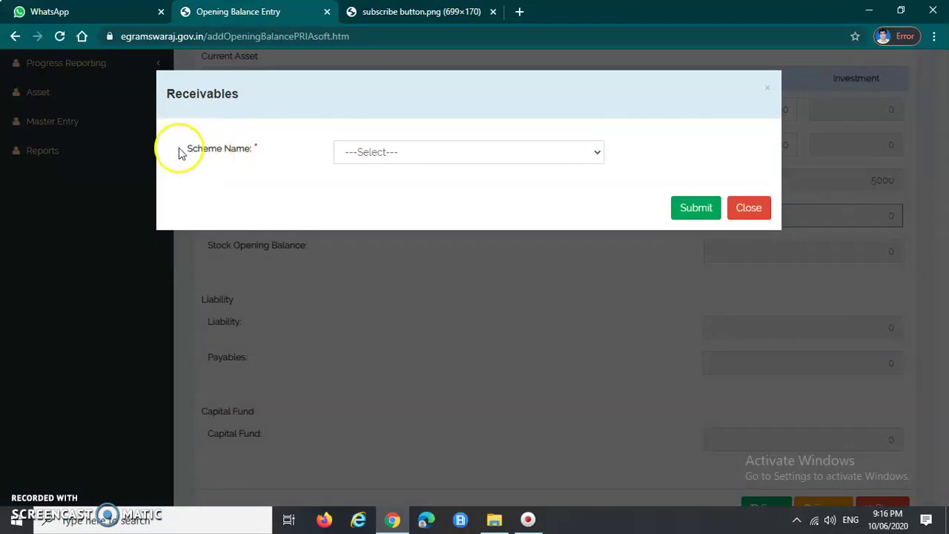
click(497, 154)
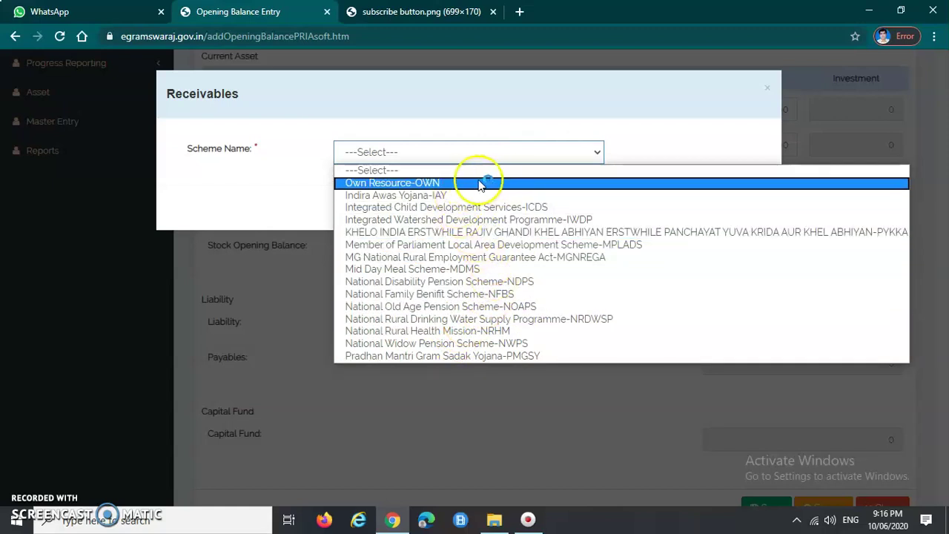
click(455, 187)
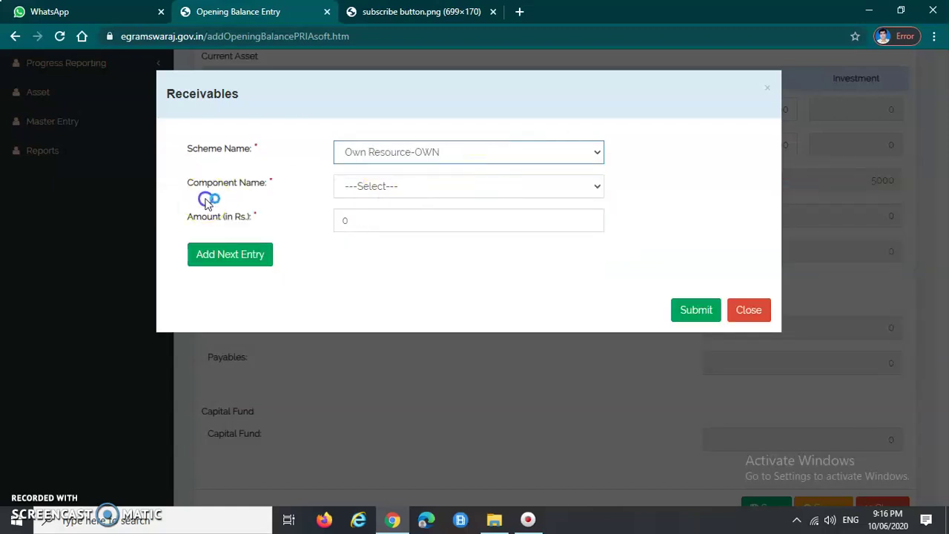
drag(186, 148, 185, 181)
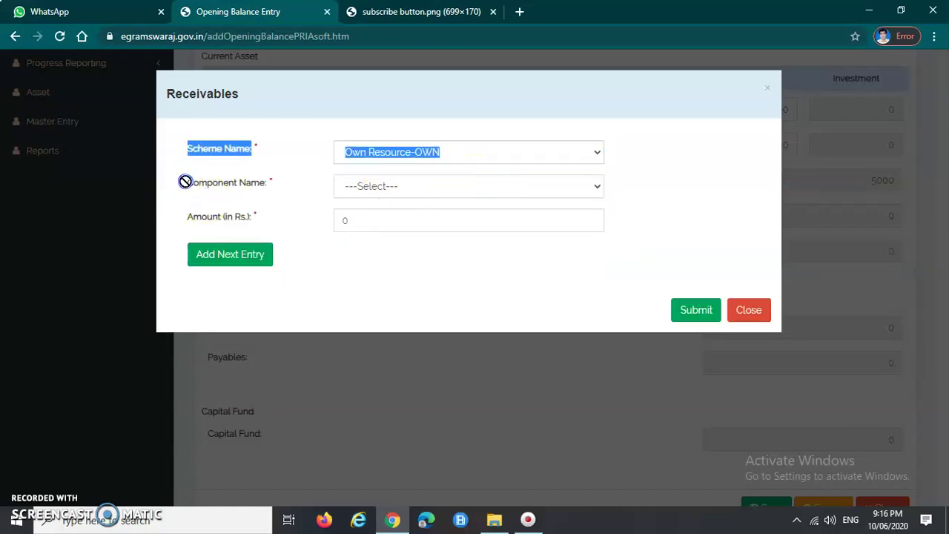
click(457, 189)
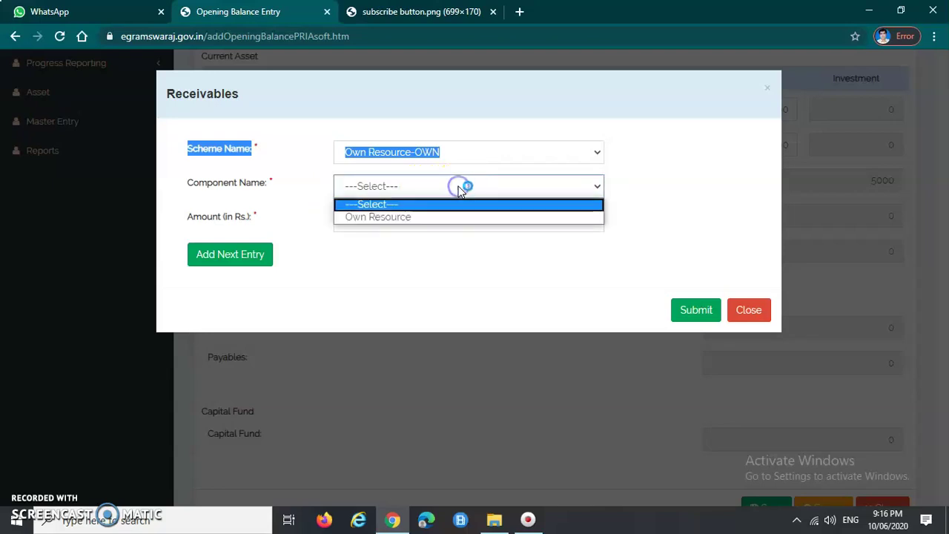
click(426, 216)
click(441, 271)
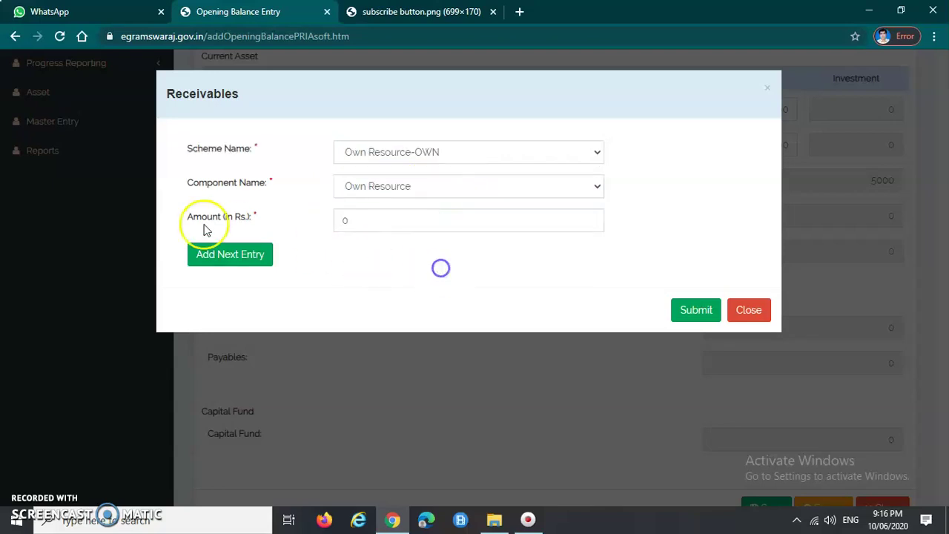
Set the Own Resource receivable amount to 20000 and add it so another entry can follow
click(349, 220)
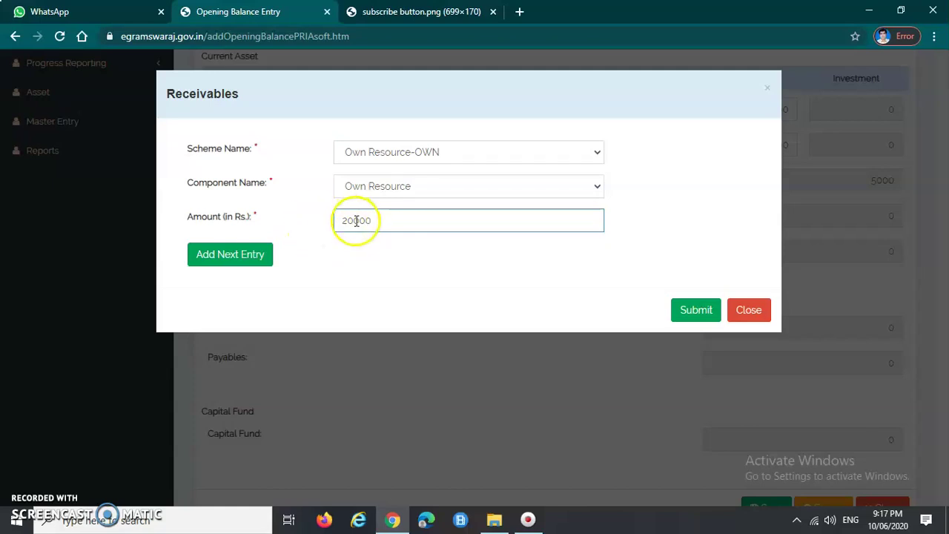
drag(177, 99, 250, 94)
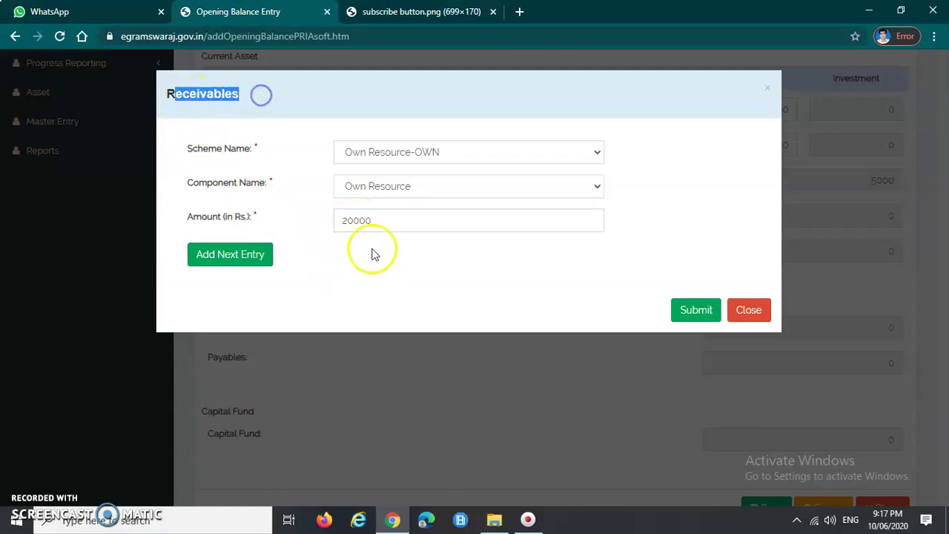
click(226, 259)
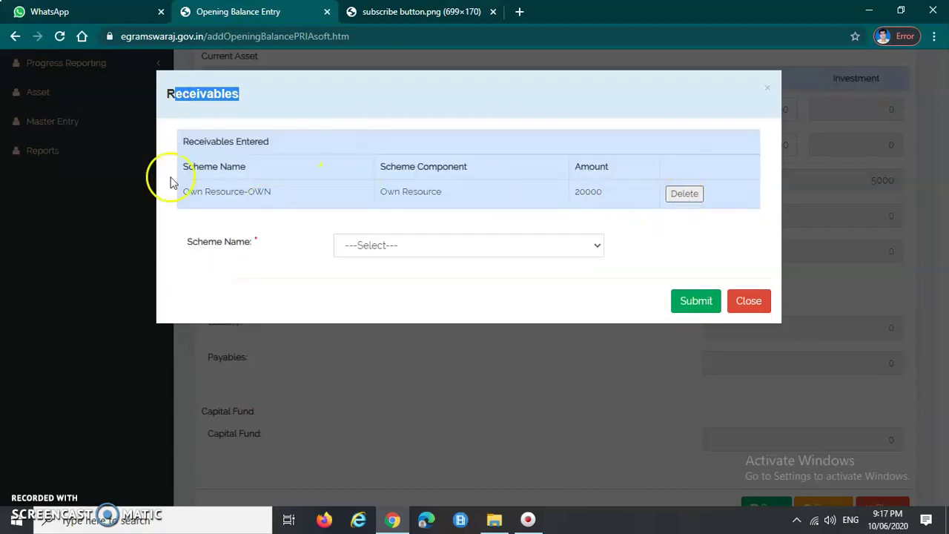
Choose scheme Pradhan Mantri Gram Sadak Yojana-PMGSY and component Pradhan Mantri Gram Sadak Yojana for a second receivable, and try to submit it without an amount
click(260, 246)
click(392, 249)
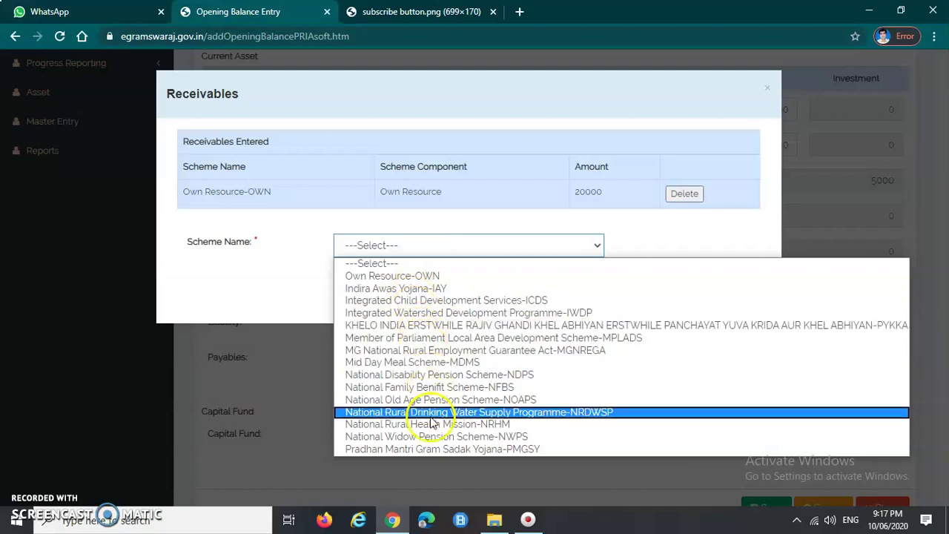
click(389, 450)
click(388, 281)
click(392, 320)
click(369, 315)
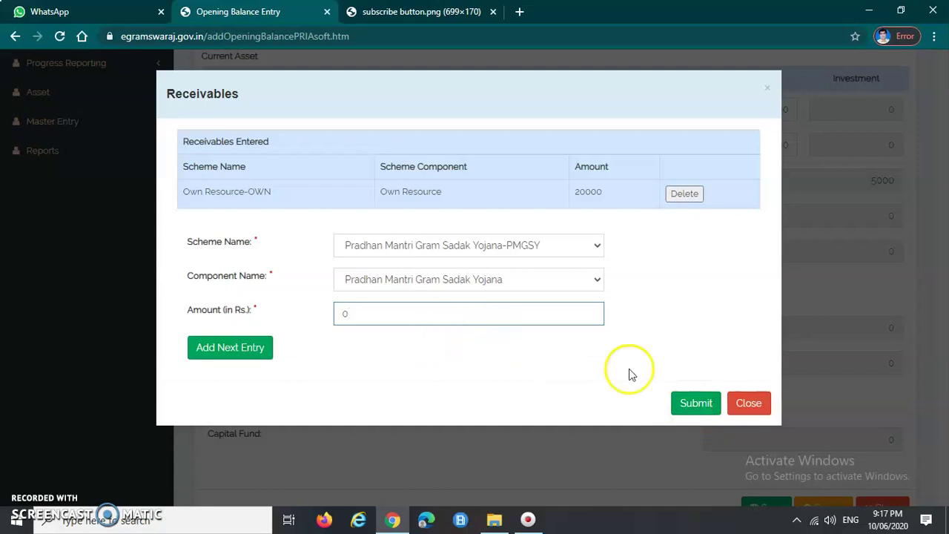
click(694, 404)
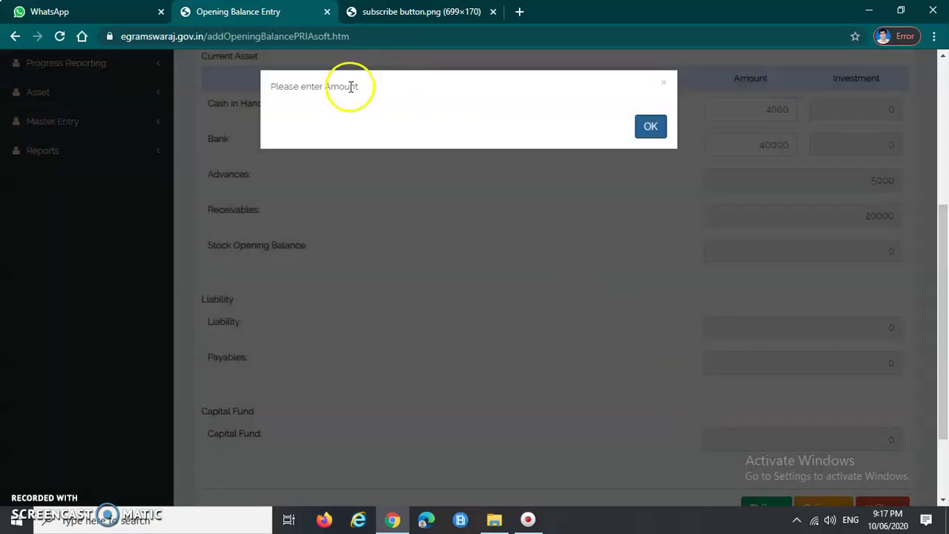
click(648, 128)
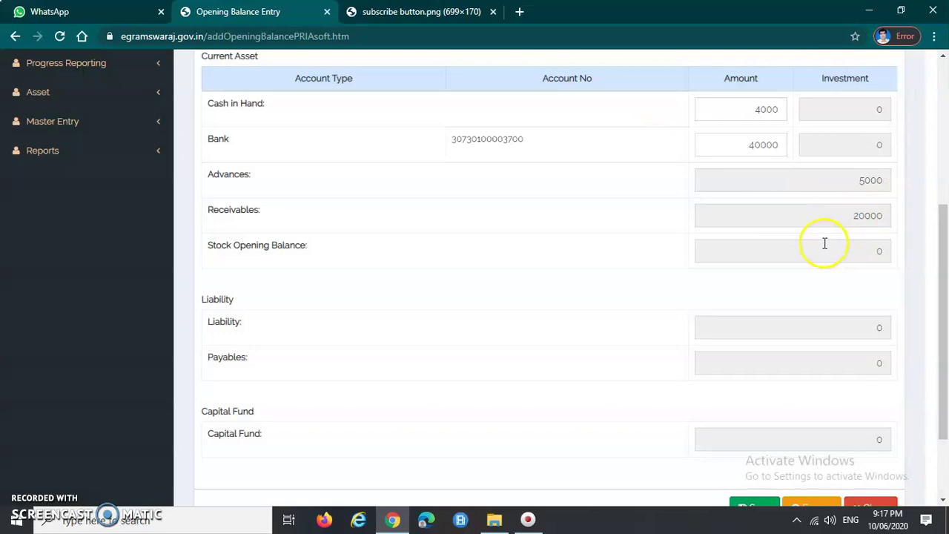
Reopen the receivables, set the Pradhan Mantri Gram Sadak Yojana amount to 1000 and submit the entry
click(835, 221)
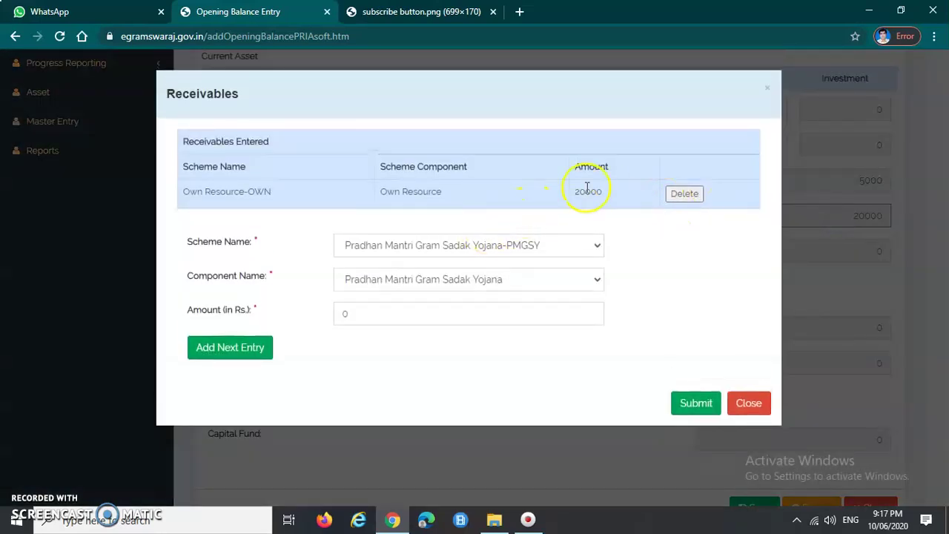
drag(358, 313, 321, 314)
text(1000)
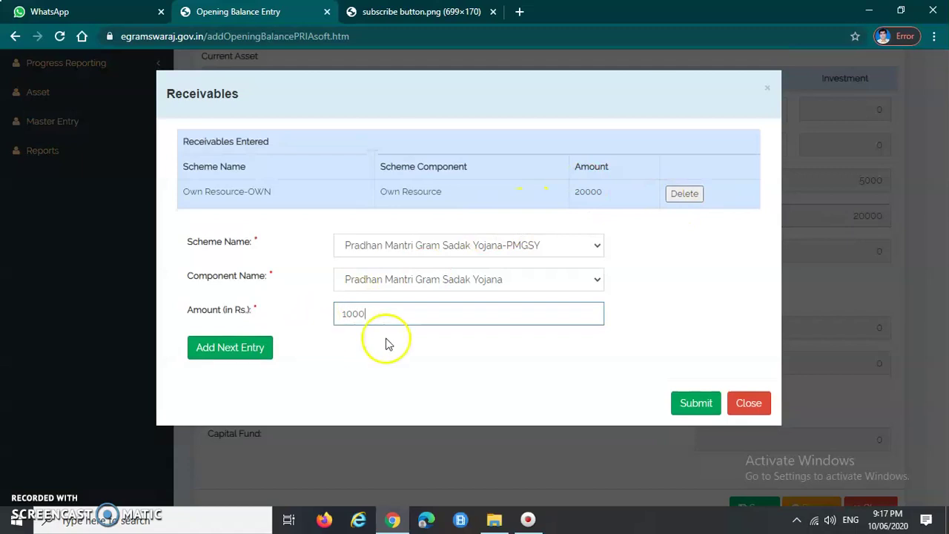
click(696, 403)
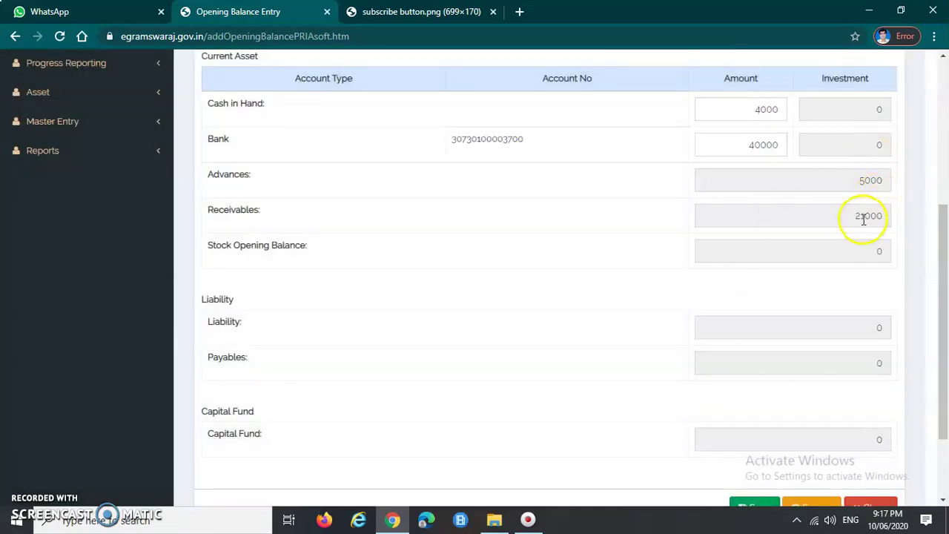
Open the Receivables entries to review the schemes, components and amounts entered
click(851, 220)
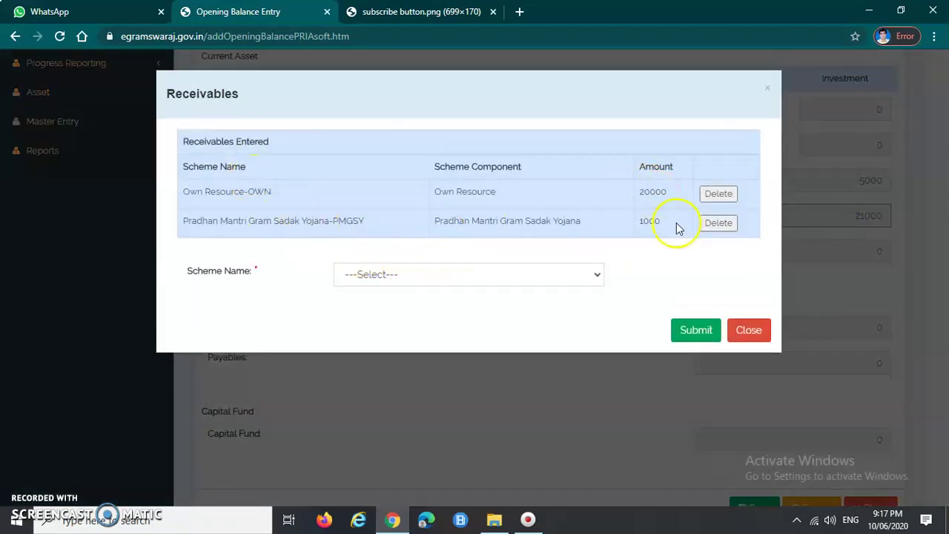
click(753, 326)
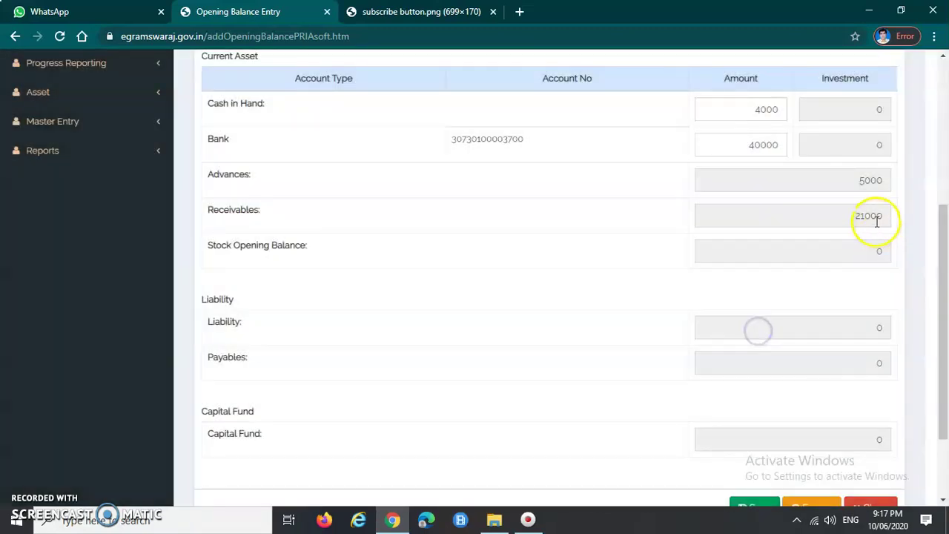
click(759, 218)
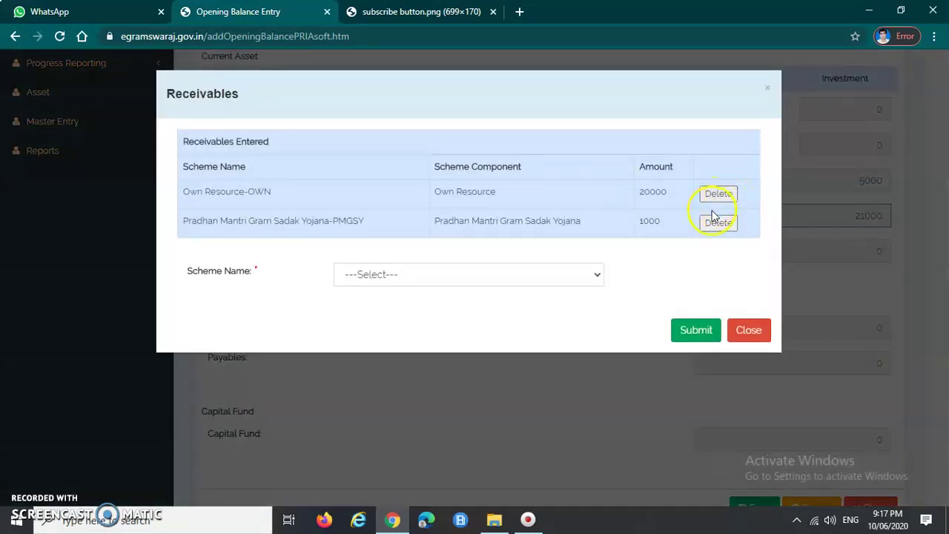
click(400, 282)
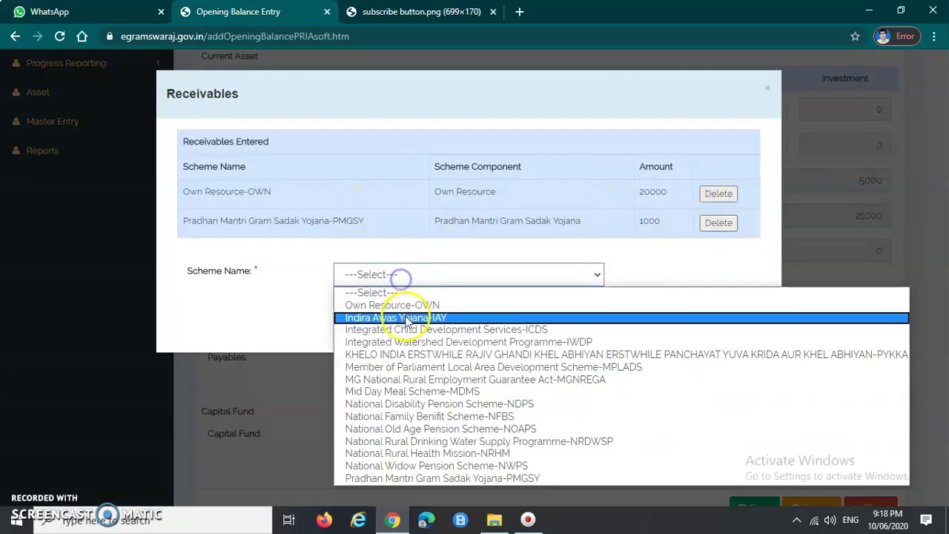
click(406, 315)
click(448, 290)
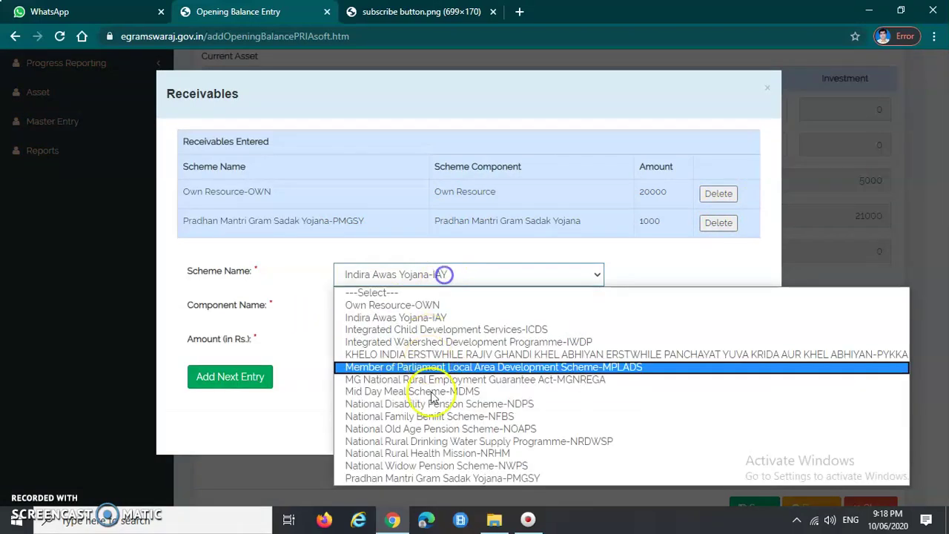
click(349, 404)
click(750, 433)
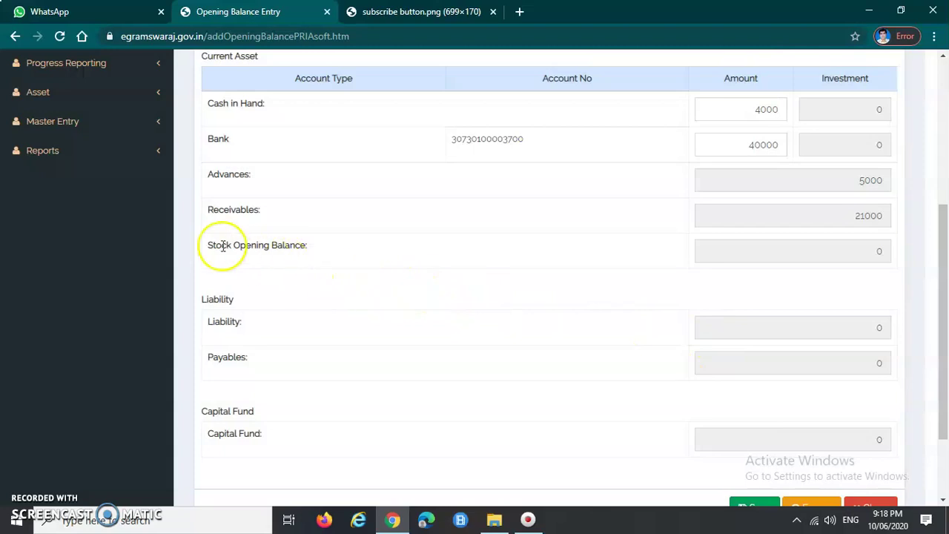
click(326, 250)
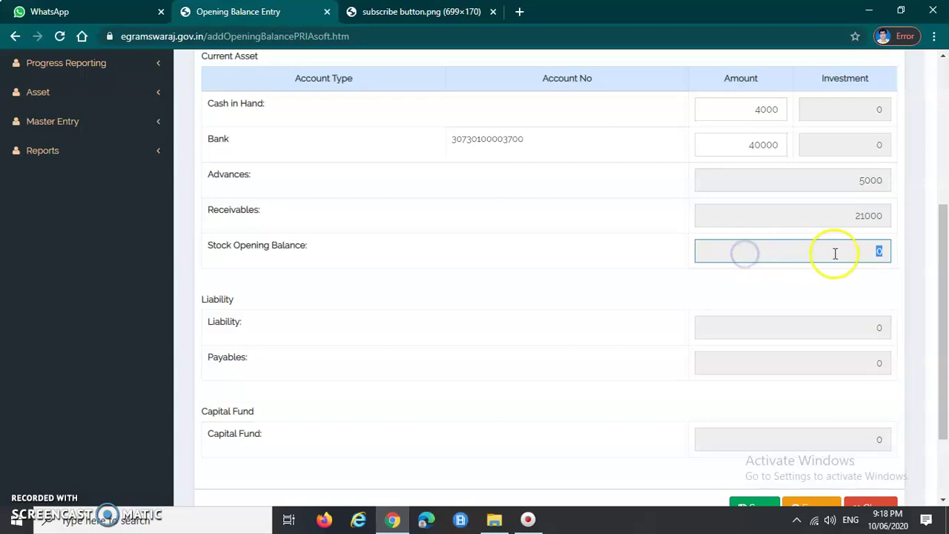
click(842, 280)
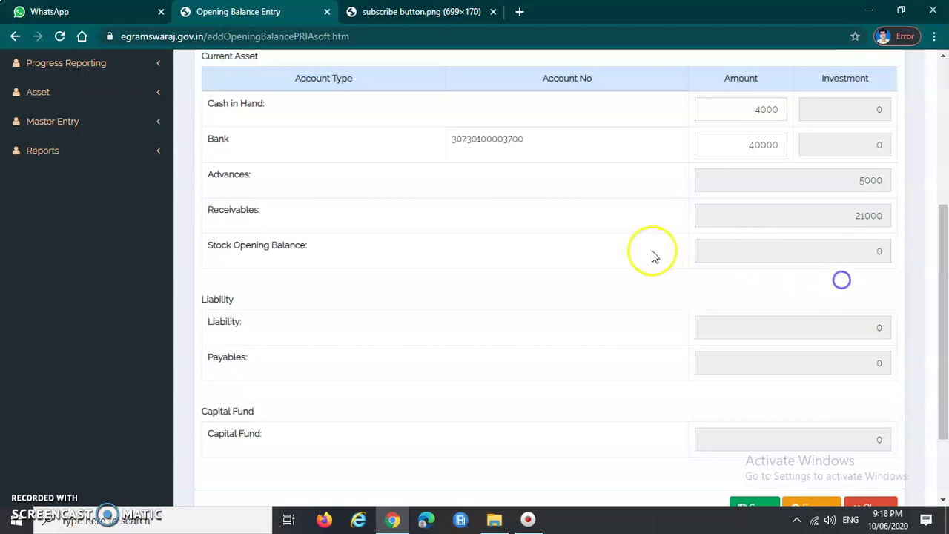
scroll(554, 274, down, 2)
scroll(539, 254, up, 2)
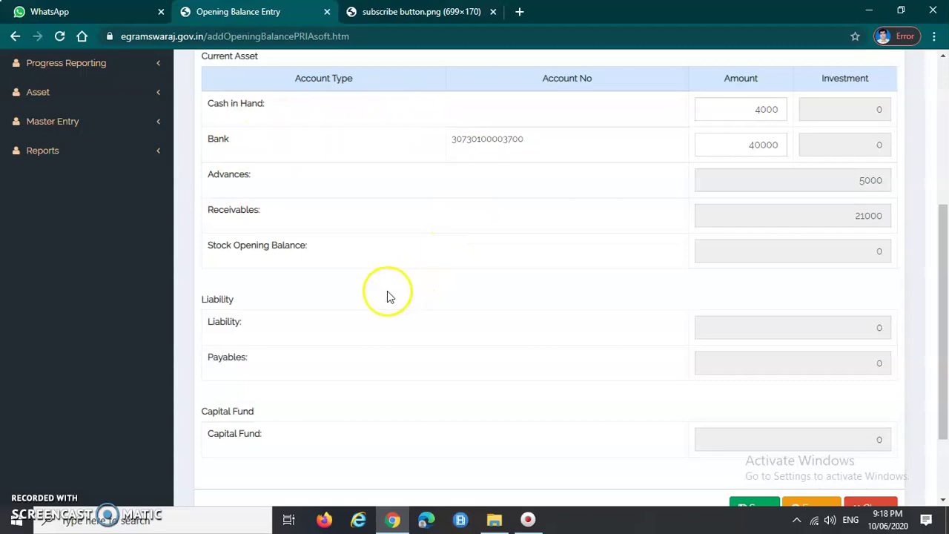
Start a liability entry with the advance given to an Agency of type Others, choosing GOYAL GRAPHICS HARDA
scroll(390, 296, down, 1)
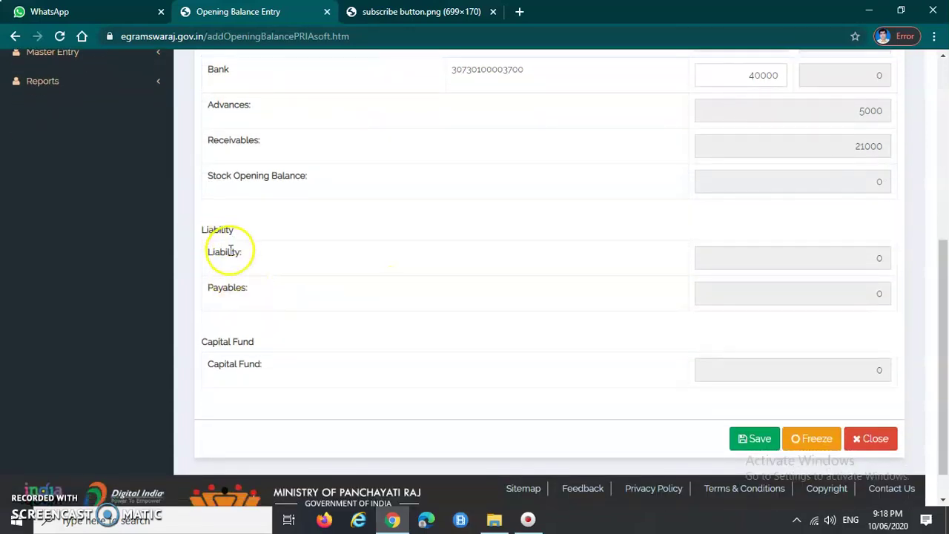
click(851, 260)
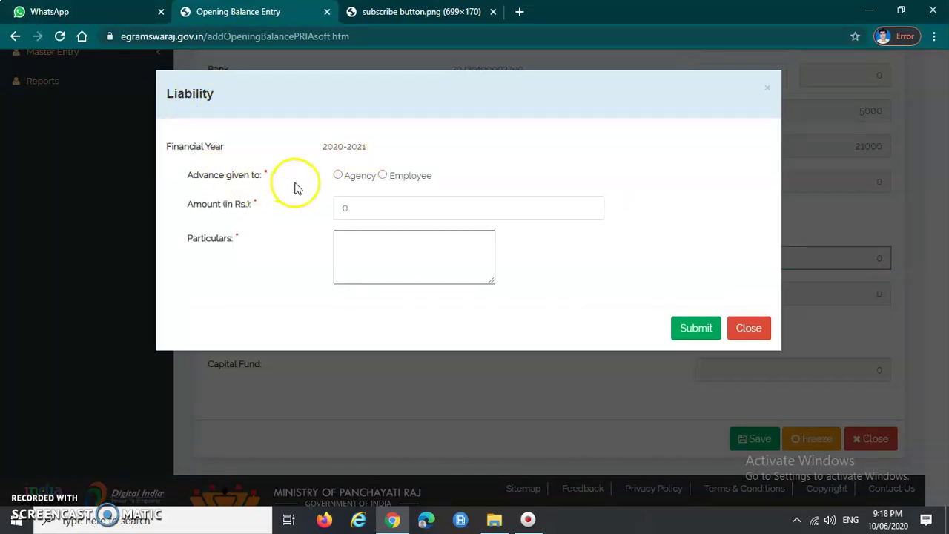
click(338, 175)
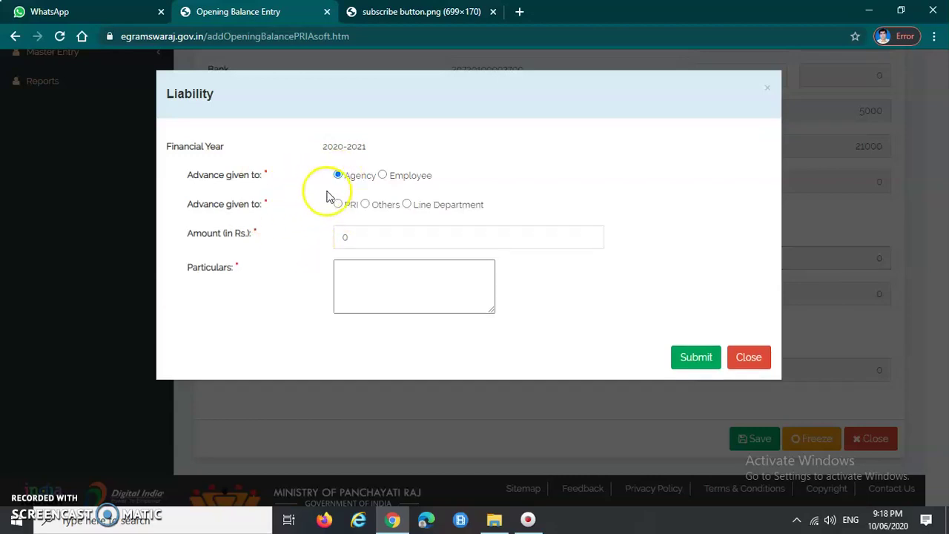
click(364, 205)
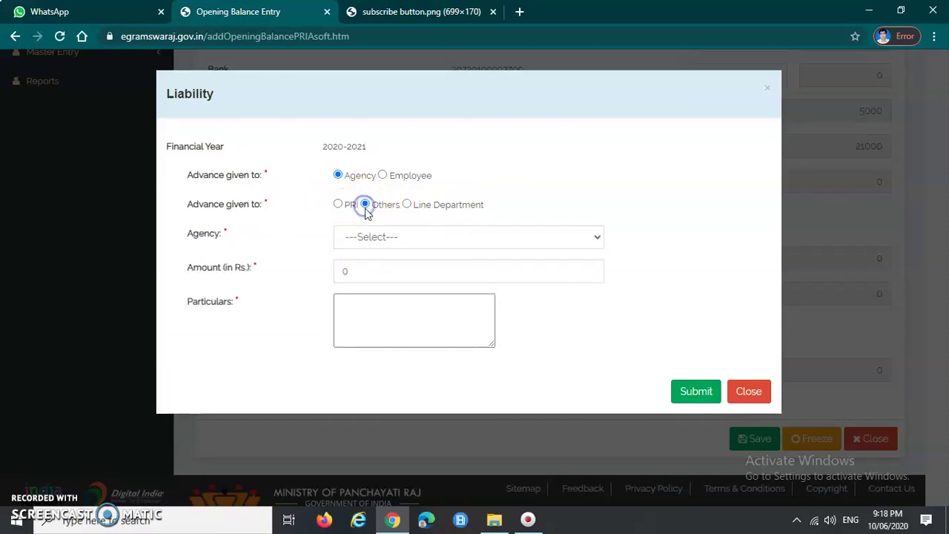
click(396, 237)
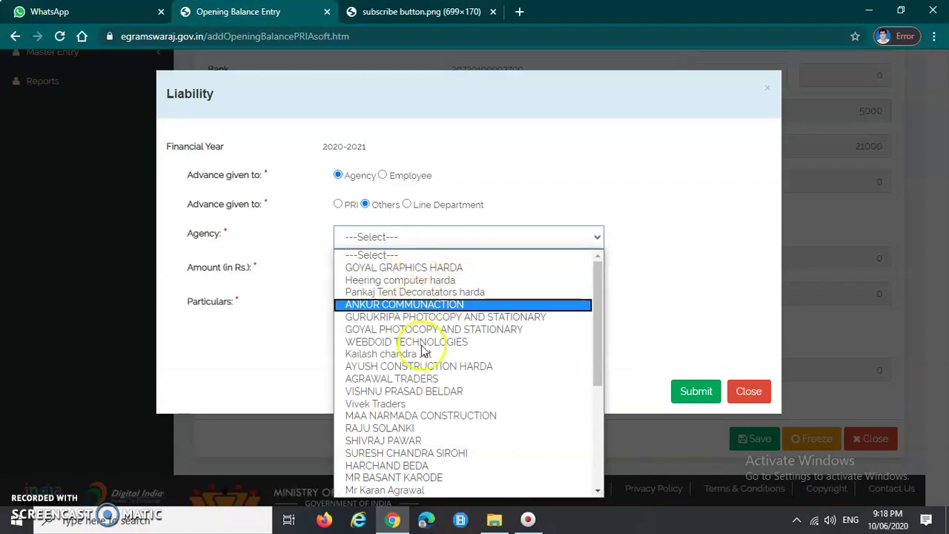
scroll(426, 356, down, 3)
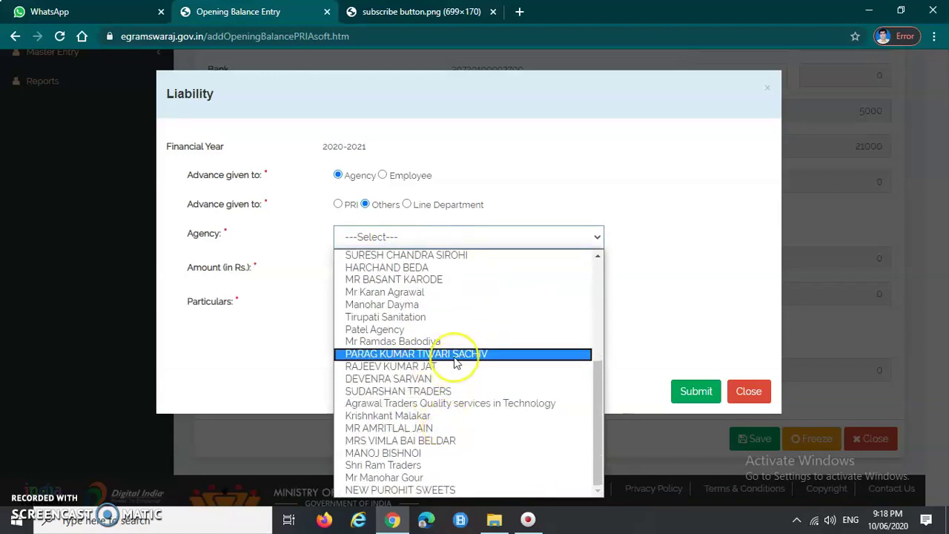
scroll(452, 361, up, 5)
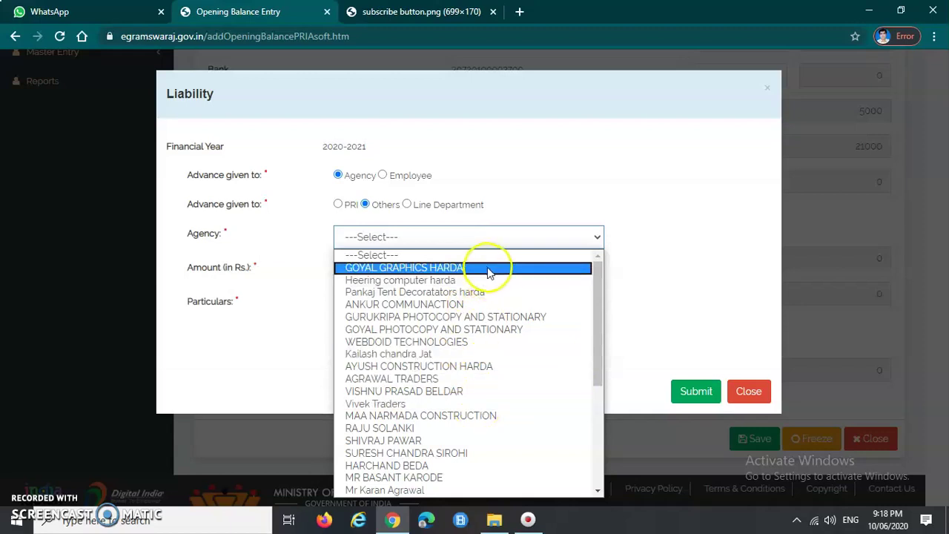
click(447, 271)
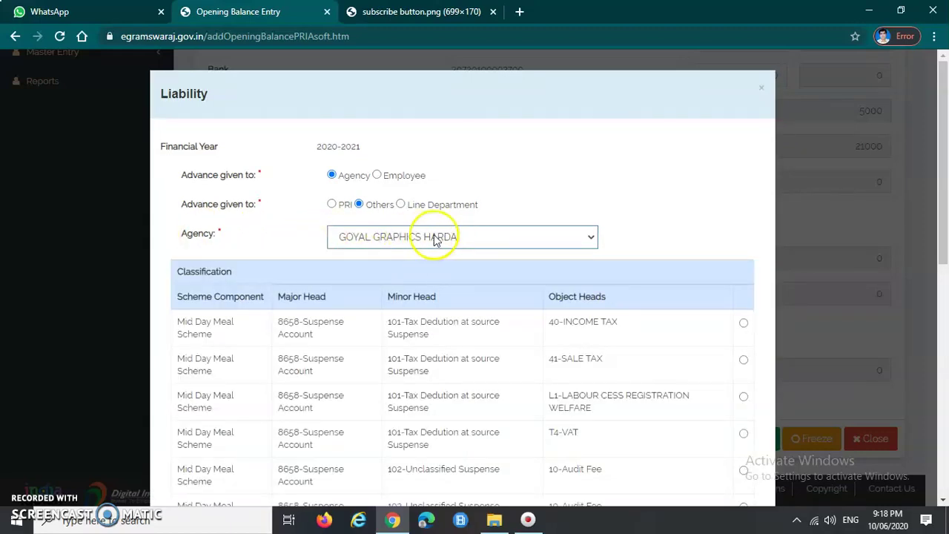
Select the liability classification 8658-Suspense Account, 102-Unclassified Suspense, T4-VAT for the Mid Day Meal Scheme component
drag(169, 236, 223, 235)
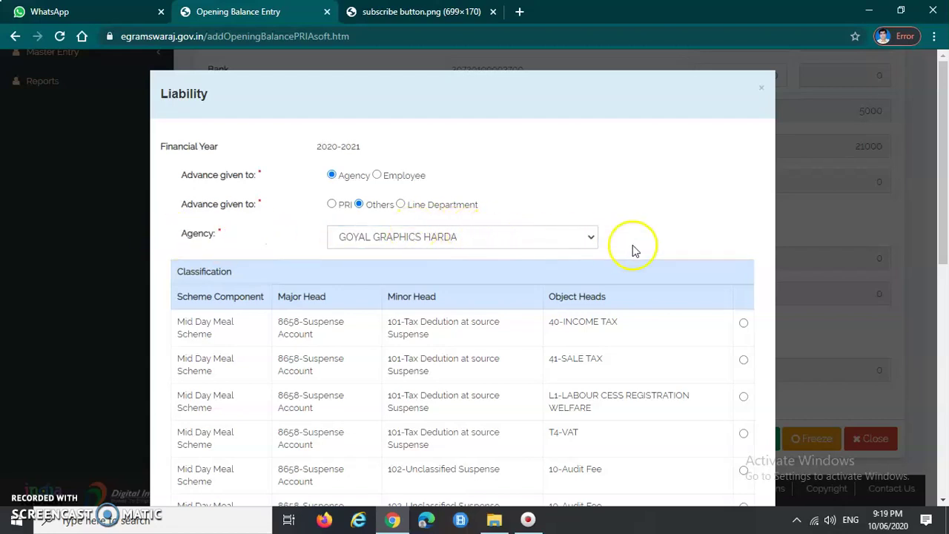
scroll(632, 248, down, 2)
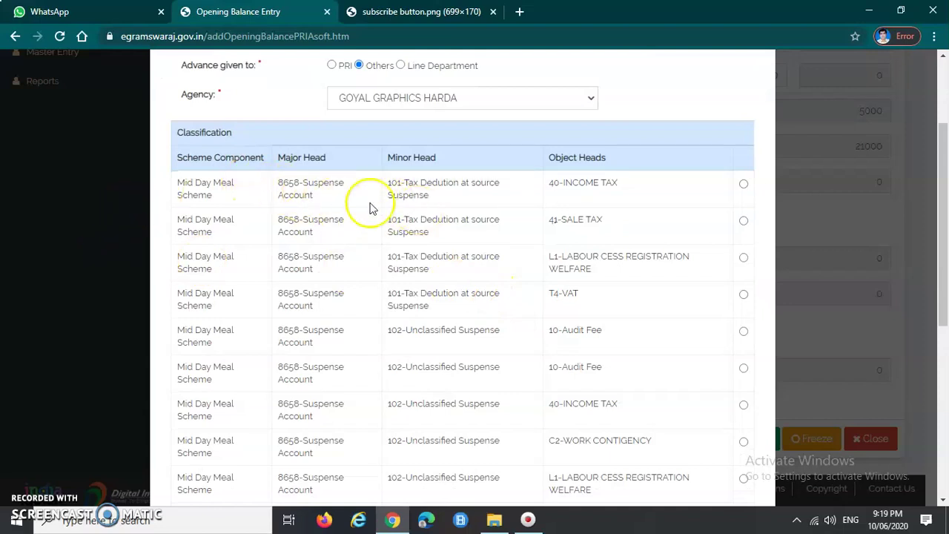
scroll(218, 322, down, 1)
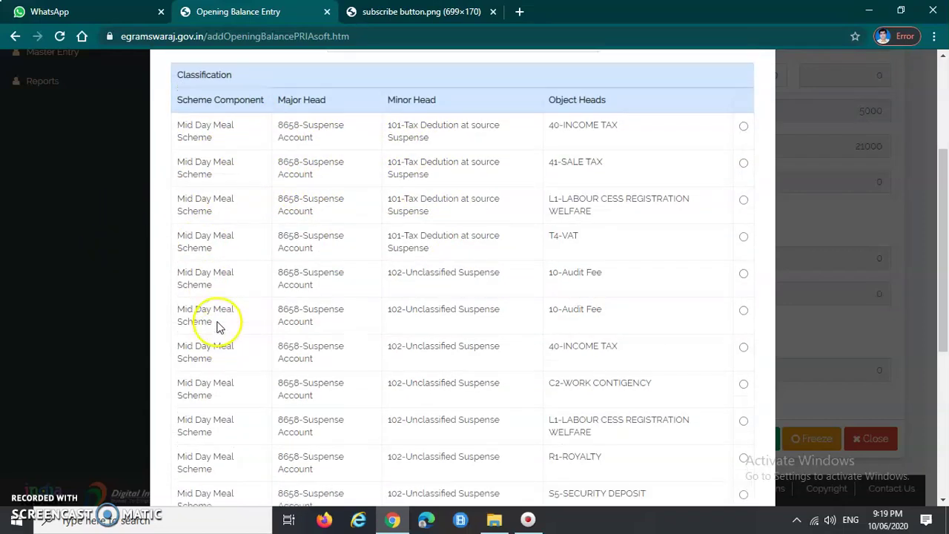
scroll(218, 326, up, 1)
drag(178, 183, 239, 220)
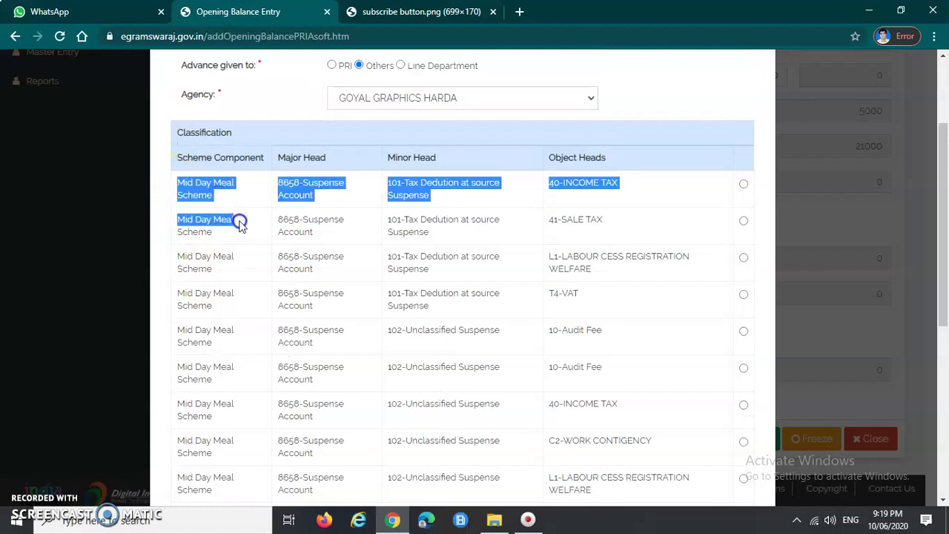
click(241, 236)
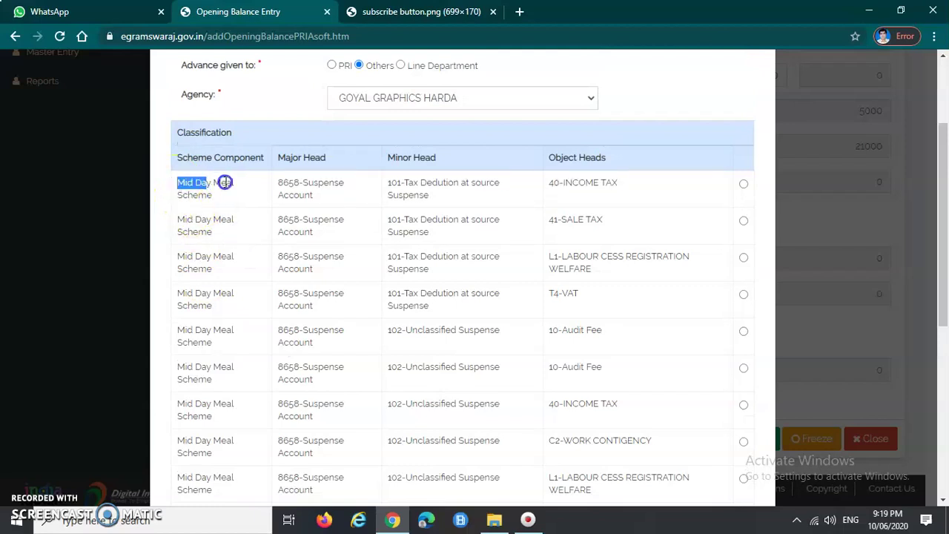
click(234, 201)
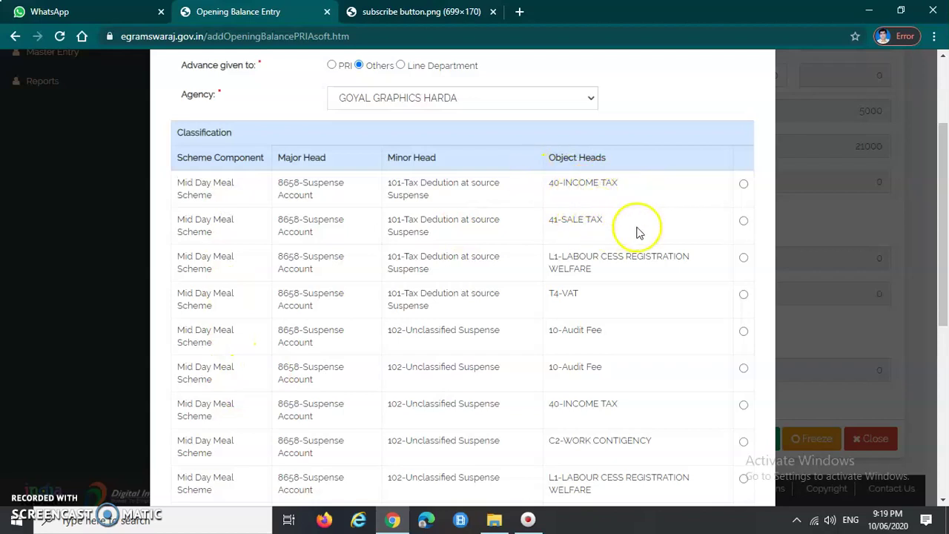
scroll(469, 335, down, 1)
scroll(469, 335, down, 3)
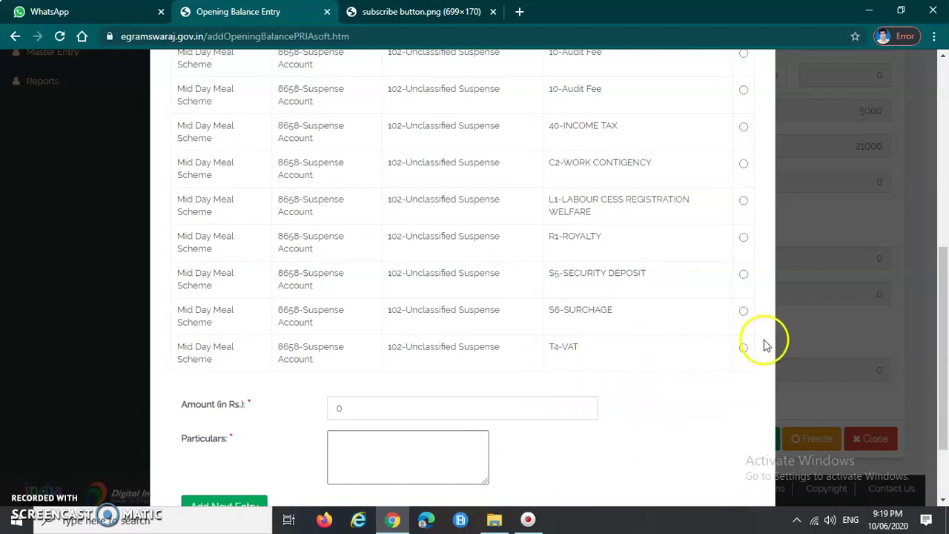
click(742, 350)
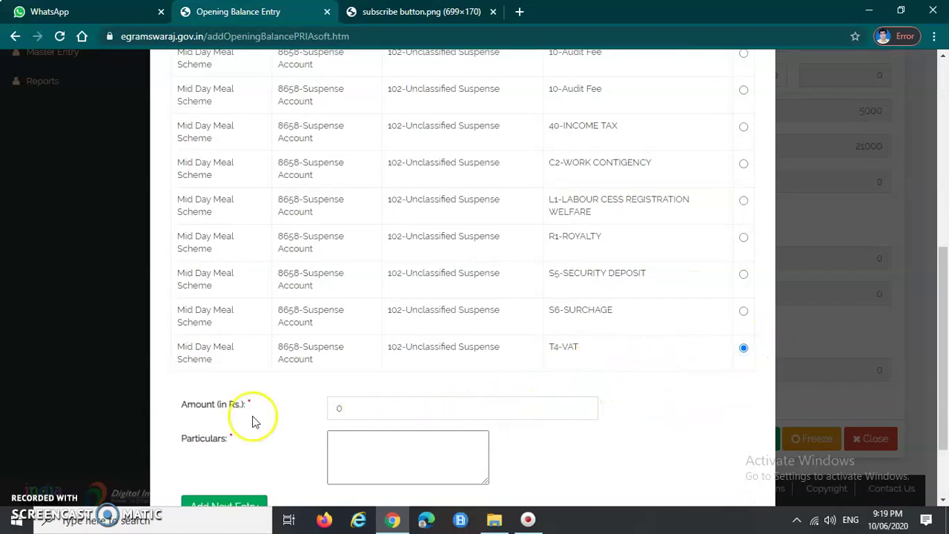
Set the liability amount to 6000 with particulars "ok", and add it so another entry can follow
scroll(631, 249, up, 5)
scroll(633, 247, down, 3)
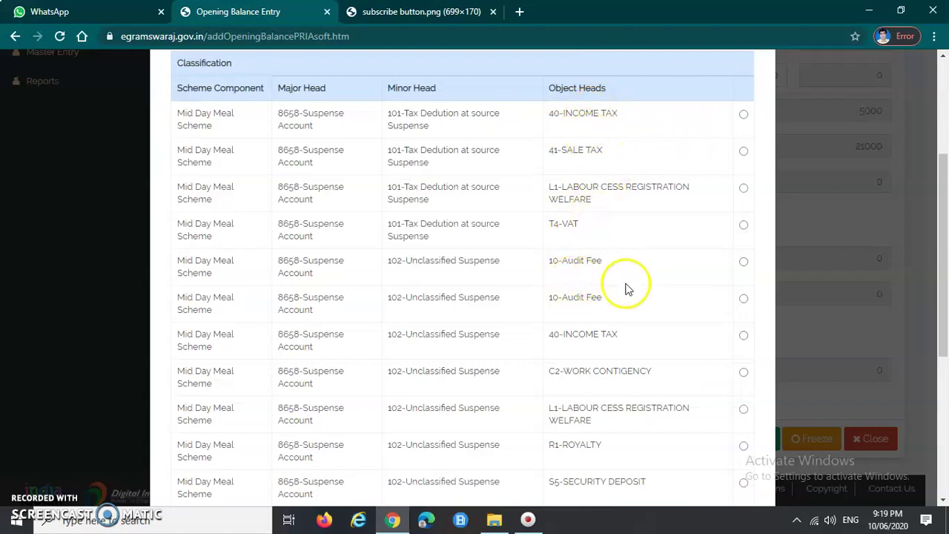
scroll(606, 332, down, 1)
scroll(606, 332, down, 3)
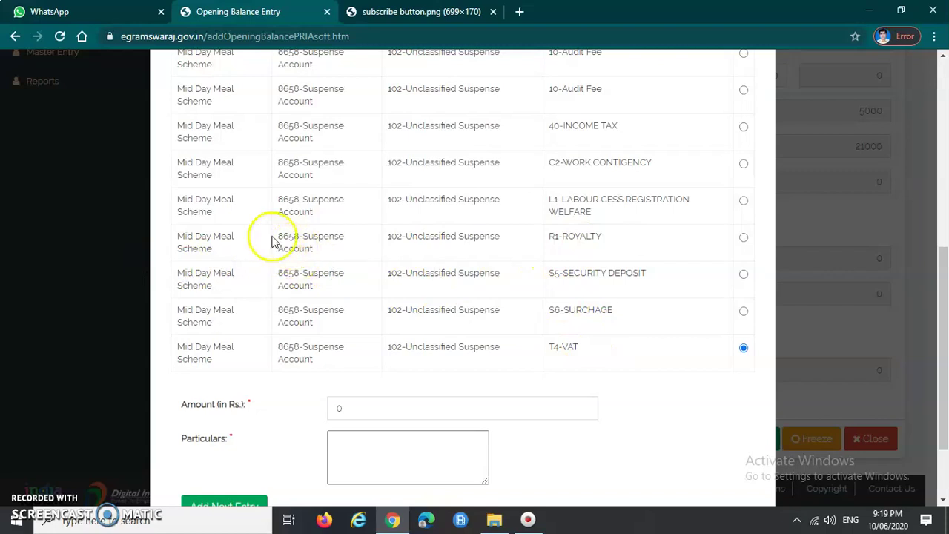
scroll(305, 236, up, 5)
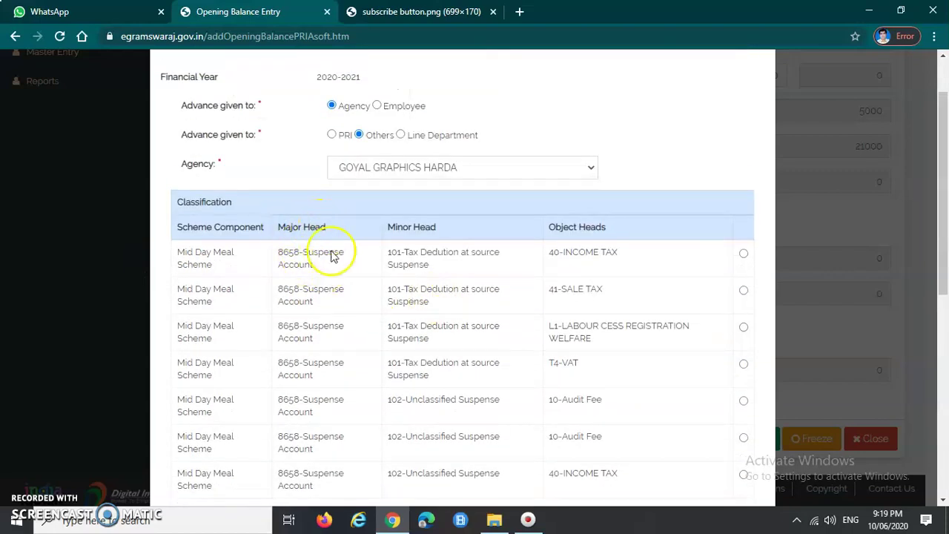
scroll(608, 235, down, 4)
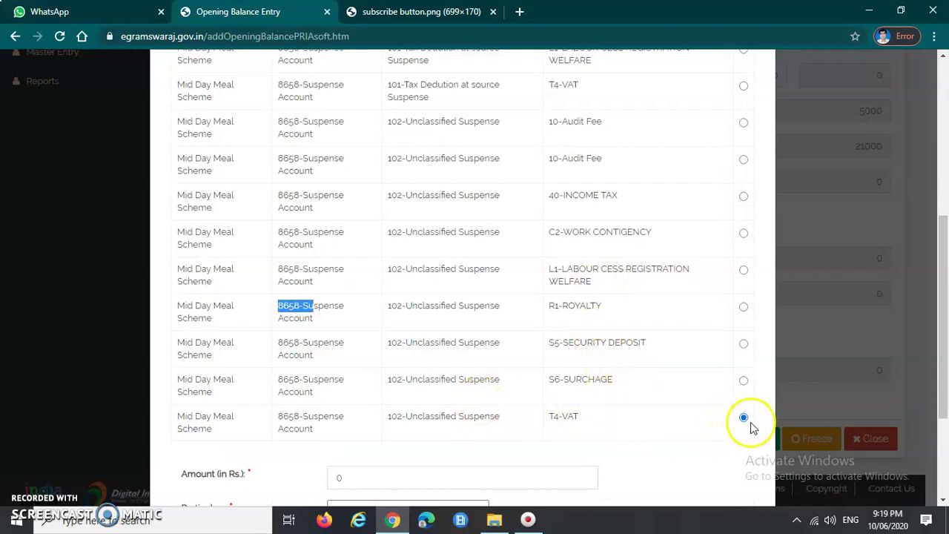
scroll(534, 384, down, 2)
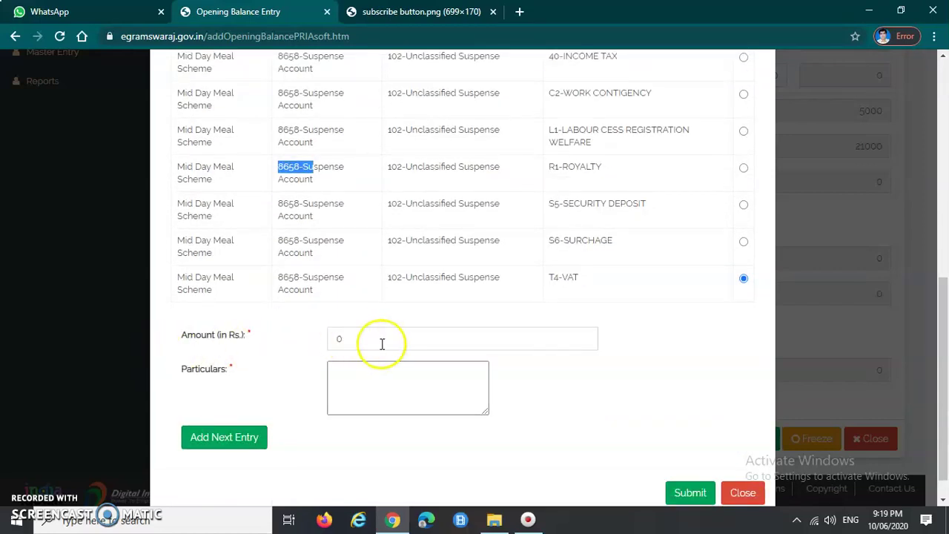
click(300, 334)
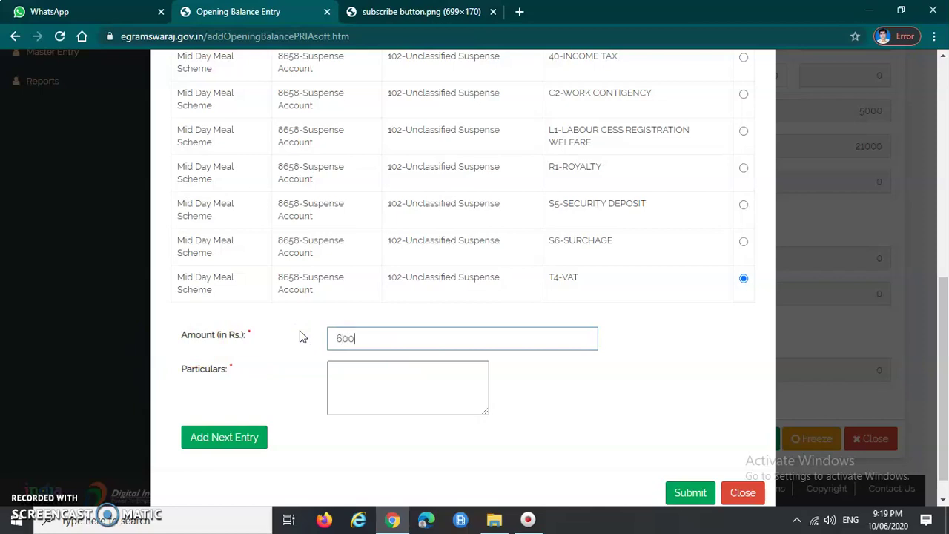
click(369, 393)
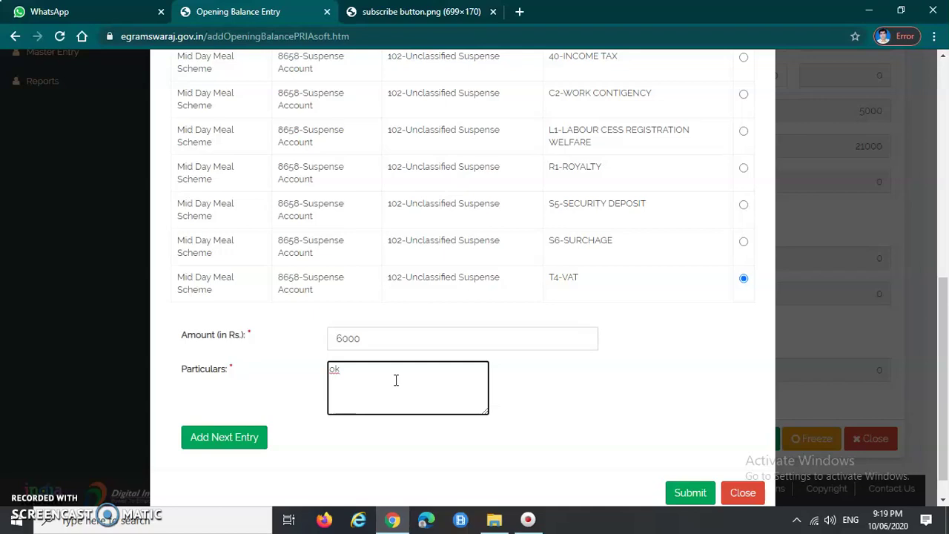
scroll(297, 355, down, 1)
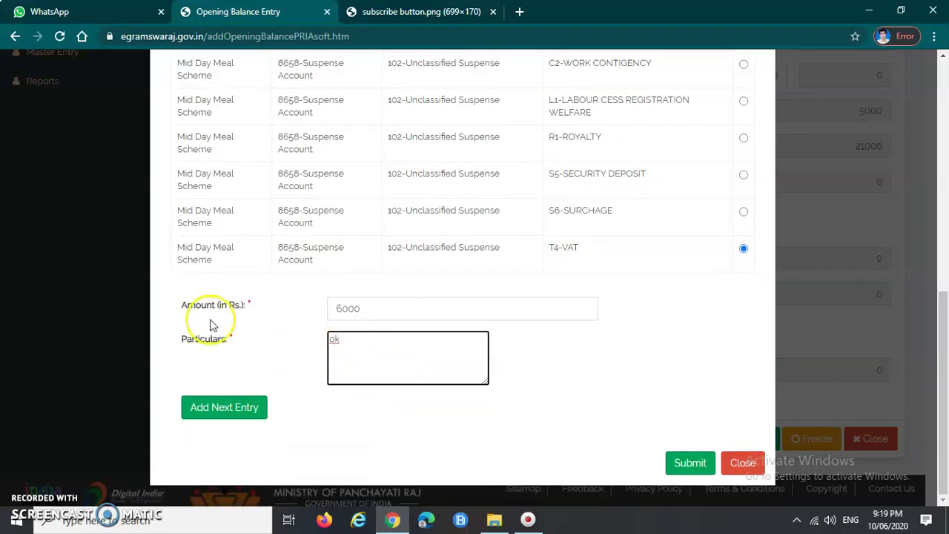
click(230, 417)
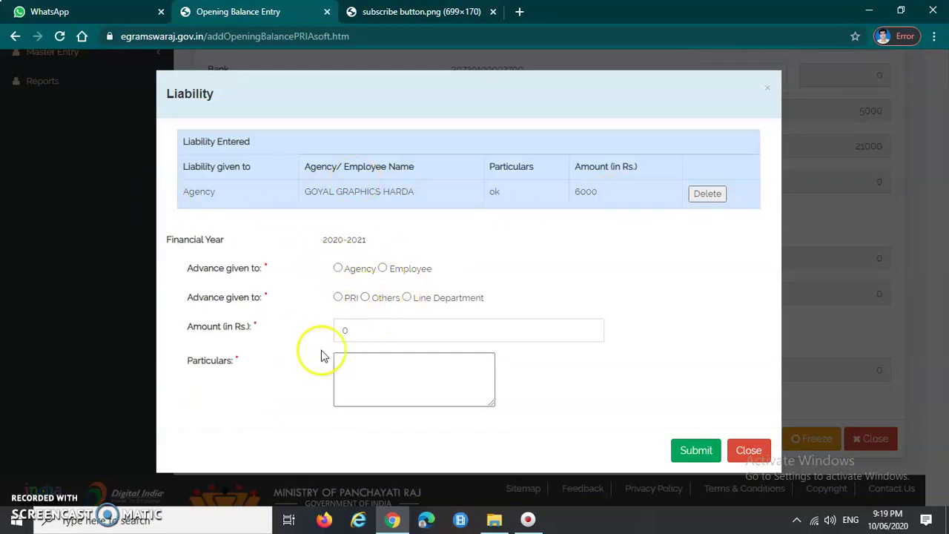
Start a second liability entry with the advance given to an Agency of type PRI, choosing District Panchayat and district HARDA
click(338, 268)
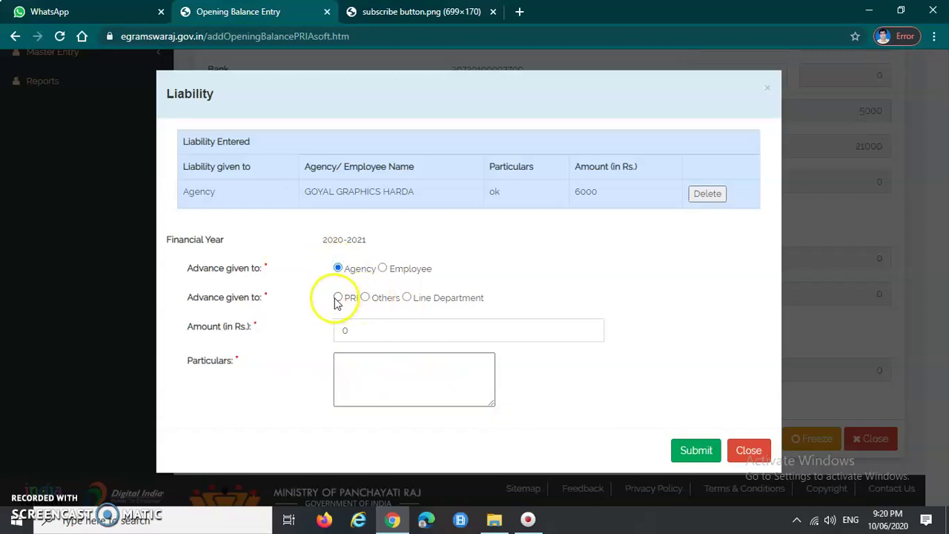
click(338, 298)
click(398, 331)
click(401, 361)
click(398, 367)
click(396, 393)
Set the District Panchayat liability amount to 5000 with particulars "ok", and submit the liability entries
drag(363, 398, 315, 402)
click(370, 448)
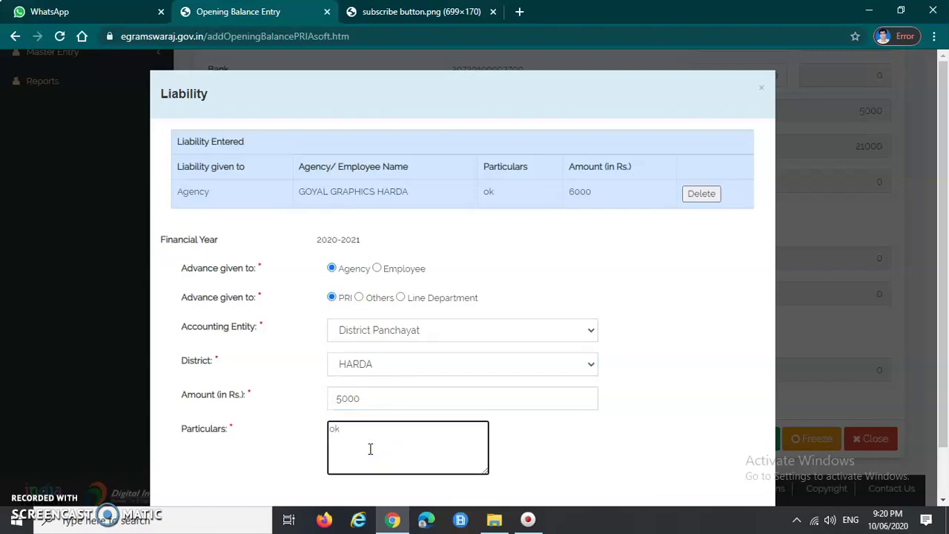
text(ok)
scroll(370, 449, down, 1)
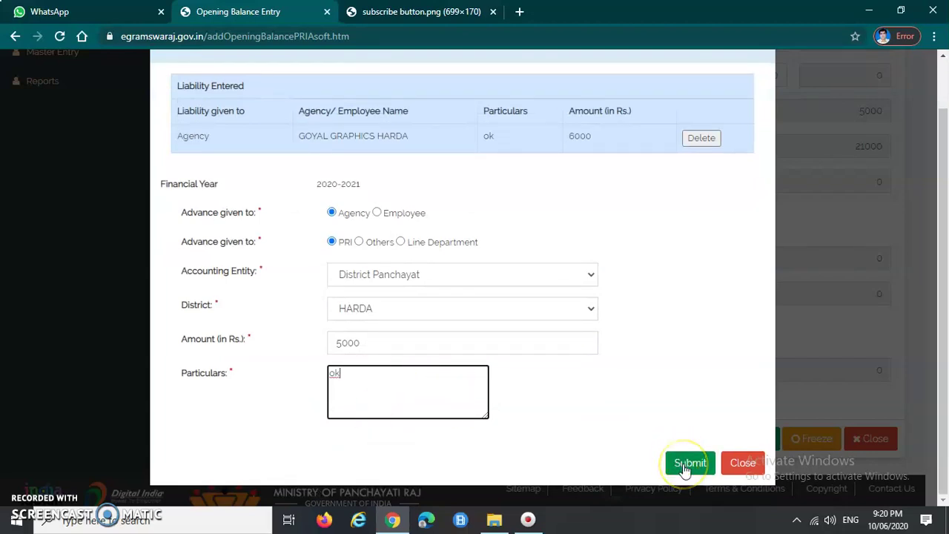
click(688, 463)
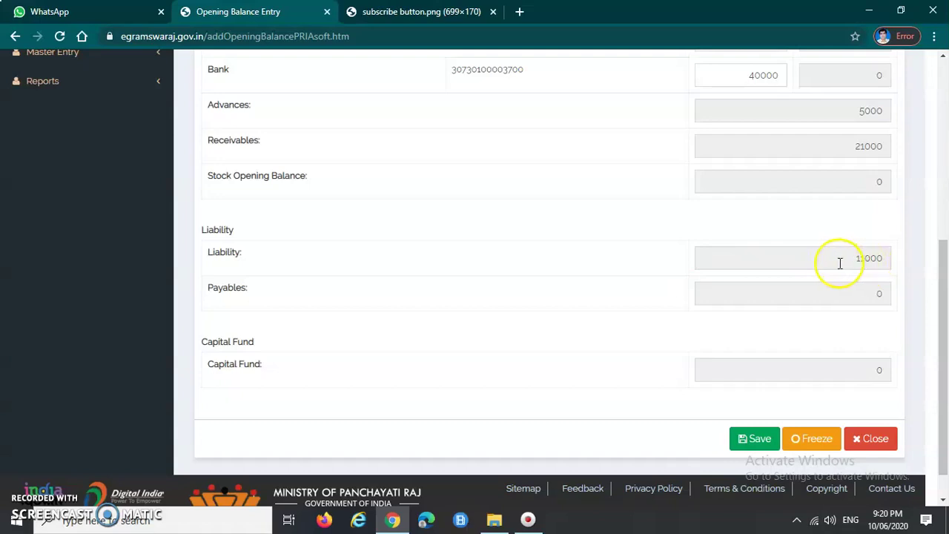
Reopen the Liability entries to review the recipients, particulars and amounts, and close them again
click(806, 261)
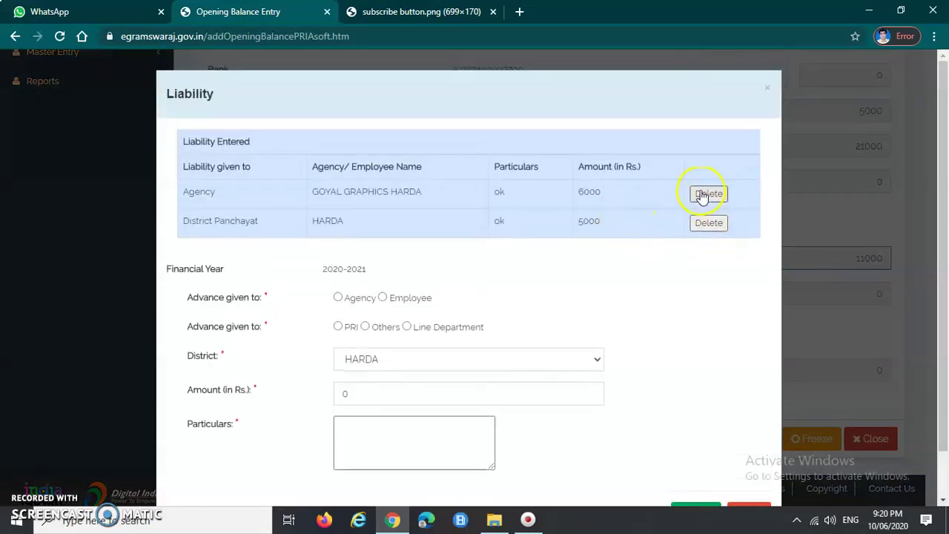
scroll(564, 312, down, 1)
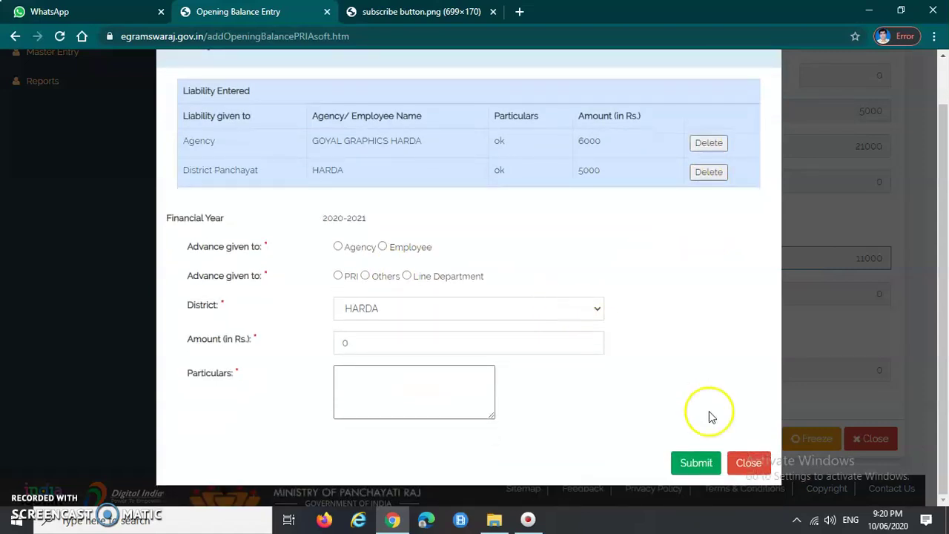
click(749, 463)
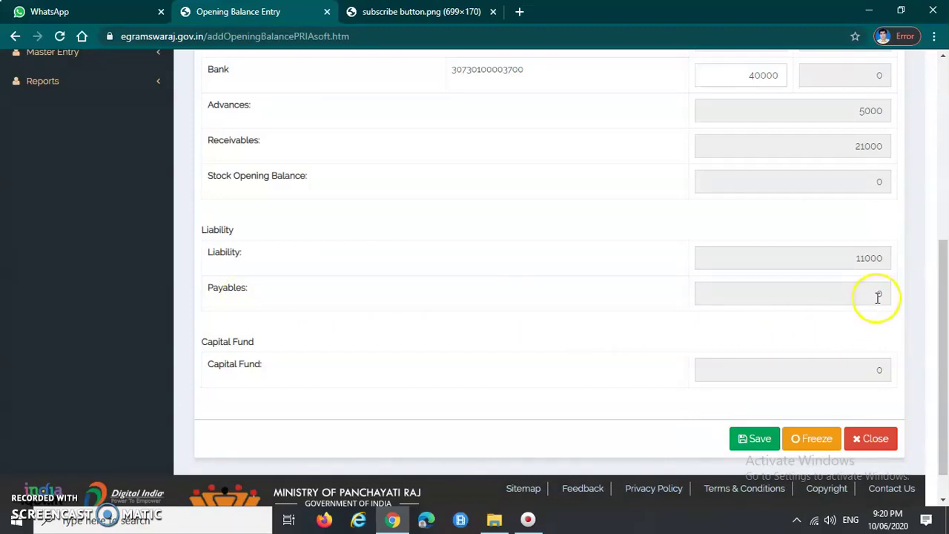
Open the Payables entry form for the opening balance
click(819, 293)
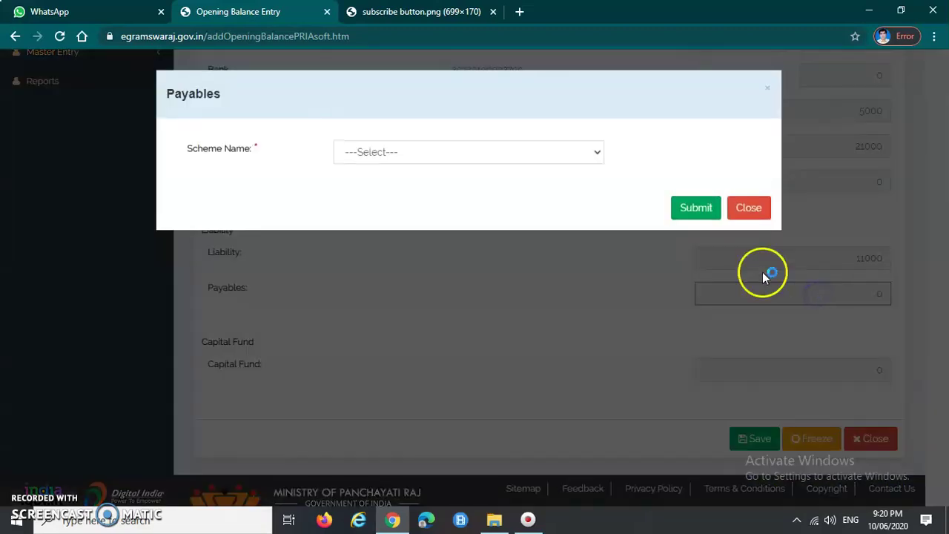
drag(159, 96, 247, 100)
double_click(220, 154)
click(215, 169)
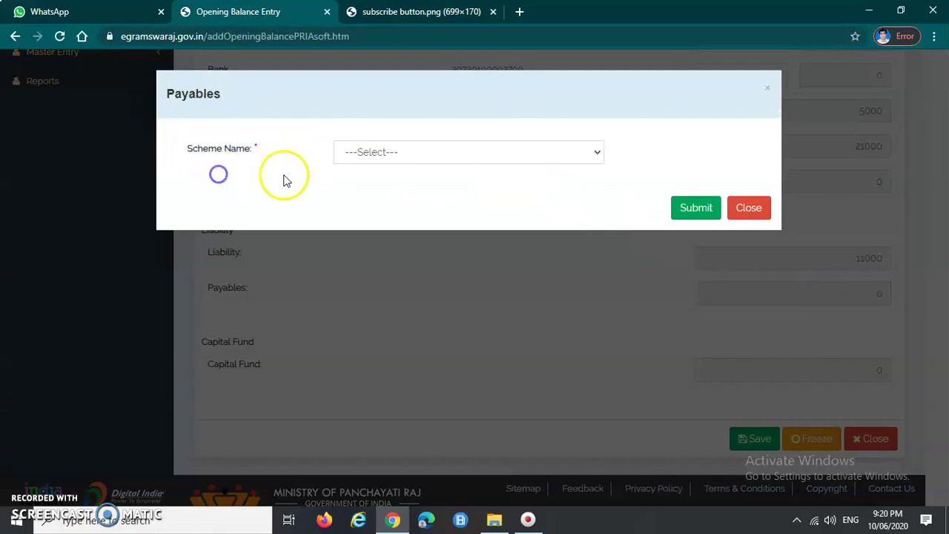
Try to choose Mid Day Meal Scheme-MDMS and a component for the payable
click(448, 155)
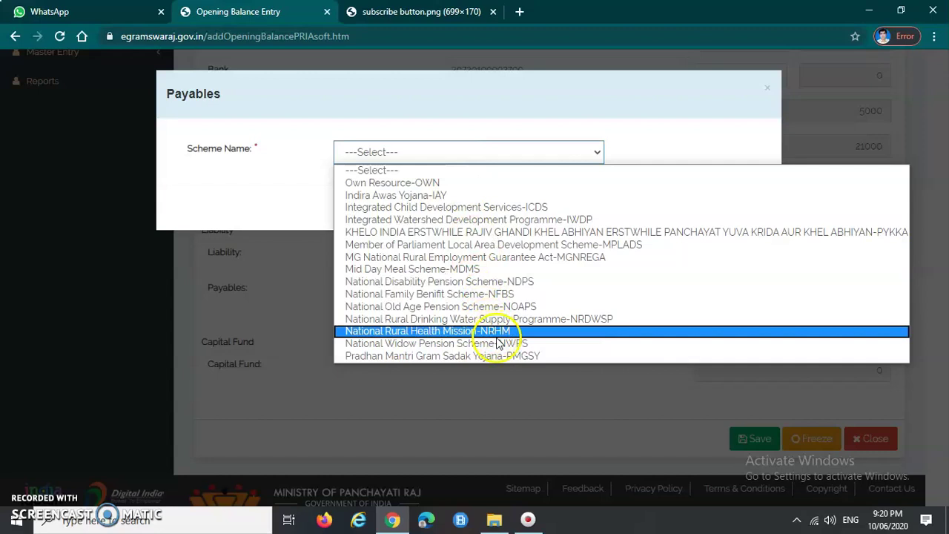
click(430, 270)
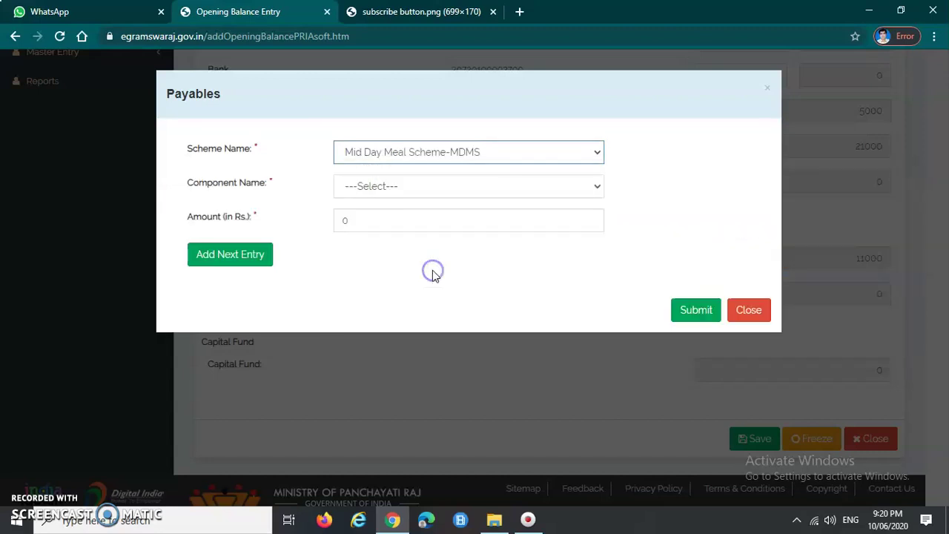
click(446, 188)
click(452, 193)
click(451, 191)
click(450, 188)
click(450, 189)
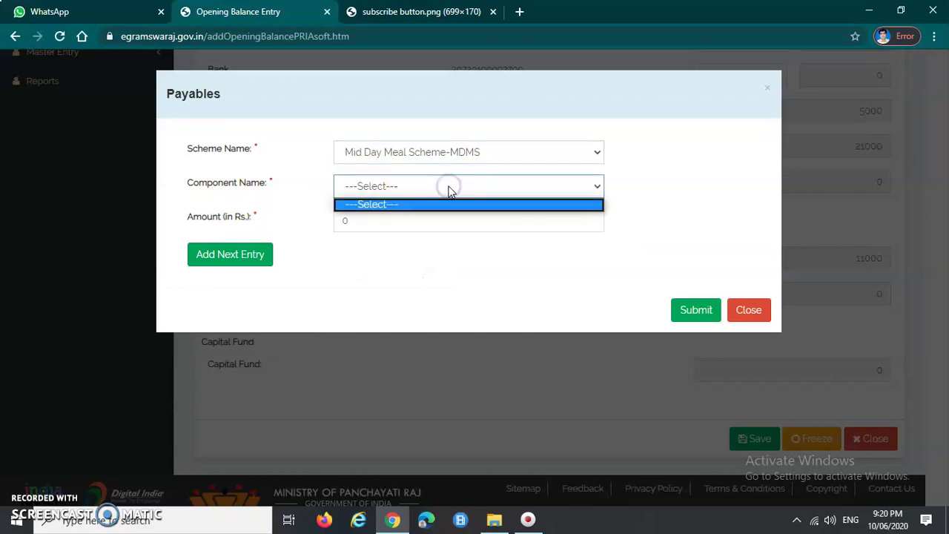
click(448, 189)
click(401, 186)
click(399, 186)
Enter a payable of 7000 for the scheme Own Resource-OWN, component Own Resource, and add it so another entry can follow
click(408, 159)
click(408, 182)
click(408, 191)
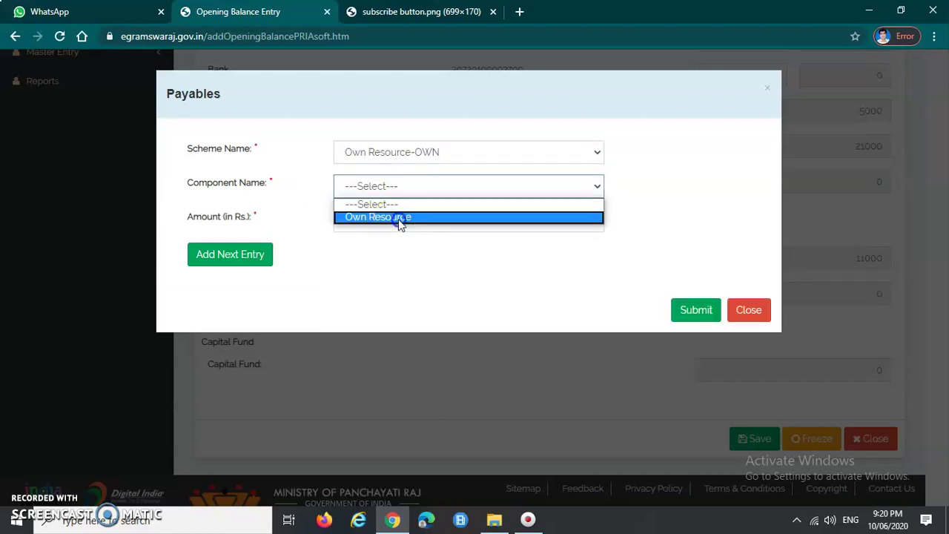
click(399, 217)
drag(406, 220, 284, 207)
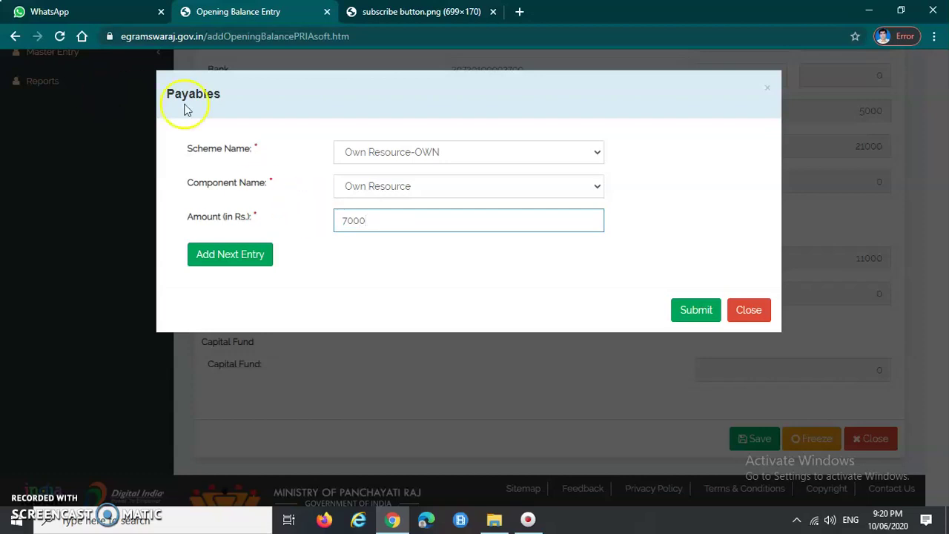
click(231, 255)
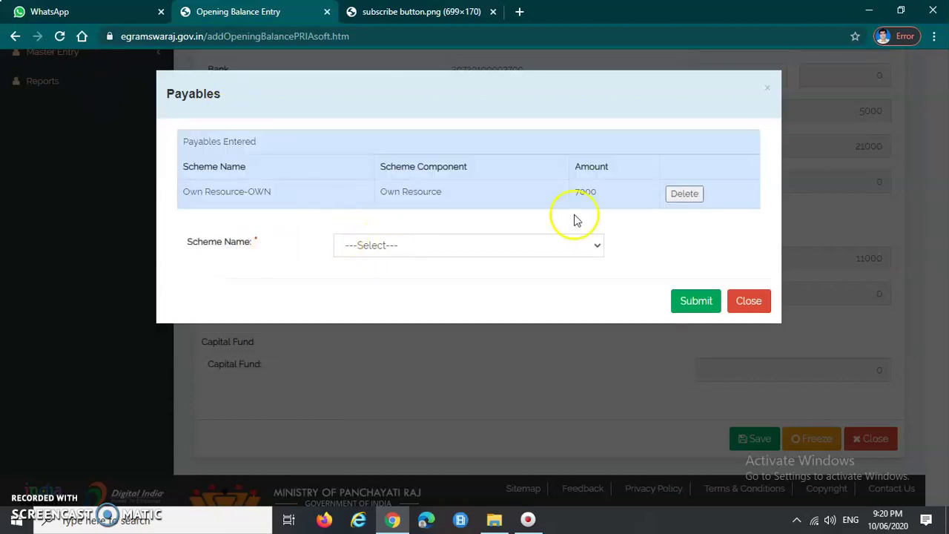
Enter a payable of 2000 for Pradhan Mantri Gram Sadak Yojana-PMGSY with the component of the same name, and submit the payables
click(457, 248)
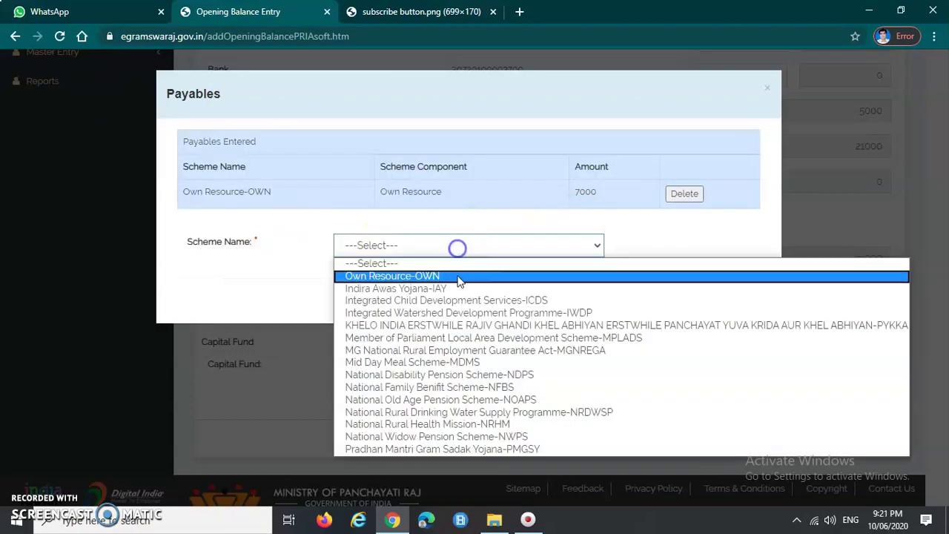
click(482, 450)
click(387, 278)
click(391, 320)
click(371, 312)
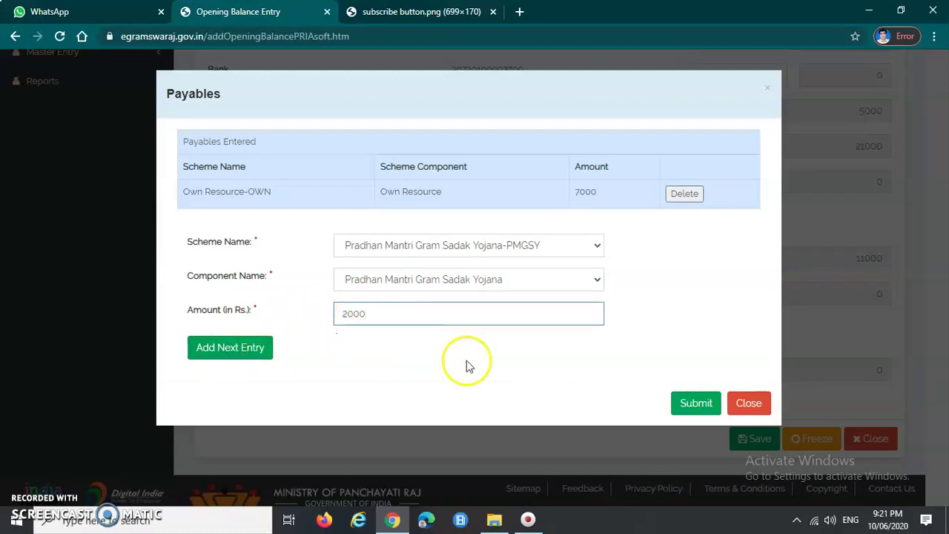
click(690, 407)
Reopen the Payables entries to review their schemes, components and amounts, and close them again
double_click(878, 294)
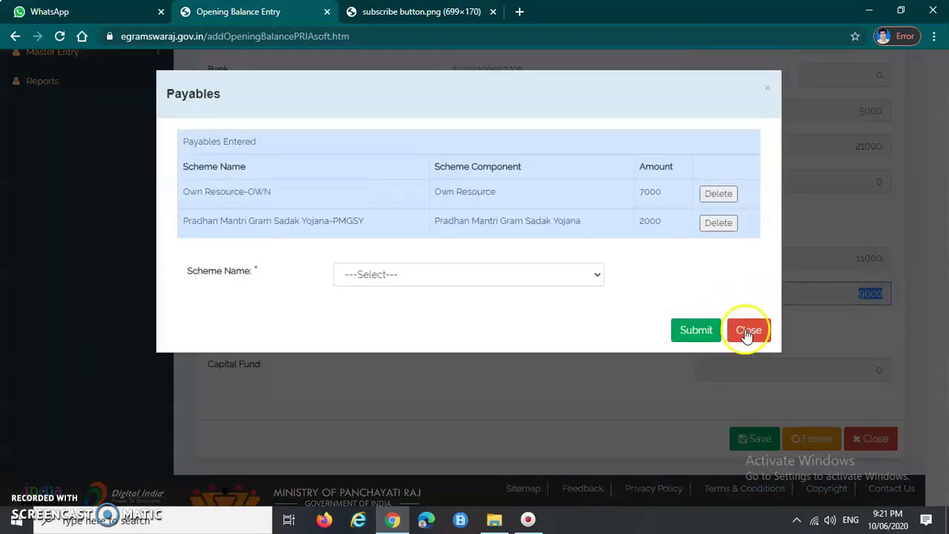
click(748, 334)
click(841, 293)
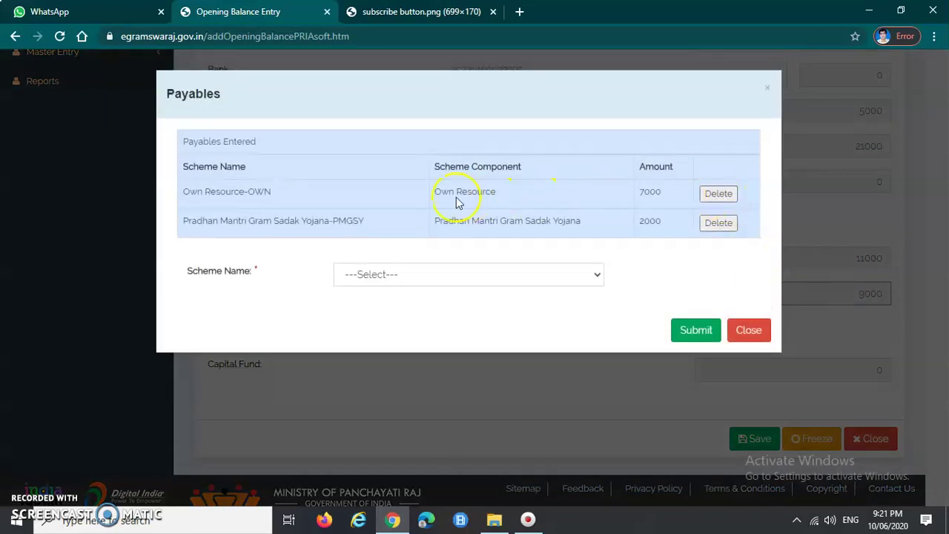
click(747, 333)
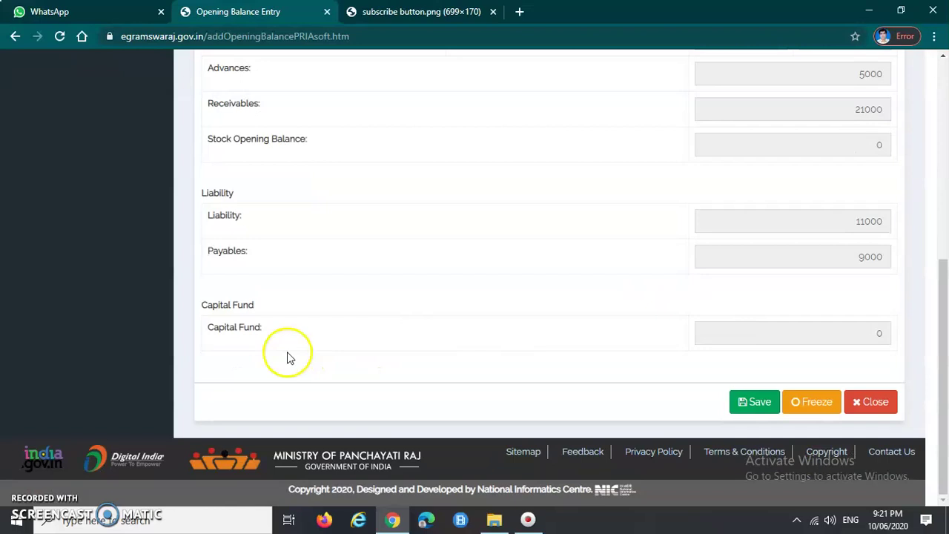
Check whether the Capital Fund amount can be opened for entry
drag(221, 305, 250, 304)
click(268, 333)
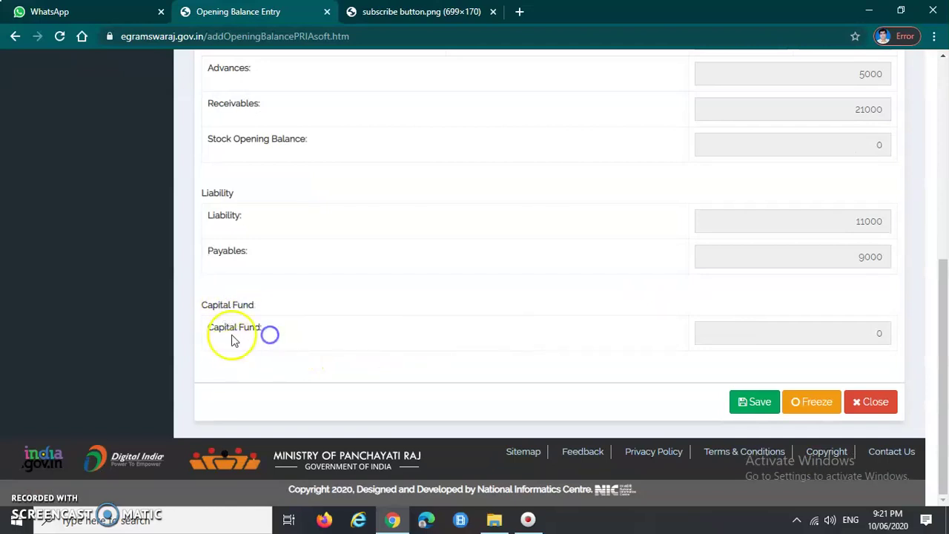
click(817, 336)
click(880, 333)
click(844, 288)
drag(240, 328, 287, 334)
Review the whole Opening Balance Entry form, from the scheme and current assets to the liabilities, capital fund and saving options
scroll(442, 333, up, 5)
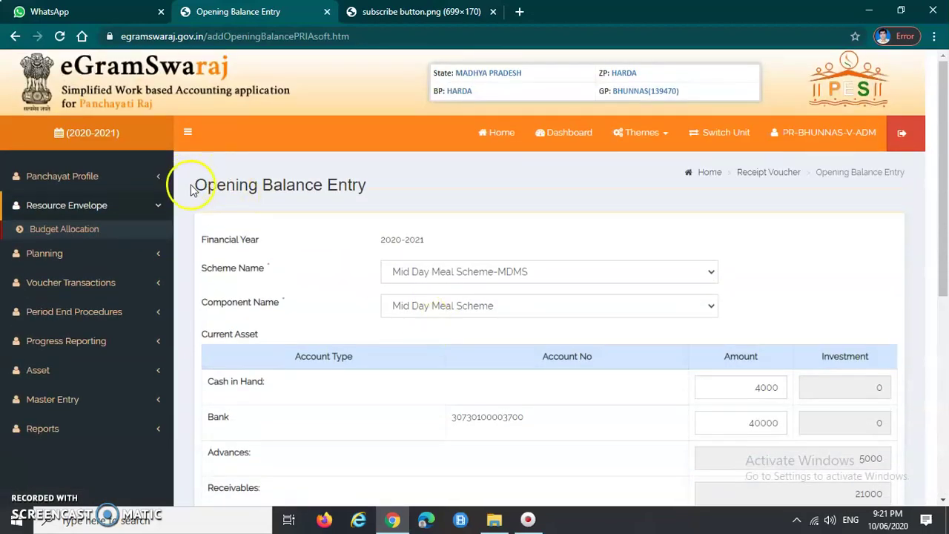
drag(189, 185, 408, 183)
scroll(399, 222, down, 1)
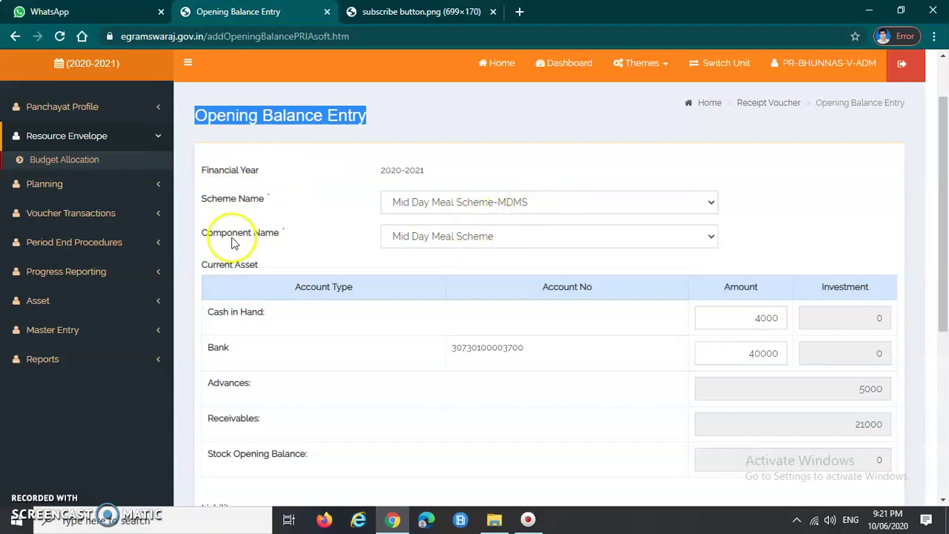
scroll(344, 269, down, 4)
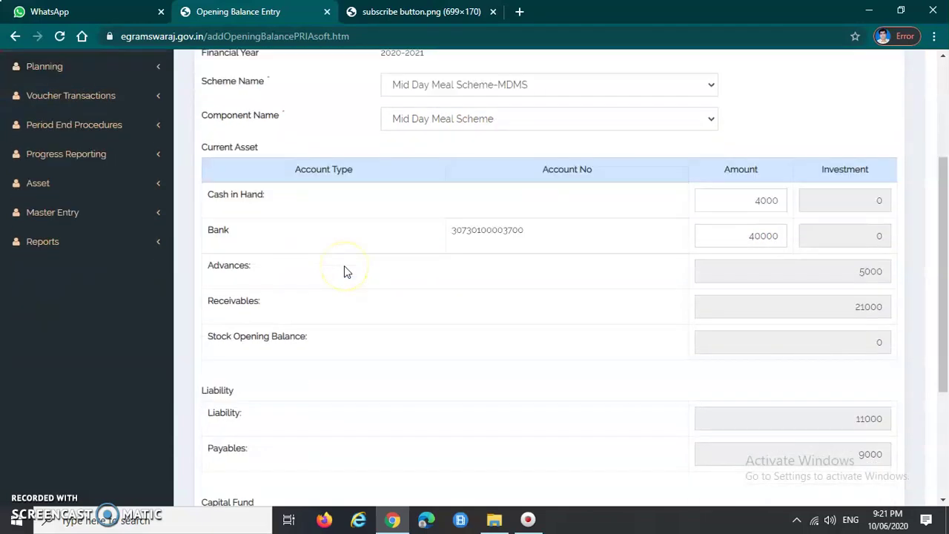
scroll(344, 271, down, 1)
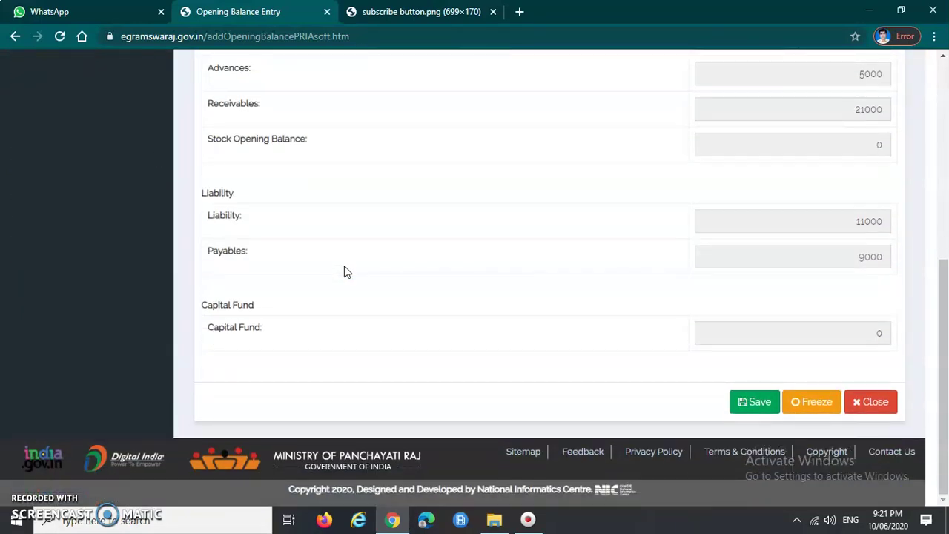
click(384, 300)
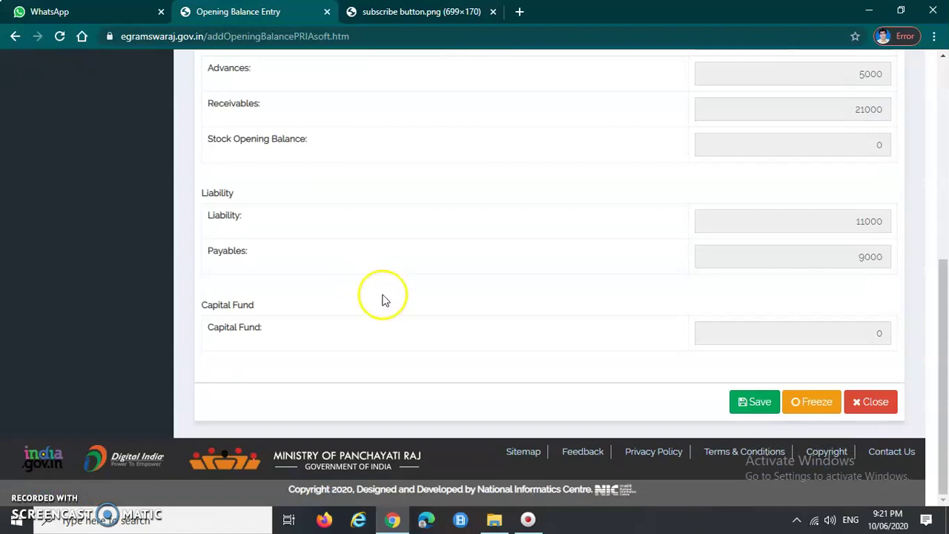
scroll(376, 347, up, 4)
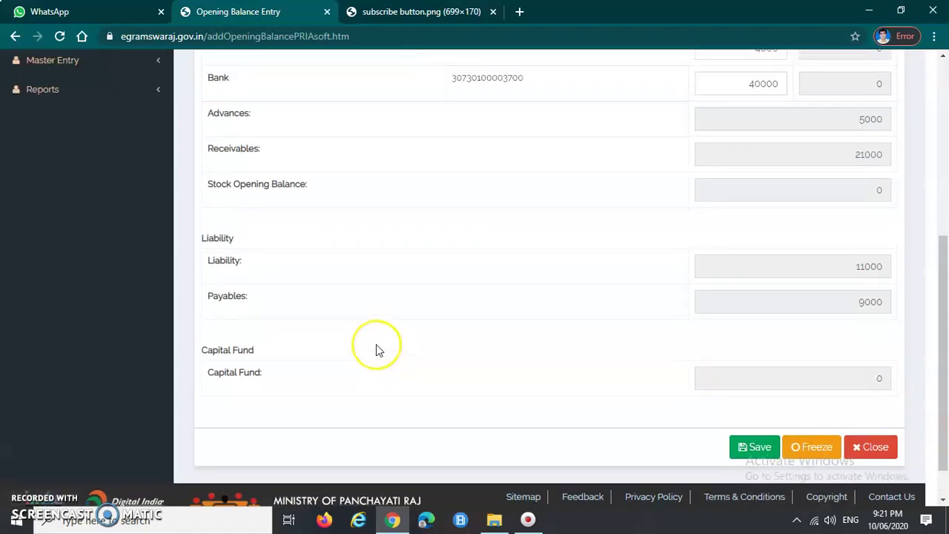
scroll(376, 345, up, 2)
scroll(375, 346, down, 5)
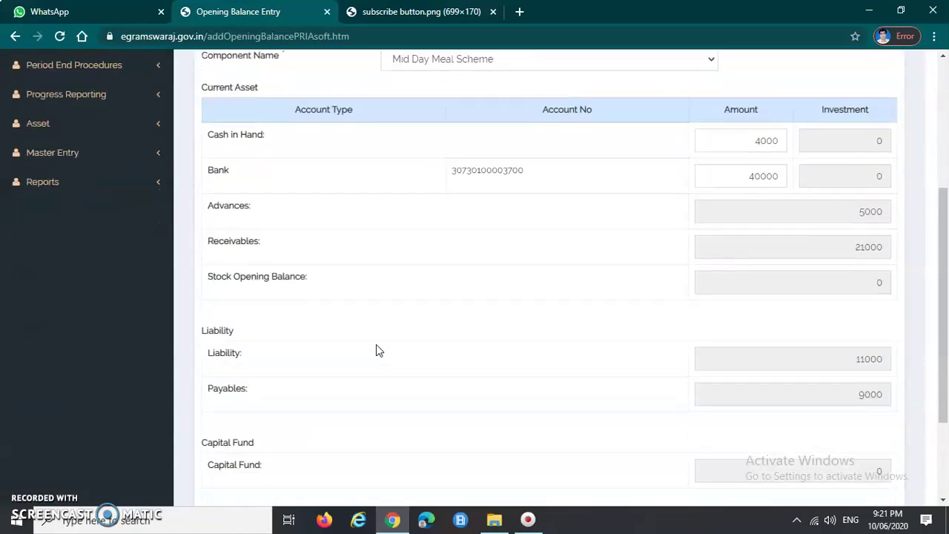
scroll(376, 348, up, 4)
scroll(376, 348, down, 3)
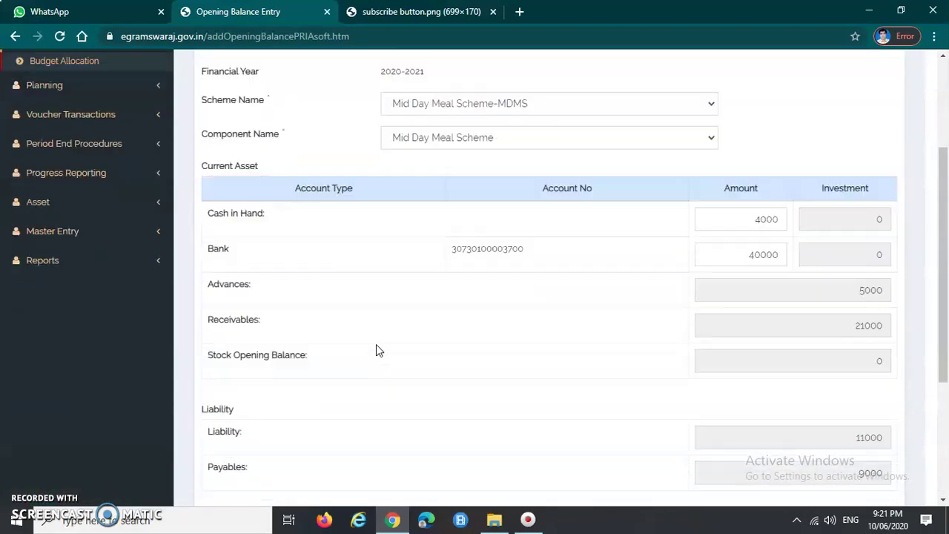
scroll(376, 350, down, 1)
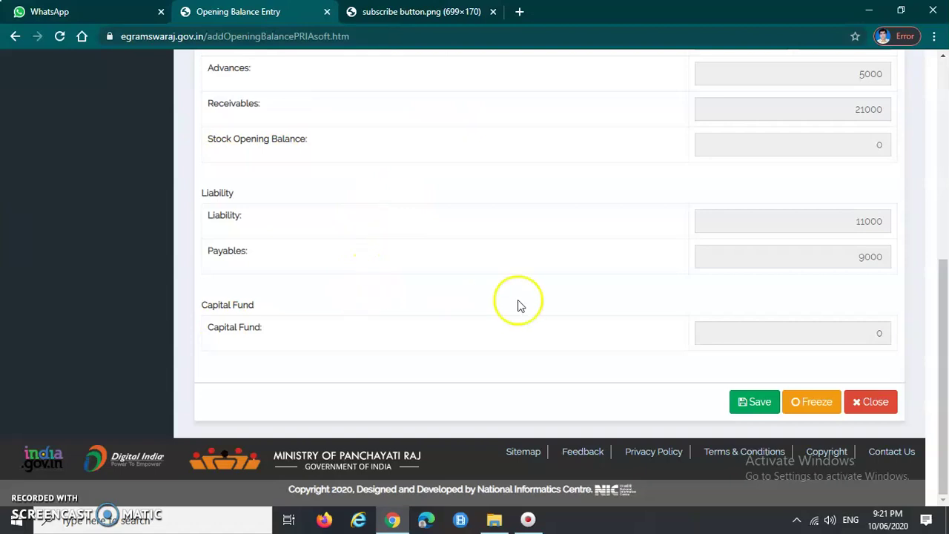
scroll(586, 359, up, 6)
scroll(585, 358, down, 6)
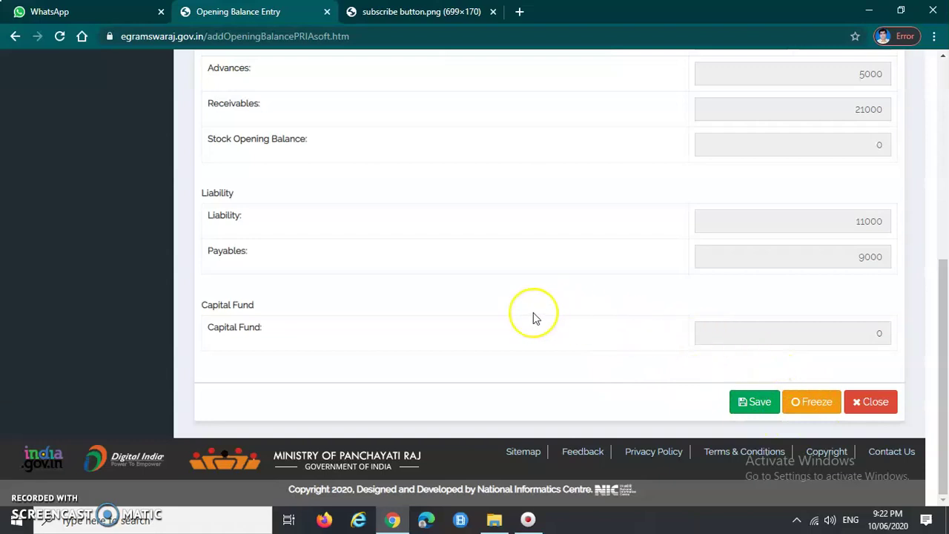
drag(582, 336, 612, 348)
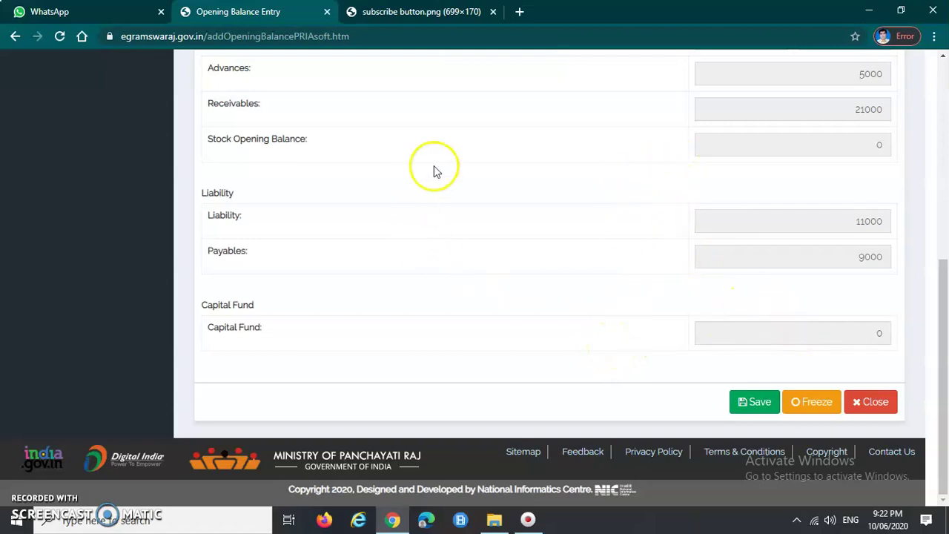
scroll(477, 235, up, 5)
scroll(477, 235, down, 5)
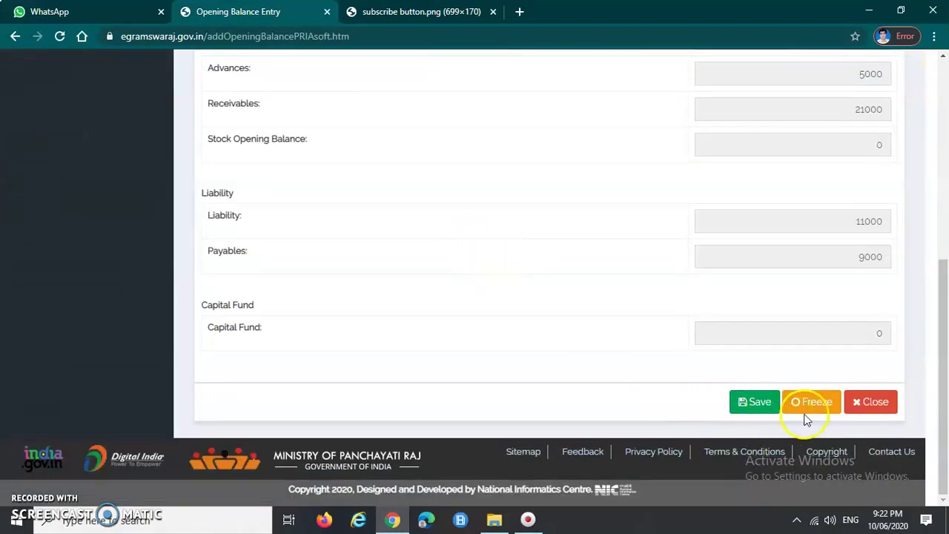
scroll(444, 323, up, 6)
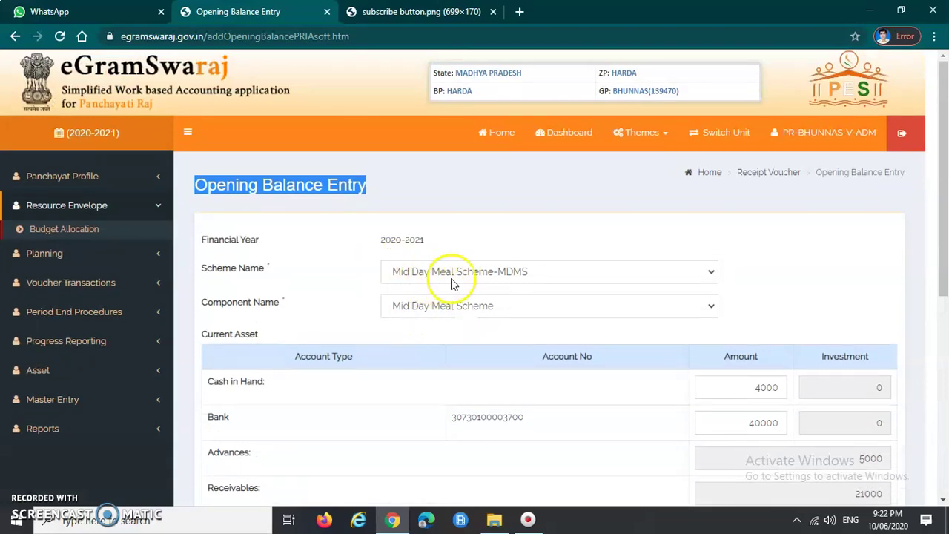
Change the opening balance scheme to BPL CENSUS-BPL and check which component names it offers
click(454, 281)
click(448, 277)
click(437, 277)
scroll(415, 215, down, 1)
scroll(289, 81, up, 1)
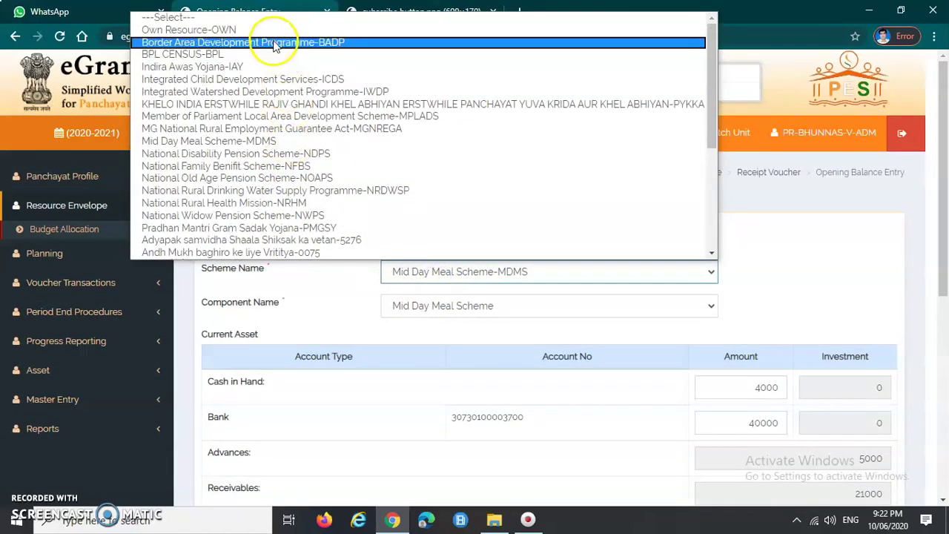
click(275, 56)
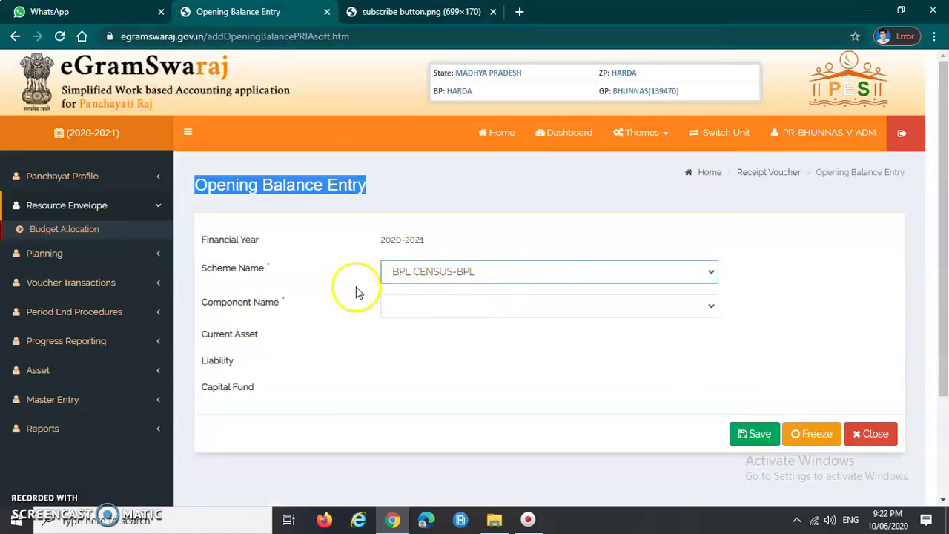
click(462, 306)
click(465, 304)
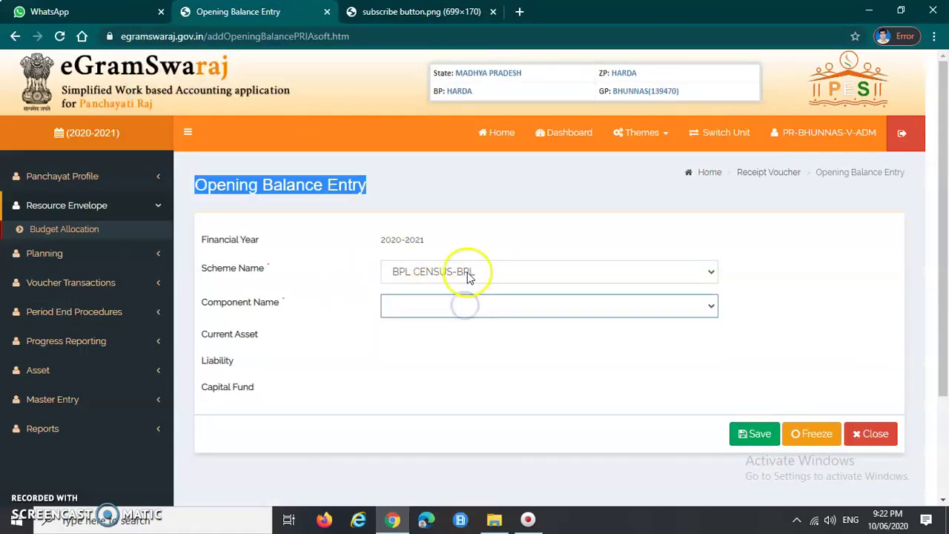
Look through the available schemes and set the opening balance scheme to Integrated Child Development Services-ICDS
click(462, 271)
scroll(311, 172, up, 1)
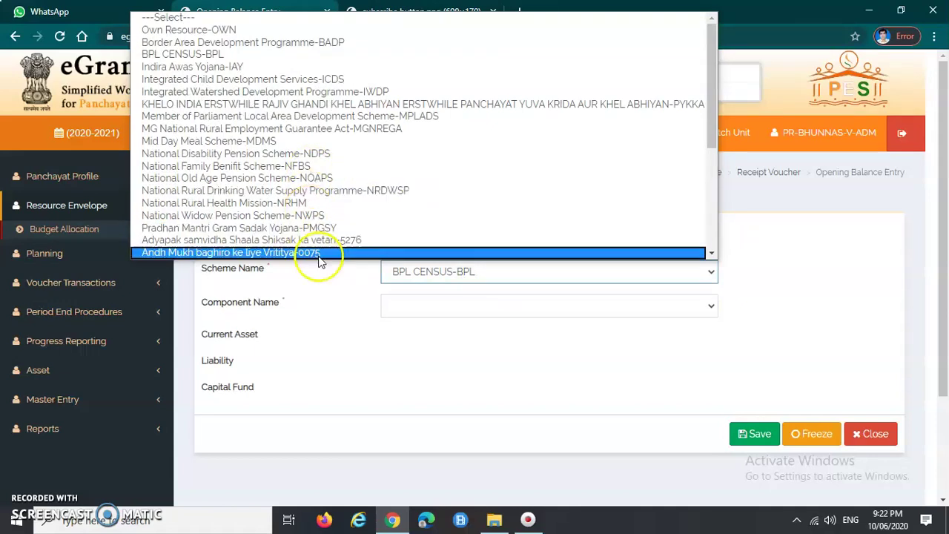
scroll(318, 252, down, 1)
scroll(336, 210, up, 1)
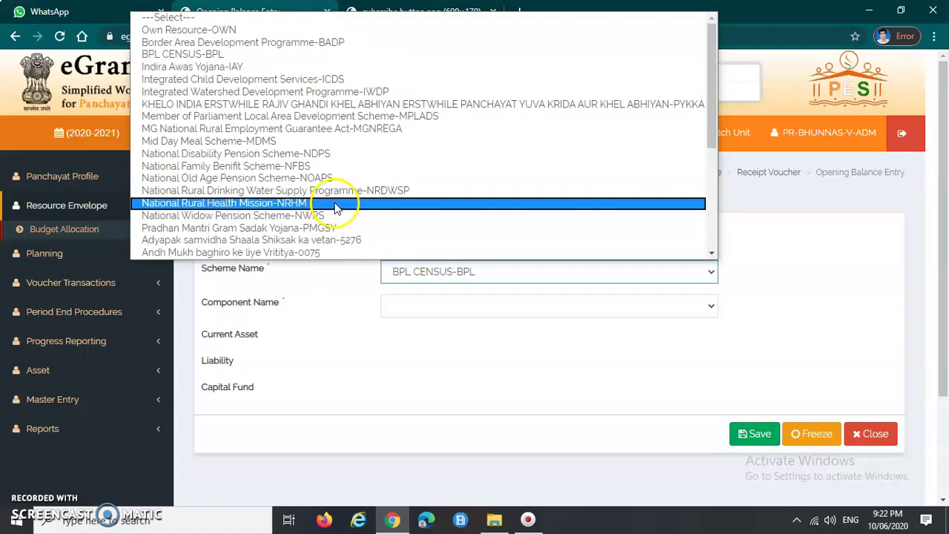
click(383, 81)
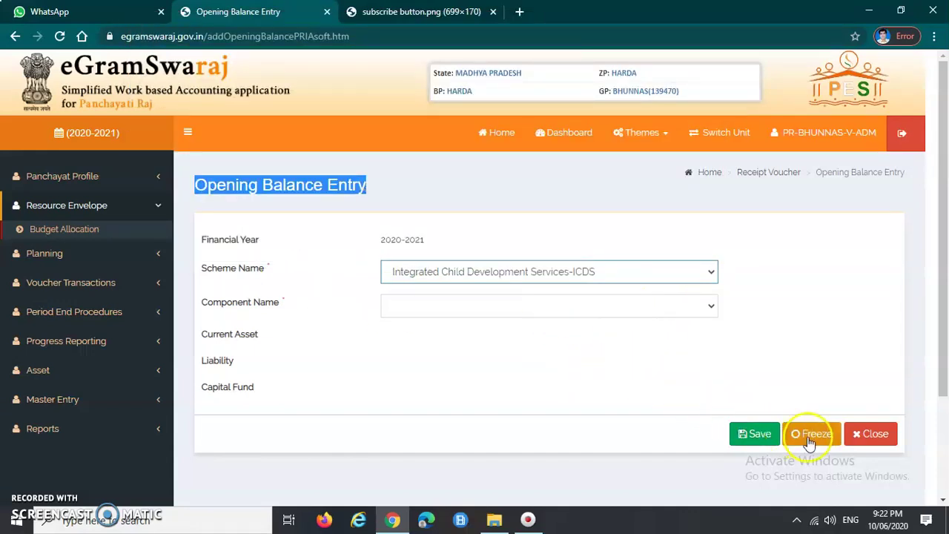
click(340, 311)
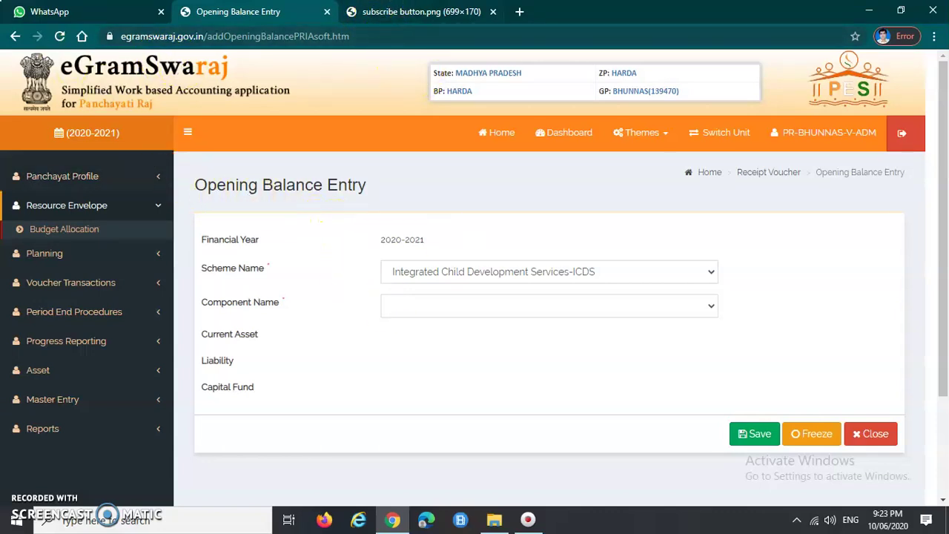
click(389, 12)
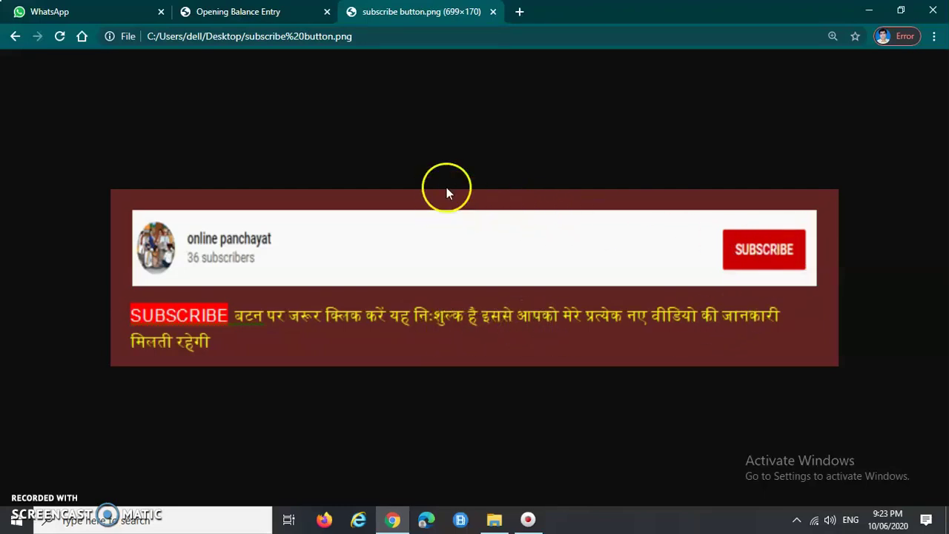
click(276, 13)
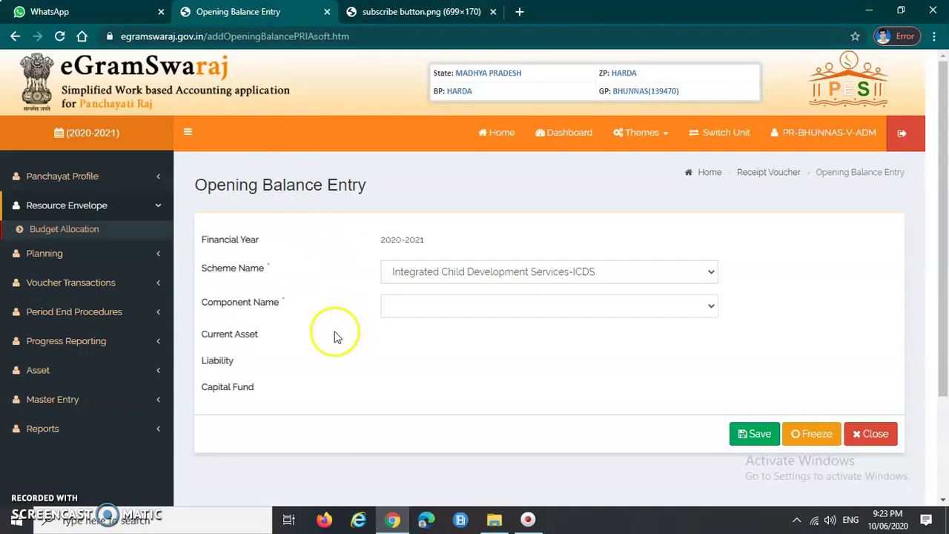